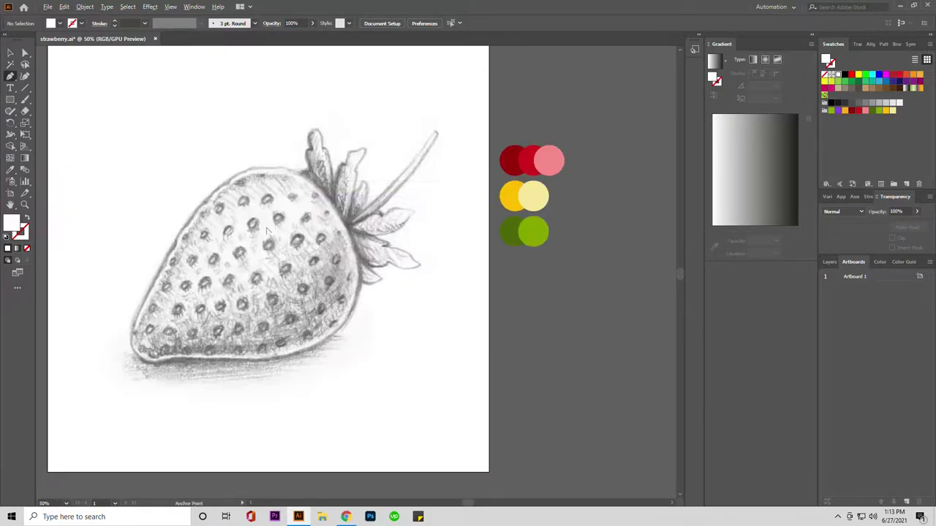
Trace the strawberry body as a closed path with no fill and a black stroke
{"action": "scroll", "coordinate": [232, 234], "scroll_direction": "up", "scroll_amount": 1}
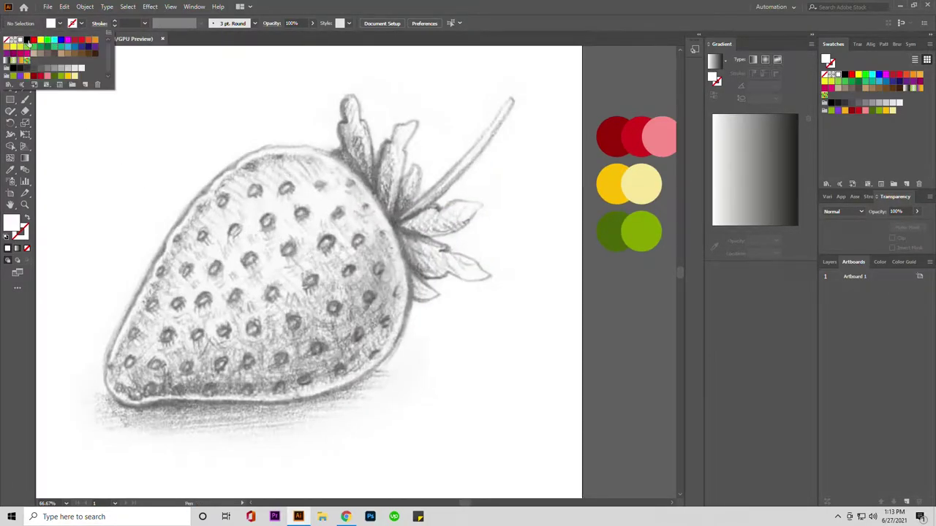
{"action": "key", "text": "d"}
{"action": "key", "text": "slash"}
{"action": "left_click", "coordinate": [388, 217]}
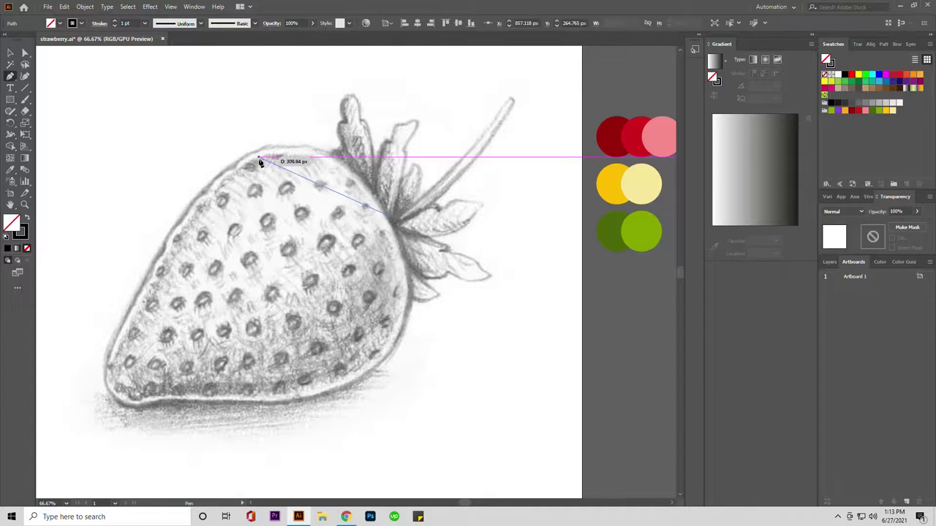
{"action": "left_click_drag", "start_coordinate": [171, 177], "coordinate": [171, 177]}
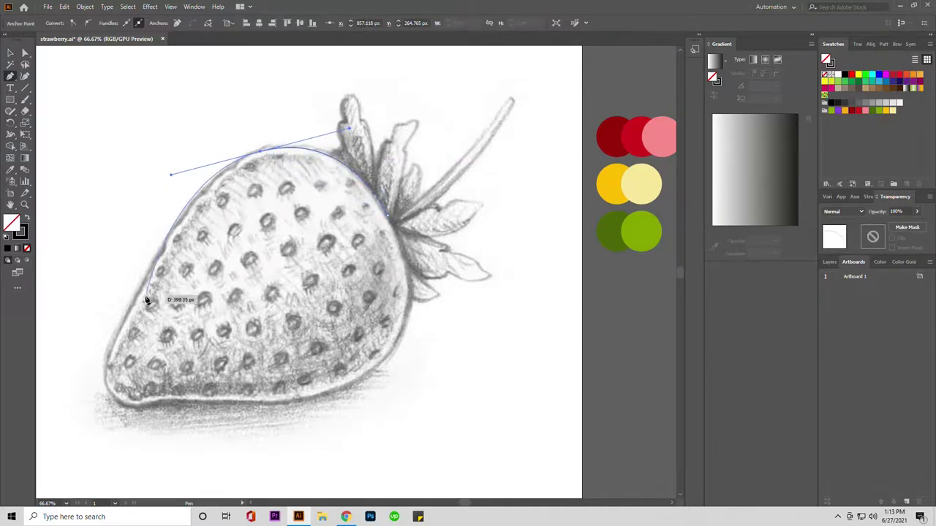
{"action": "left_click_drag", "start_coordinate": [106, 382], "coordinate": [110, 402]}
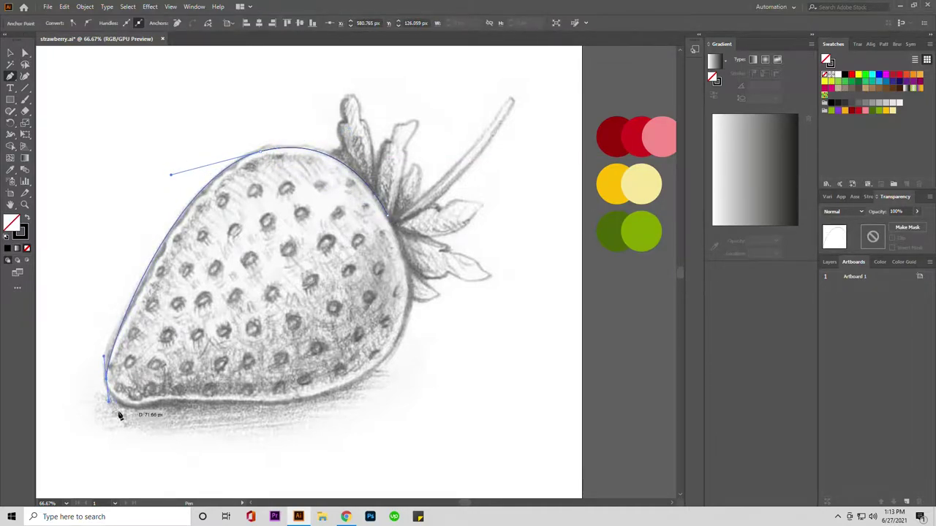
{"action": "mouse_move", "coordinate": [179, 397]}
{"action": "left_mouse_down"}
{"action": "mouse_move", "coordinate": [420, 371]}
{"action": "mouse_move", "coordinate": [388, 369]}
{"action": "left_mouse_up"}
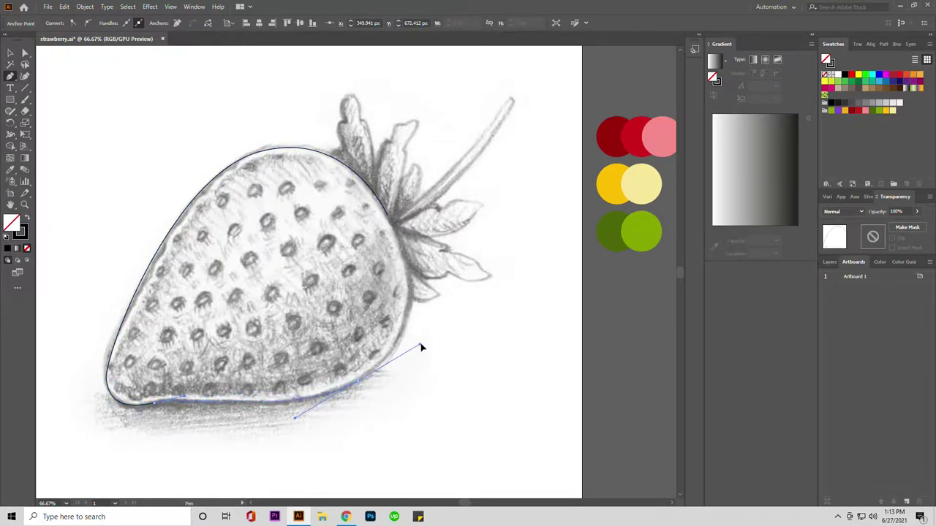
{"action": "left_click", "coordinate": [389, 215]}
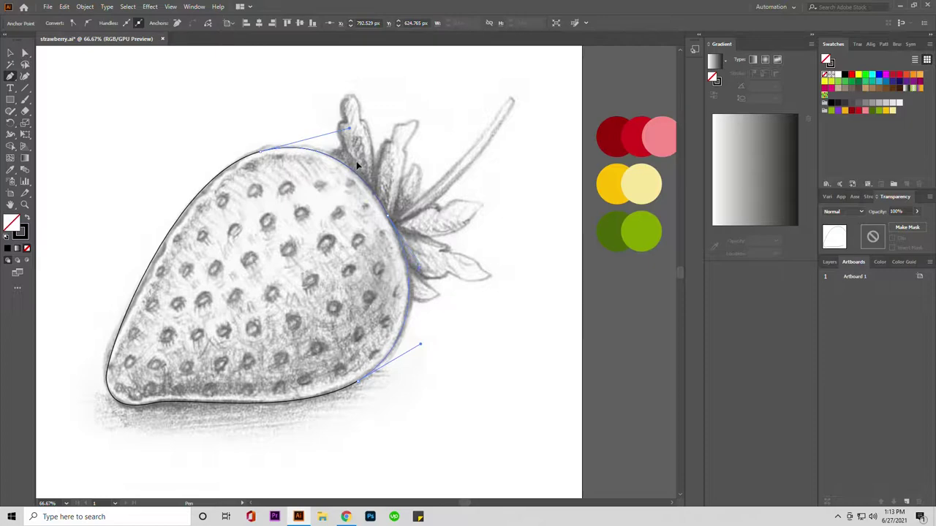
{"action": "key", "text": "slash"}
Set the body outline's stroke weight to 13 pt
{"action": "key", "text": "v"}
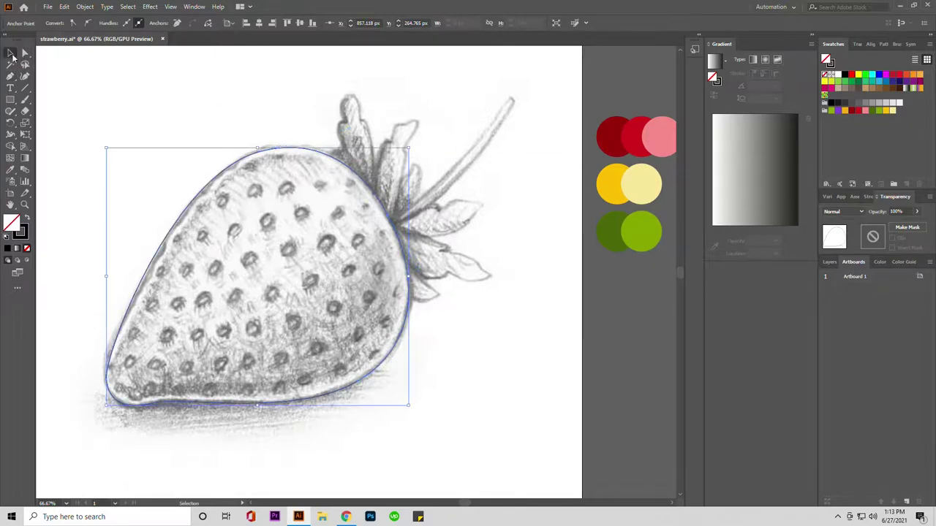
{"action": "left_click", "coordinate": [115, 21]}
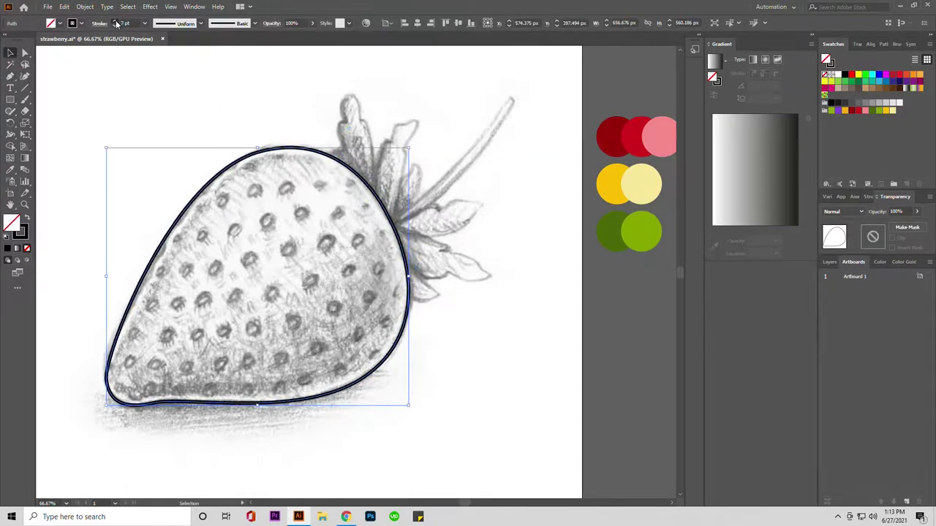
{"action": "left_click", "coordinate": [115, 20]}
{"action": "left_click", "coordinate": [282, 131]}
Outline the first upright sepal with a rounded tip above the strawberry
{"action": "left_click_drag", "start_coordinate": [397, 187], "coordinate": [369, 215]}
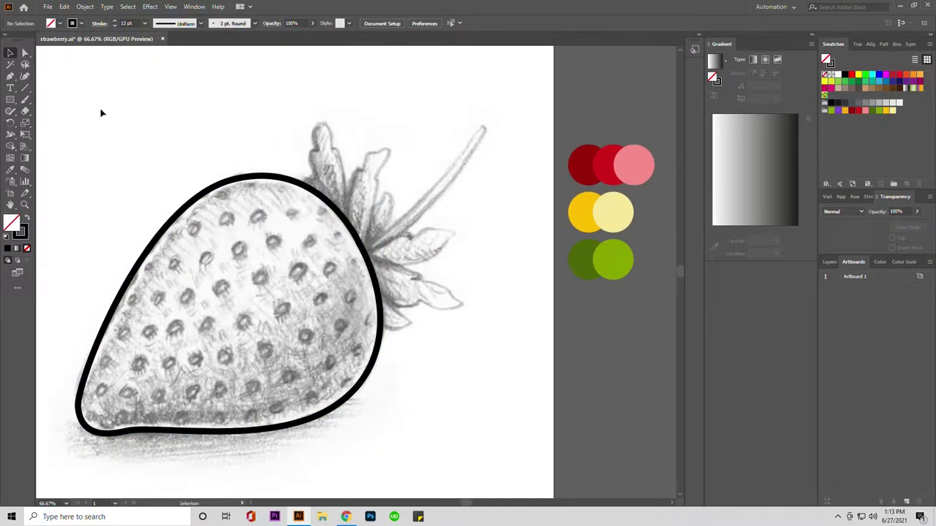
{"action": "scroll", "coordinate": [308, 176], "scroll_direction": "down", "scroll_amount": 1}
{"action": "scroll", "coordinate": [329, 220], "scroll_direction": "up", "scroll_amount": 2}
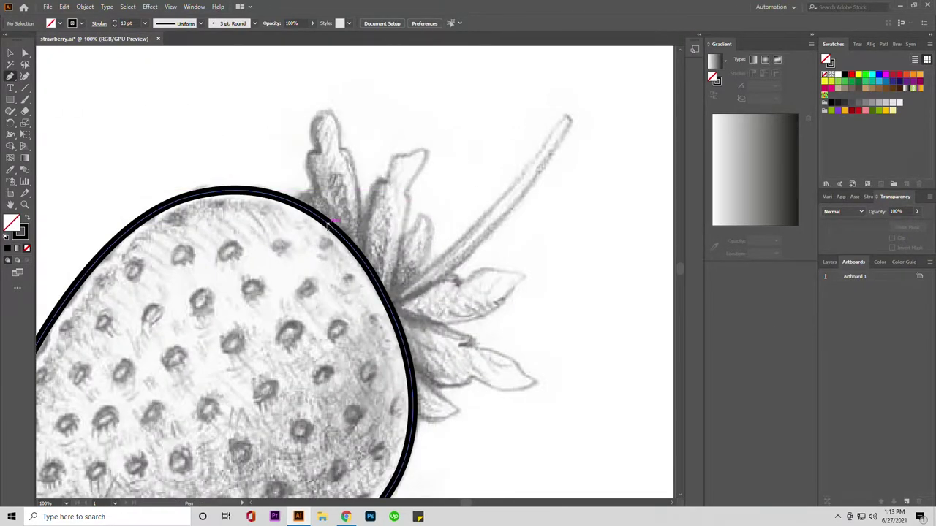
{"action": "left_click", "coordinate": [331, 225]}
{"action": "left_click_drag", "start_coordinate": [307, 155], "coordinate": [324, 155]}
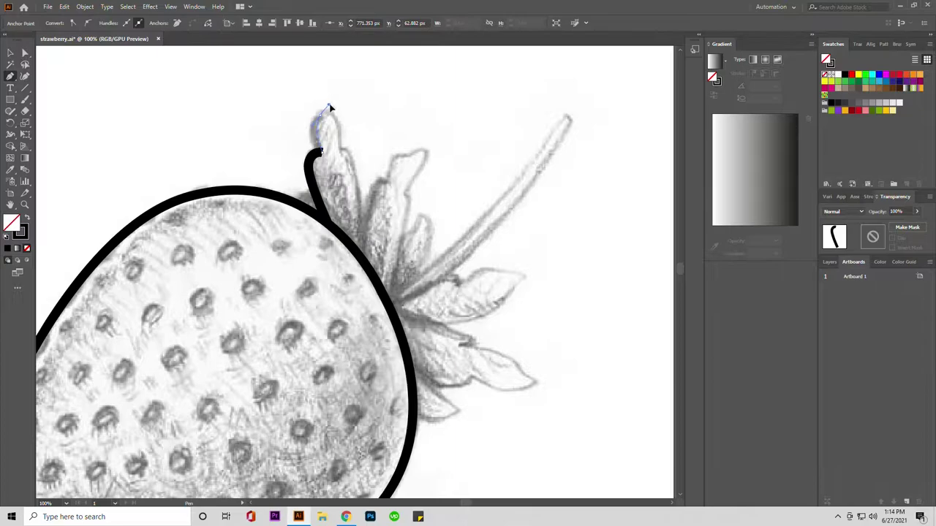
{"action": "left_click_drag", "start_coordinate": [329, 108], "coordinate": [346, 154]}
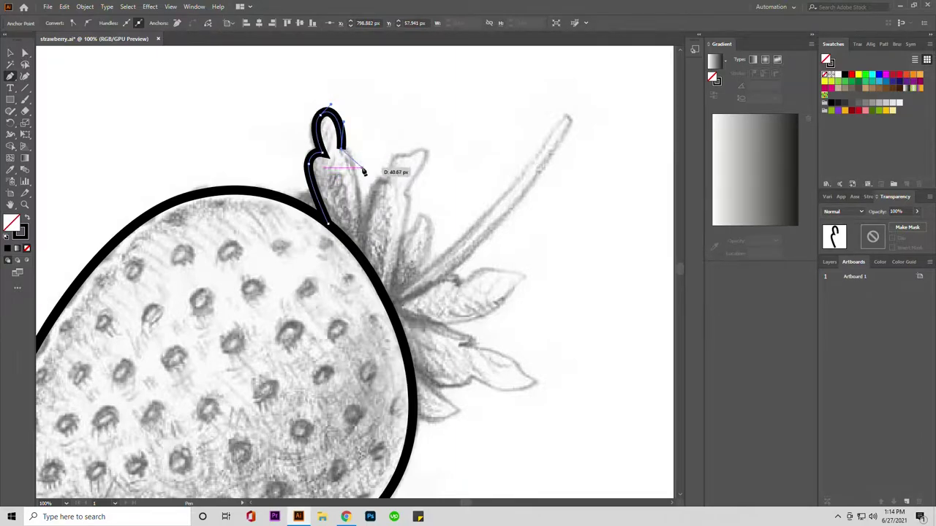
{"action": "left_click_drag", "start_coordinate": [363, 214], "coordinate": [363, 261]}
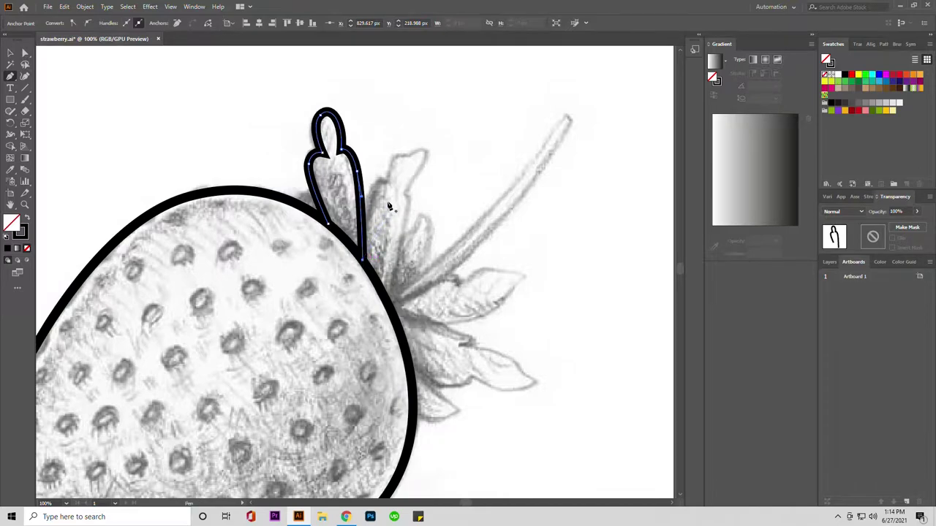
Outline the second upright sepal beside the first
{"action": "scroll", "coordinate": [389, 207], "scroll_direction": "down", "scroll_amount": 1}
{"action": "left_click", "coordinate": [386, 292]}
{"action": "mouse_move", "coordinate": [401, 207]}
{"action": "left_mouse_down"}
{"action": "mouse_move", "coordinate": [424, 150]}
{"action": "mouse_move", "coordinate": [404, 151]}
{"action": "mouse_move", "coordinate": [386, 197]}
{"action": "left_mouse_up"}
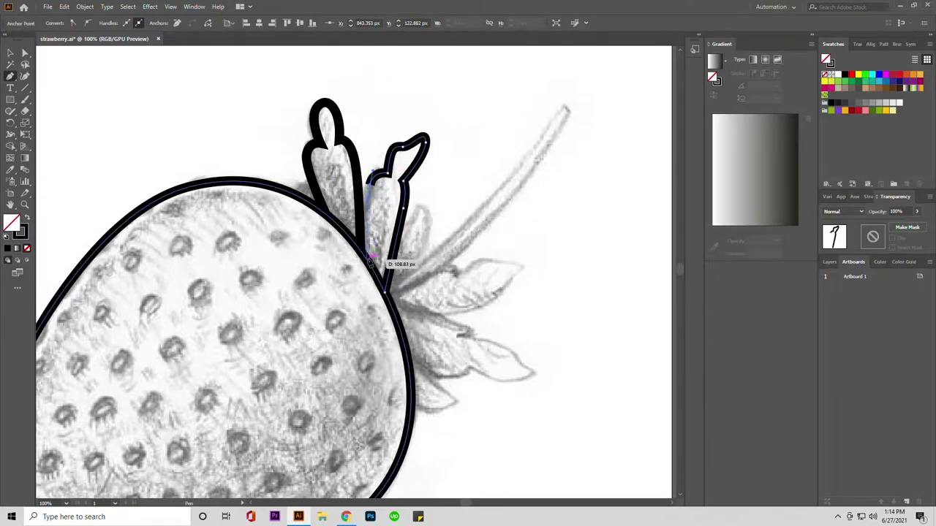
{"action": "mouse_move", "coordinate": [391, 265]}
{"action": "left_mouse_down"}
{"action": "mouse_move", "coordinate": [361, 270]}
{"action": "mouse_move", "coordinate": [443, 263]}
{"action": "left_mouse_up"}
{"action": "key", "text": "Escape"}
{"action": "left_click", "coordinate": [338, 254]}
Finish the pointed upper right leaf, redoing a misplaced anchor
{"action": "left_click_drag", "start_coordinate": [482, 216], "coordinate": [430, 218]}
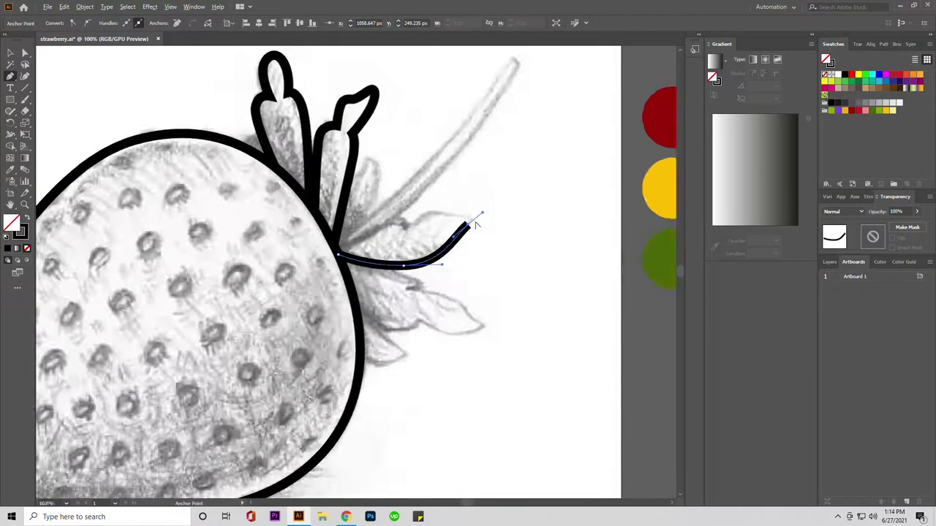
{"action": "key", "text": "ctrl+equal"}
{"action": "key", "text": "ctrl+equal"}
{"action": "key", "text": "ctrl+z"}
{"action": "mouse_move", "coordinate": [486, 211]}
{"action": "left_mouse_down"}
{"action": "mouse_move", "coordinate": [398, 205]}
{"action": "mouse_move", "coordinate": [196, 262]}
{"action": "mouse_move", "coordinate": [206, 268]}
{"action": "mouse_move", "coordinate": [192, 300]}
{"action": "mouse_move", "coordinate": [162, 322]}
{"action": "left_mouse_up"}
{"action": "key", "text": "ctrl+minus"}
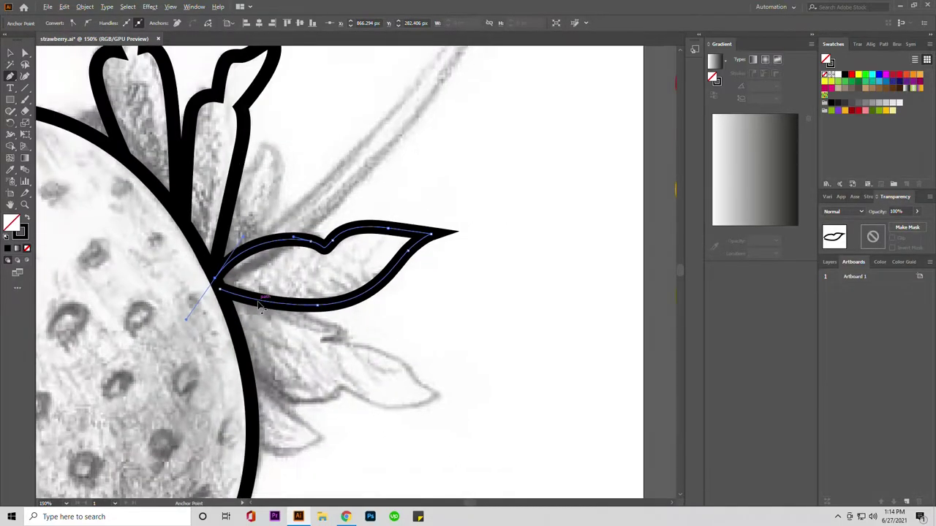
Outline the two-lobed middle leaf with its notch, then the small lower leaf
{"action": "left_click", "coordinate": [246, 364]}
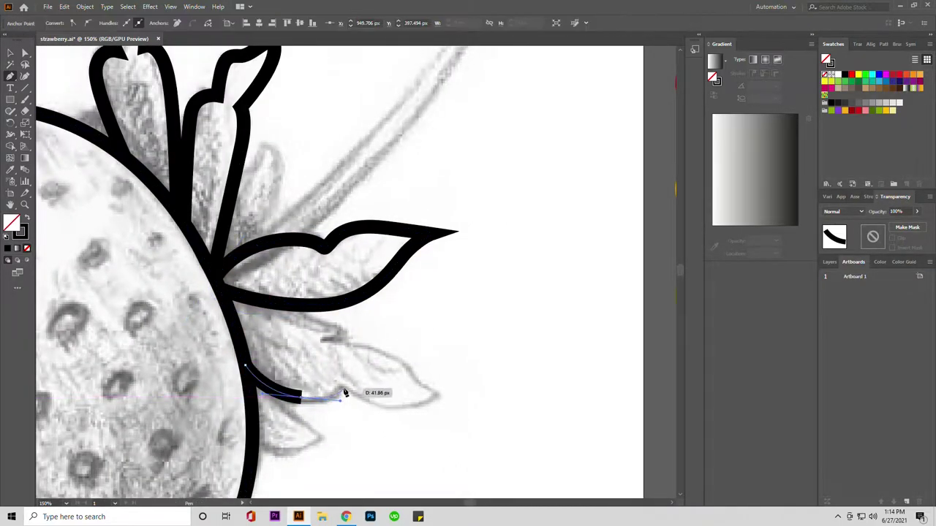
{"action": "left_click_drag", "start_coordinate": [314, 412], "coordinate": [319, 411]}
{"action": "left_click", "coordinate": [342, 389]}
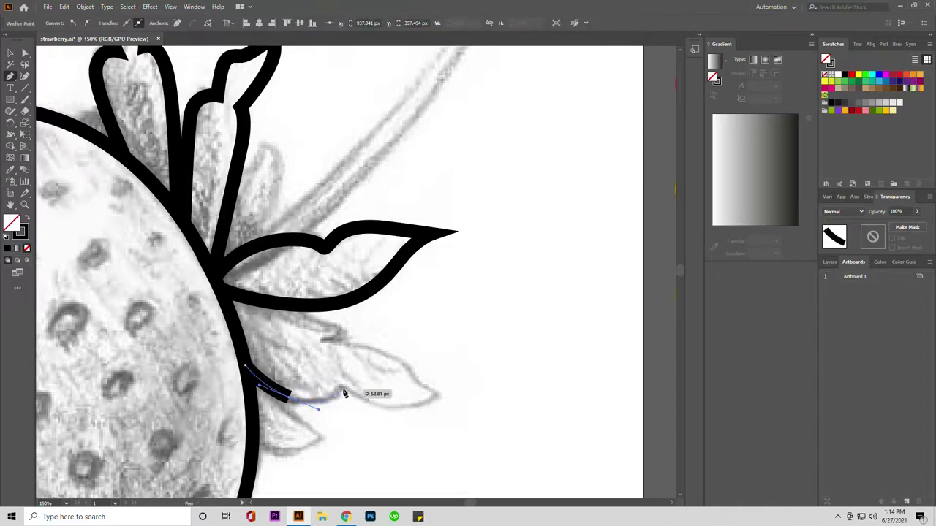
{"action": "left_click_drag", "start_coordinate": [405, 407], "coordinate": [444, 401]}
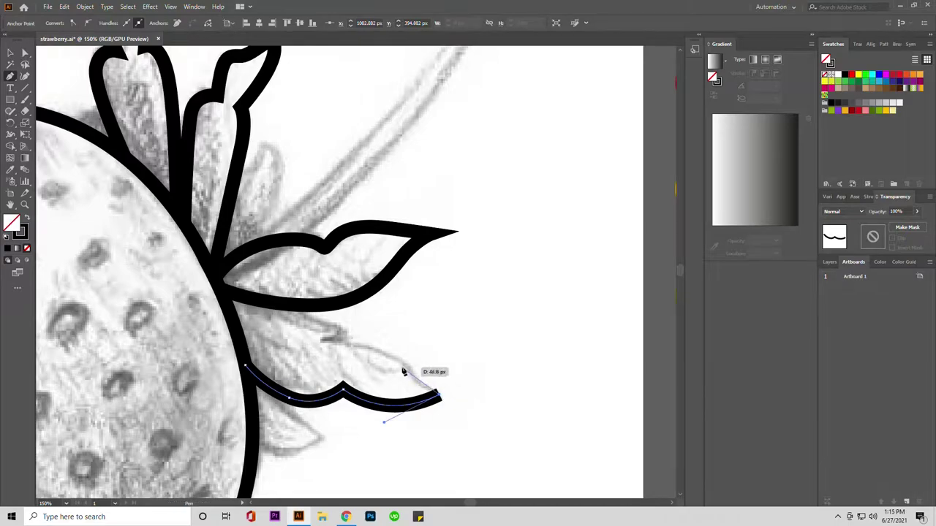
{"action": "left_click_drag", "start_coordinate": [392, 355], "coordinate": [395, 358]}
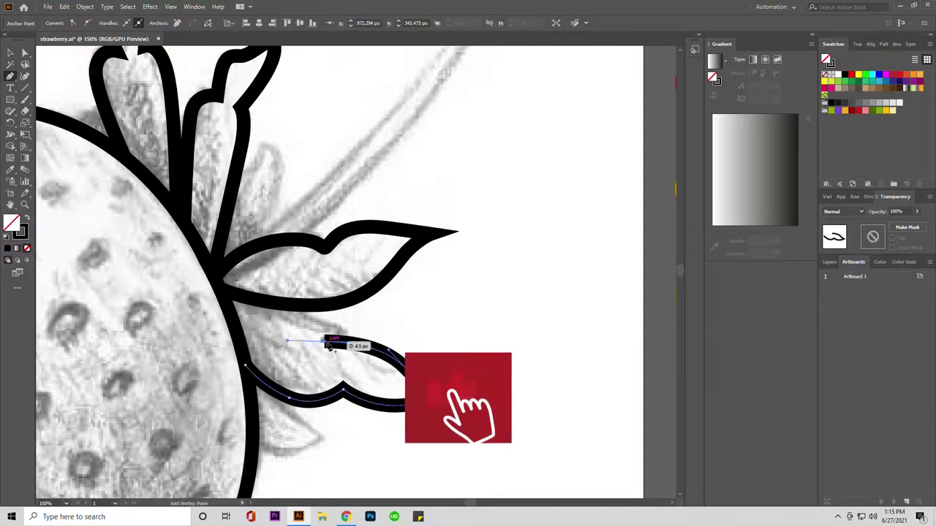
{"action": "left_click_drag", "start_coordinate": [328, 341], "coordinate": [348, 342]}
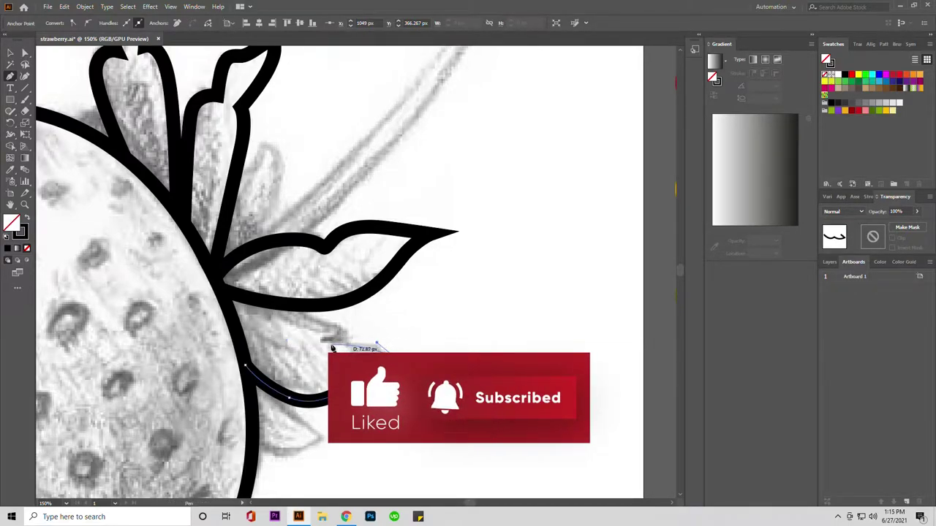
{"action": "left_click", "coordinate": [225, 297]}
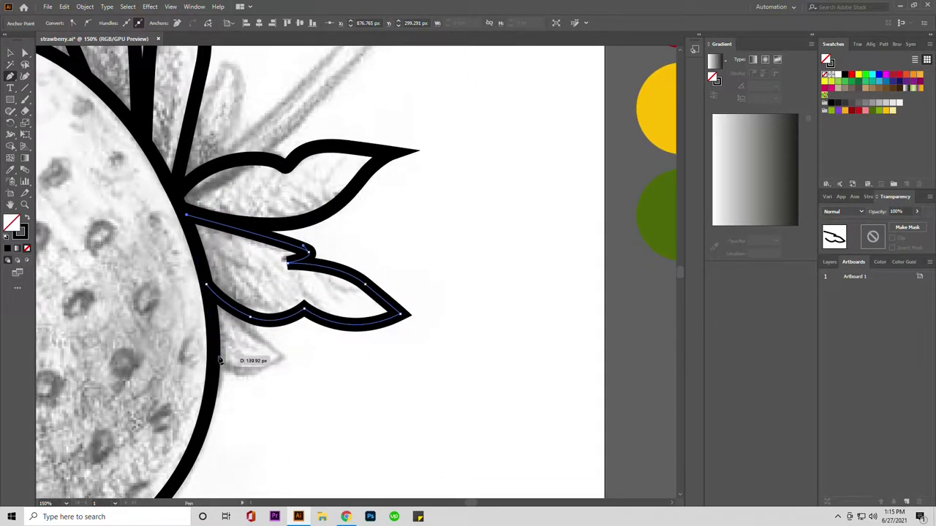
{"action": "left_click_drag", "start_coordinate": [214, 354], "coordinate": [274, 372]}
{"action": "left_click", "coordinate": [286, 357]}
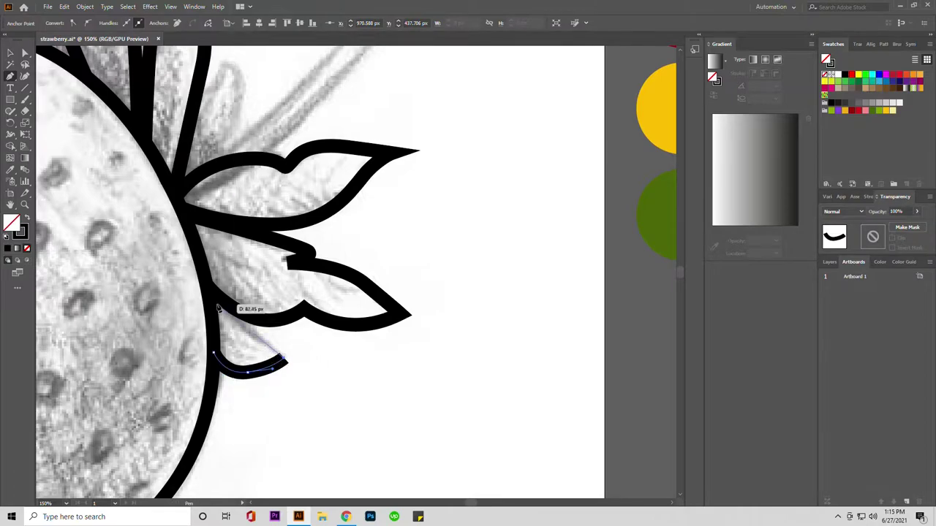
Pull the middle leaf's notch inward into a hook with Direct Selection
{"action": "key", "text": "a"}
{"action": "left_click", "coordinate": [356, 184]}
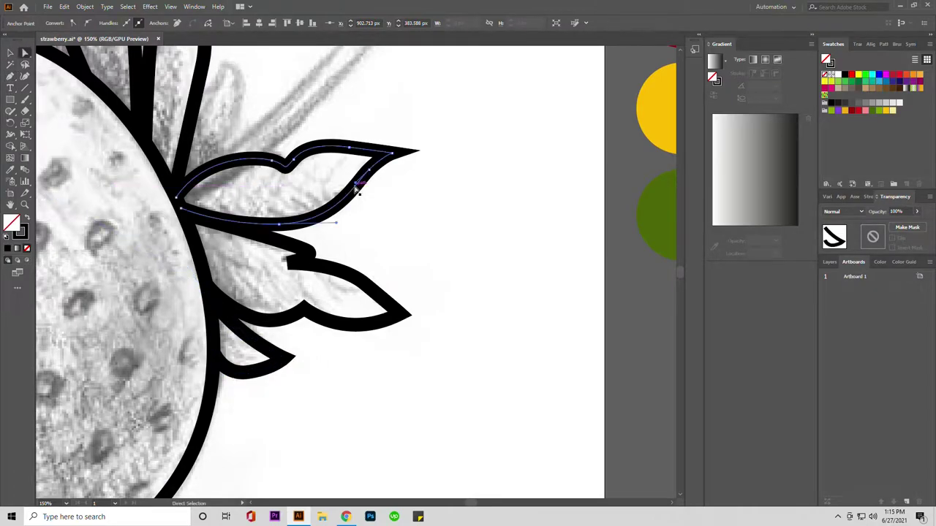
{"action": "scroll", "coordinate": [318, 230], "scroll_direction": "down", "scroll_amount": 2}
{"action": "scroll", "coordinate": [313, 258], "scroll_direction": "up", "scroll_amount": 4}
{"action": "left_click_drag", "start_coordinate": [313, 258], "coordinate": [321, 271]}
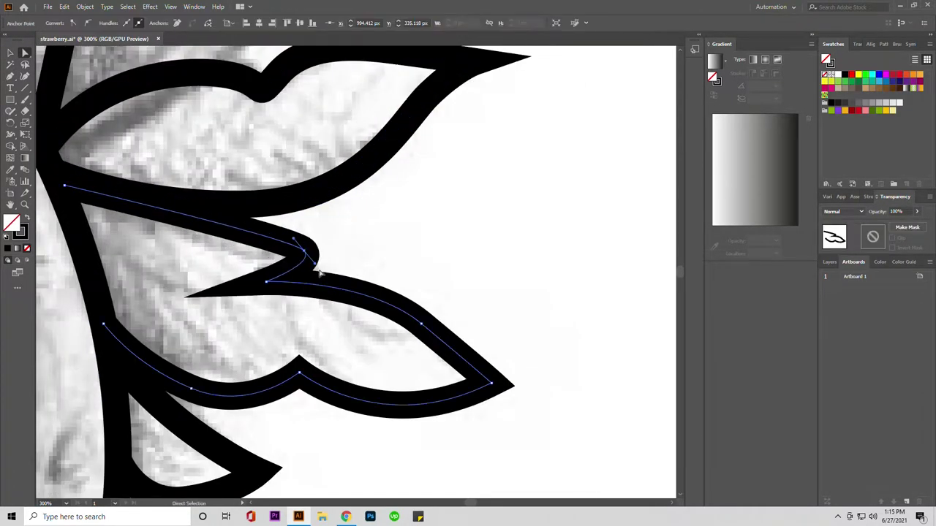
{"action": "left_click", "coordinate": [265, 288]}
{"action": "left_click_drag", "start_coordinate": [265, 288], "coordinate": [261, 274]}
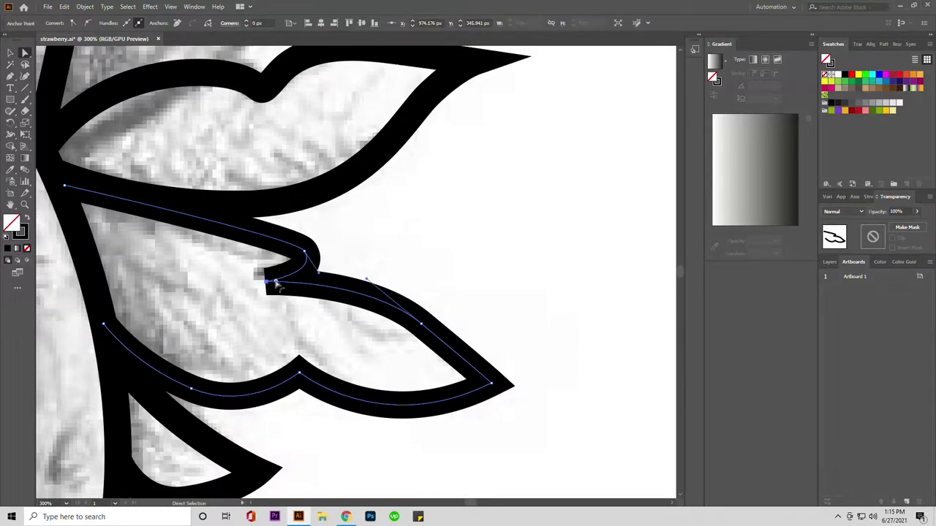
{"action": "key", "text": "ctrl+shift+a"}
Round the tips of the upper and middle right leaves
{"action": "scroll", "coordinate": [319, 302], "scroll_direction": "down", "scroll_amount": 2}
{"action": "scroll", "coordinate": [387, 317], "scroll_direction": "down", "scroll_amount": 1}
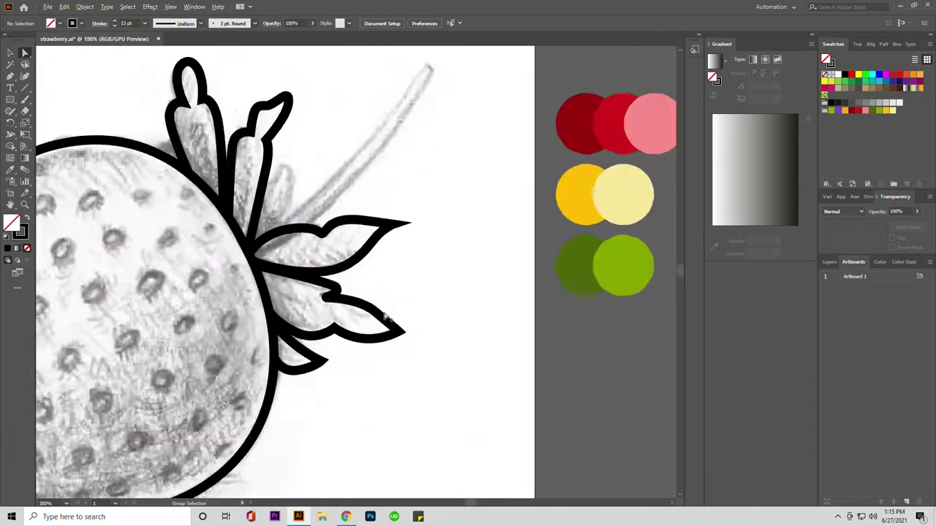
{"action": "scroll", "coordinate": [397, 292], "scroll_direction": "down", "scroll_amount": 1}
{"action": "scroll", "coordinate": [402, 296], "scroll_direction": "up", "scroll_amount": 1}
{"action": "scroll", "coordinate": [403, 292], "scroll_direction": "down", "scroll_amount": 1}
{"action": "left_click", "coordinate": [403, 286]}
{"action": "scroll", "coordinate": [398, 278], "scroll_direction": "up", "scroll_amount": 1}
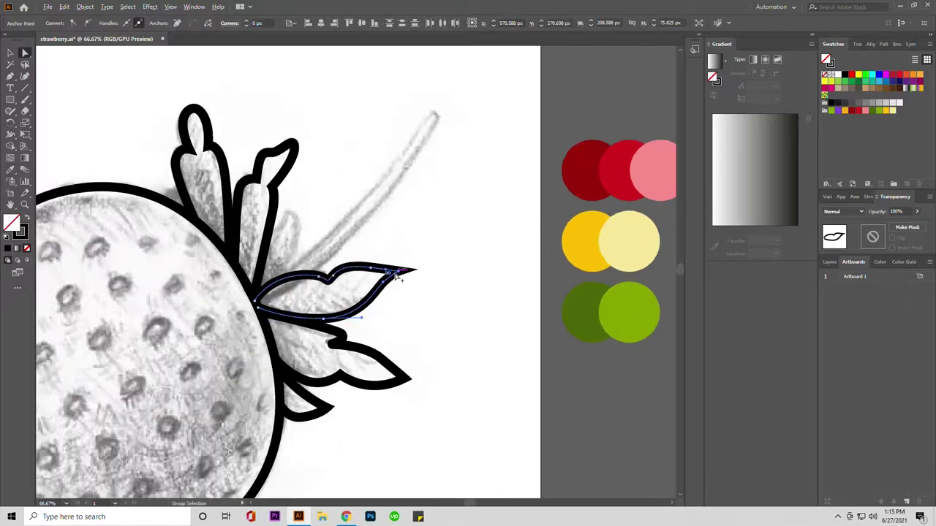
{"action": "left_click", "coordinate": [405, 382], "text": "shift"}
{"action": "scroll", "coordinate": [401, 382], "scroll_direction": "up", "scroll_amount": 1}
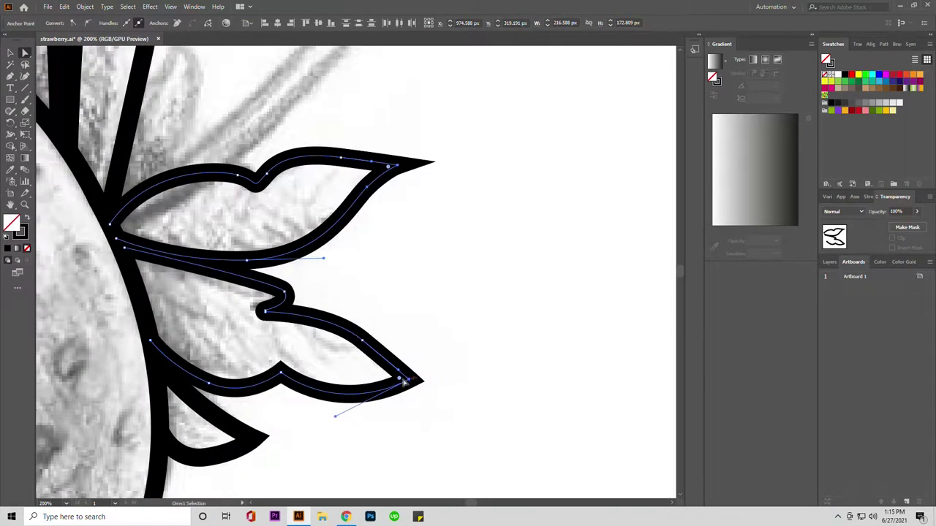
{"action": "left_click", "coordinate": [448, 376]}
{"action": "scroll", "coordinate": [372, 335], "scroll_direction": "down", "scroll_amount": 2}
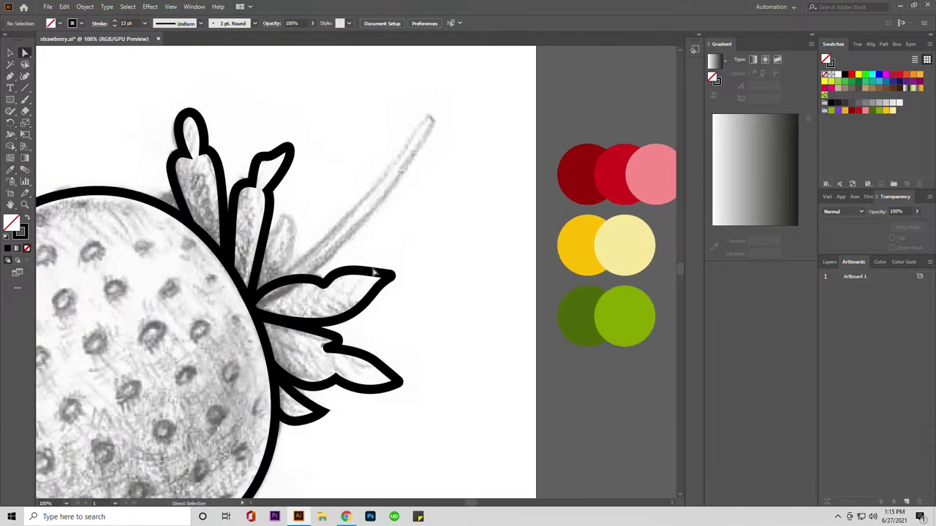
{"action": "scroll", "coordinate": [352, 274], "scroll_direction": "down", "scroll_amount": 1}
{"action": "scroll", "coordinate": [352, 274], "scroll_direction": "up", "scroll_amount": 1}
{"action": "scroll", "coordinate": [352, 274], "scroll_direction": "up", "scroll_amount": 1}
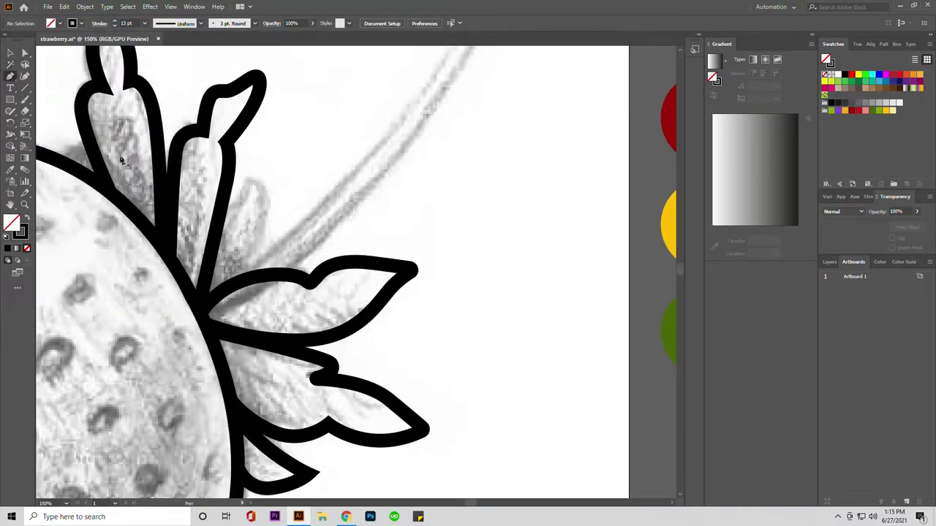
Trace one more sepal outline over the sketch
{"action": "left_click", "coordinate": [229, 212]}
{"action": "left_click", "coordinate": [256, 178]}
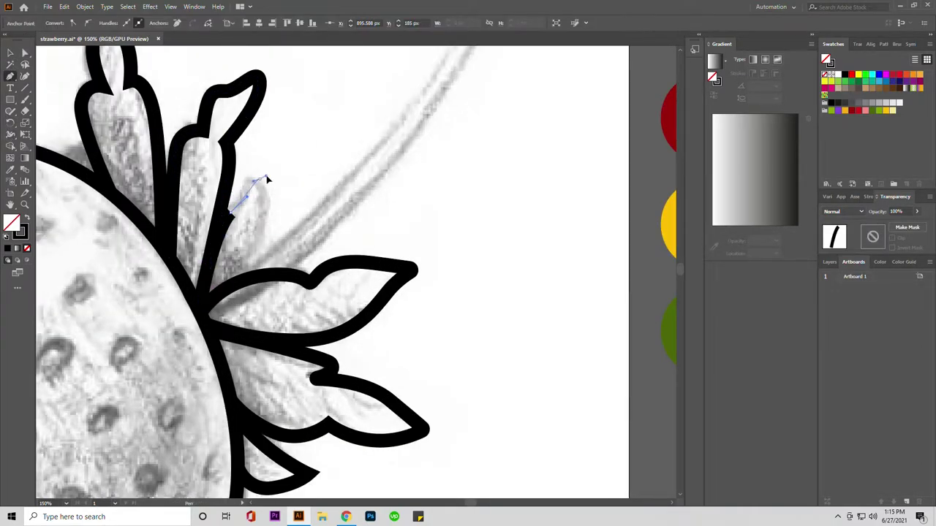
{"action": "left_click_drag", "start_coordinate": [266, 180], "coordinate": [272, 177]}
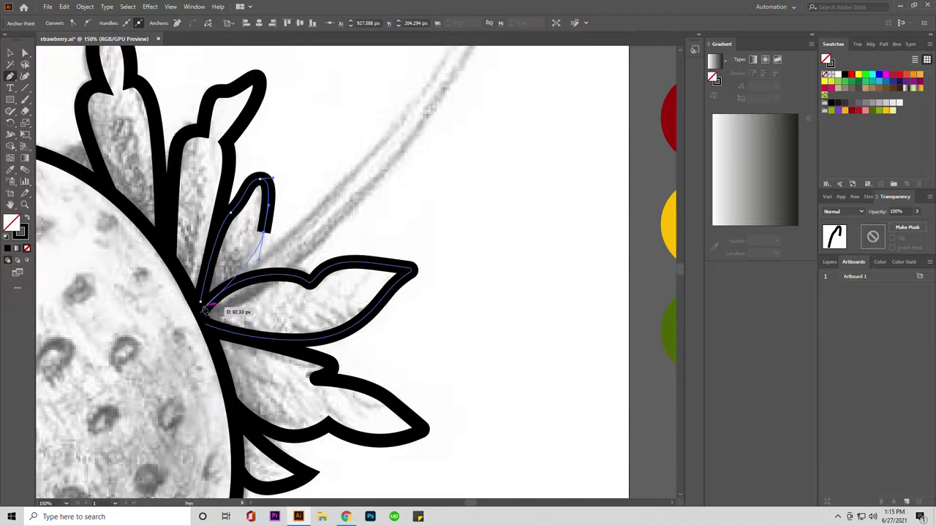
{"action": "left_click", "coordinate": [202, 302]}
{"action": "left_click", "coordinate": [27, 51]}
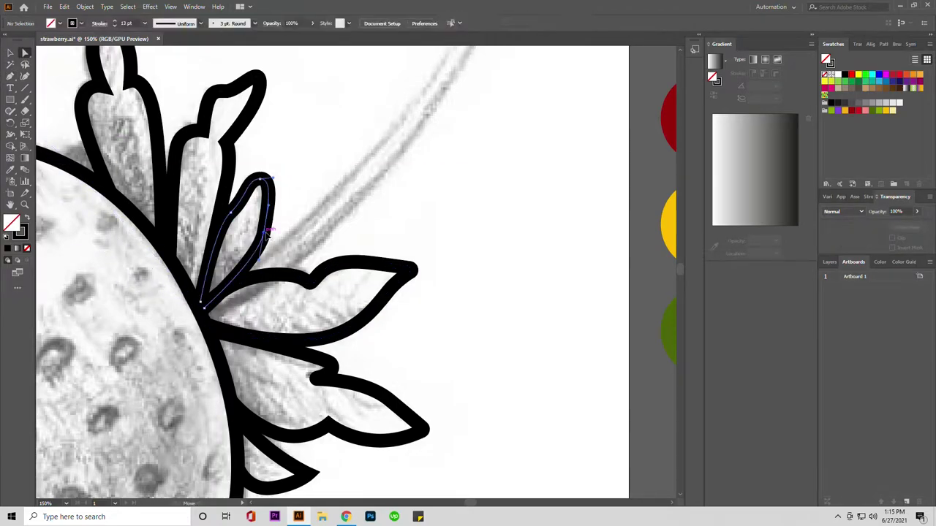
{"action": "left_click", "coordinate": [304, 223]}
Thin the strawberry body outline to an 11 pt stroke
{"action": "scroll", "coordinate": [303, 224], "scroll_direction": "down", "scroll_amount": 2}
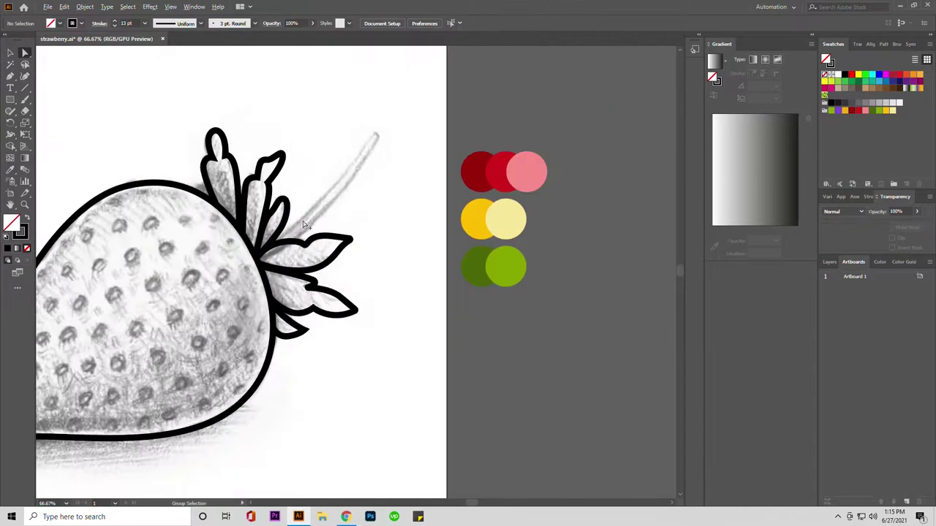
{"action": "key", "text": "ctrl+a"}
{"action": "left_click", "coordinate": [448, 234]}
{"action": "scroll", "coordinate": [445, 296], "scroll_direction": "down", "scroll_amount": 1}
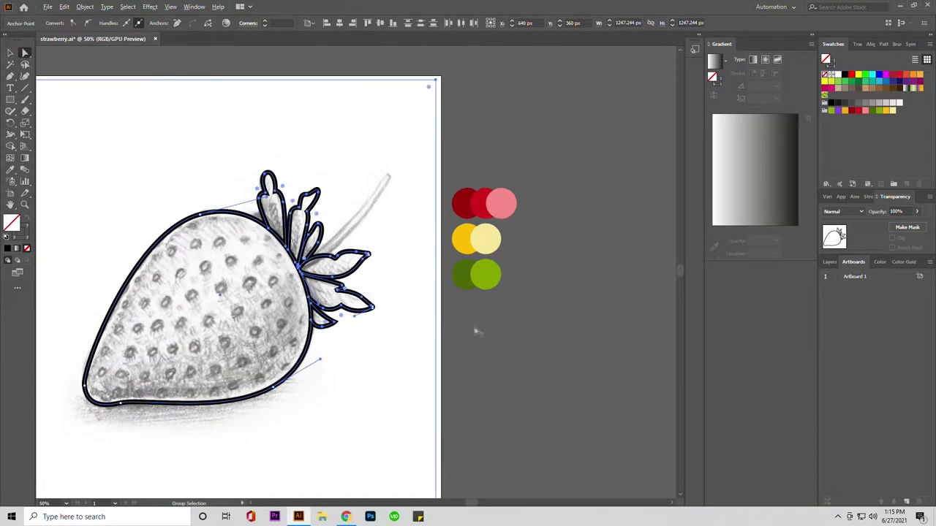
{"action": "left_click", "coordinate": [11, 53]}
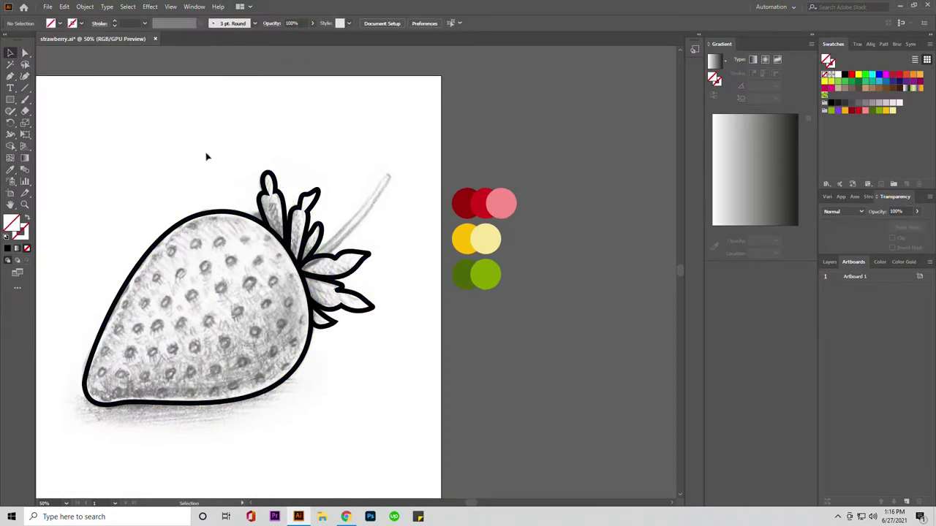
{"action": "left_click_drag", "start_coordinate": [205, 153], "coordinate": [330, 209]}
{"action": "left_click", "coordinate": [115, 25]}
{"action": "left_click", "coordinate": [114, 26]}
{"action": "left_click", "coordinate": [280, 152]}
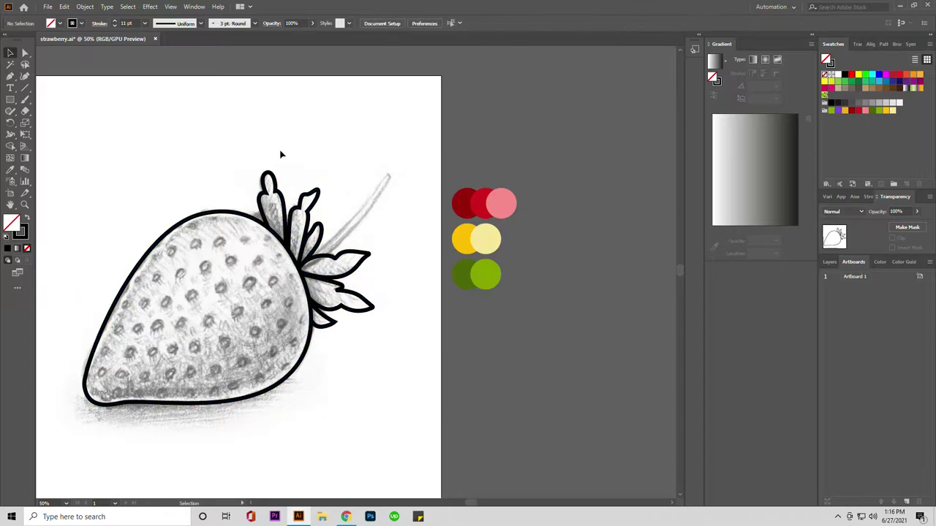
{"action": "scroll", "coordinate": [360, 264], "scroll_direction": "up", "scroll_amount": 1}
{"action": "scroll", "coordinate": [329, 249], "scroll_direction": "left", "scroll_amount": 3}
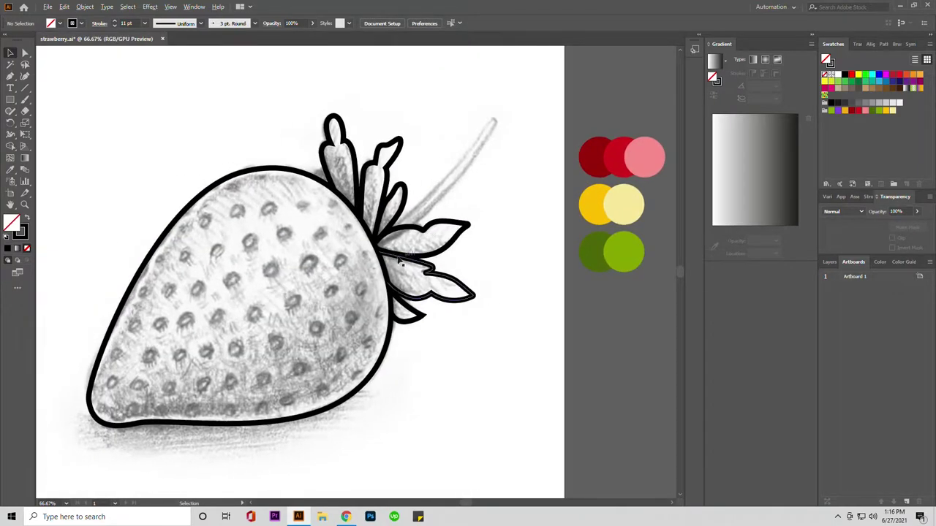
Trace the long curved stem as a closed path rising diagonally from the top
{"action": "left_click", "coordinate": [10, 76]}
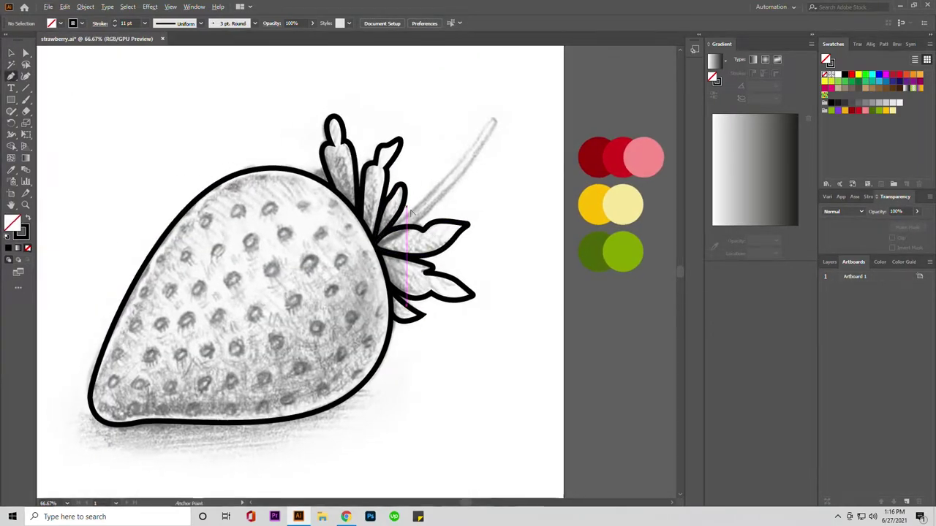
{"action": "scroll", "coordinate": [336, 263], "scroll_direction": "up", "scroll_amount": 1}
{"action": "scroll", "coordinate": [348, 260], "scroll_direction": "up", "scroll_amount": 1}
{"action": "left_click", "coordinate": [349, 257]}
{"action": "scroll", "coordinate": [348, 256], "scroll_direction": "down", "scroll_amount": 1}
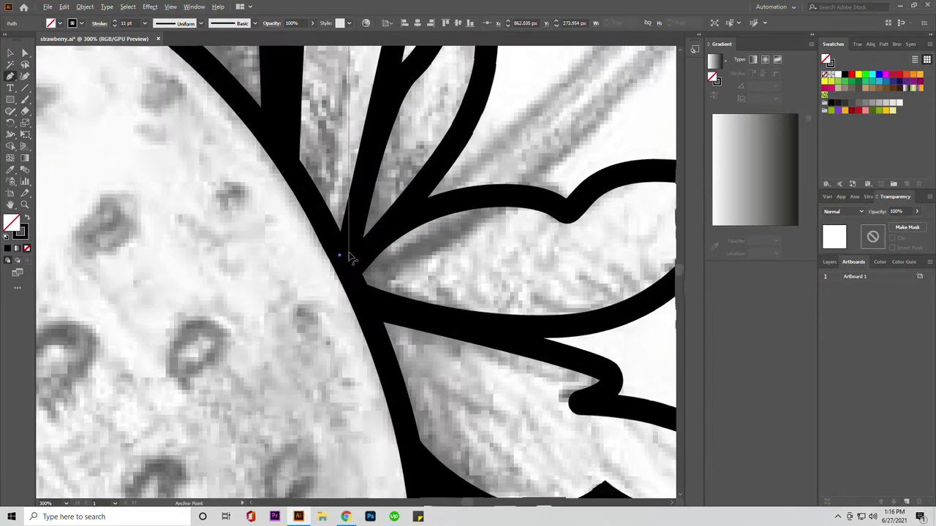
{"action": "scroll", "coordinate": [345, 255], "scroll_direction": "down", "scroll_amount": 1}
{"action": "left_click", "coordinate": [528, 71]}
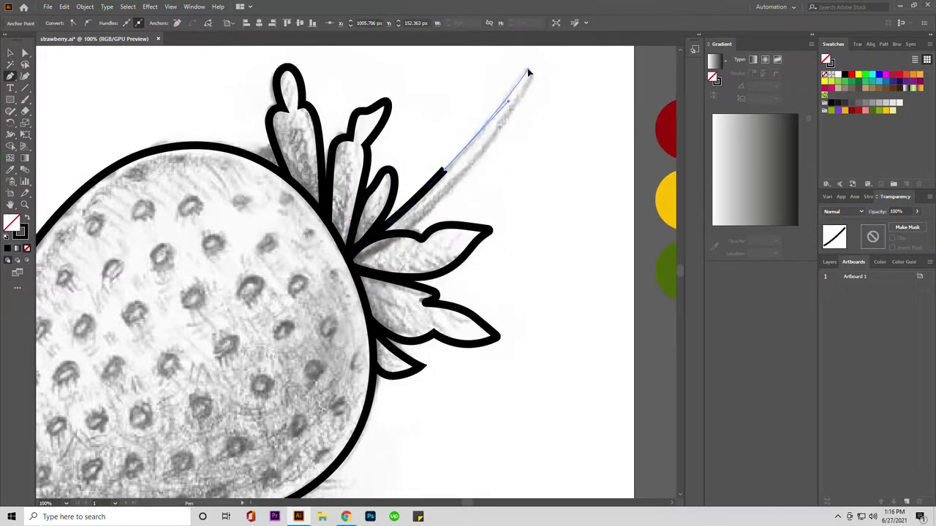
{"action": "scroll", "coordinate": [349, 266], "scroll_direction": "down", "scroll_amount": 2}
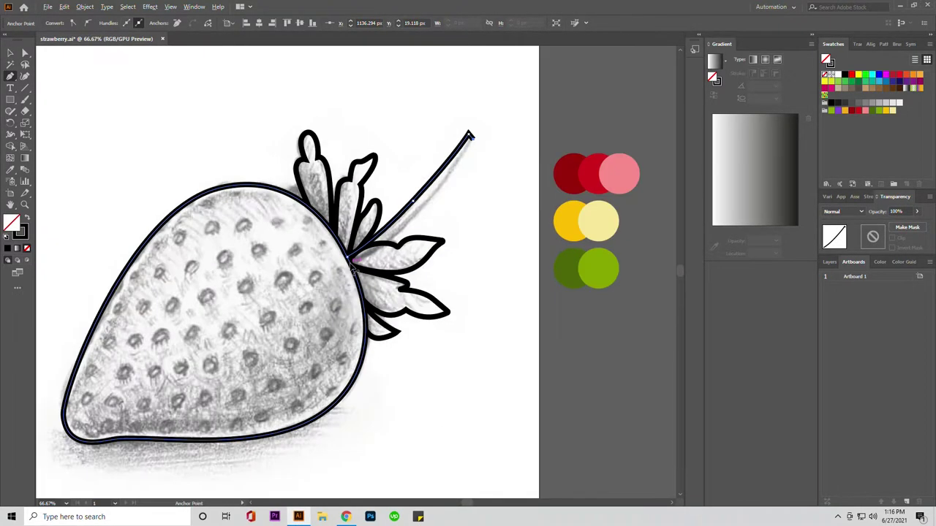
{"action": "scroll", "coordinate": [344, 270], "scroll_direction": "up", "scroll_amount": 4}
{"action": "left_click_drag", "start_coordinate": [338, 276], "coordinate": [122, 389]}
{"action": "scroll", "coordinate": [219, 329], "scroll_direction": "up", "scroll_amount": 1}
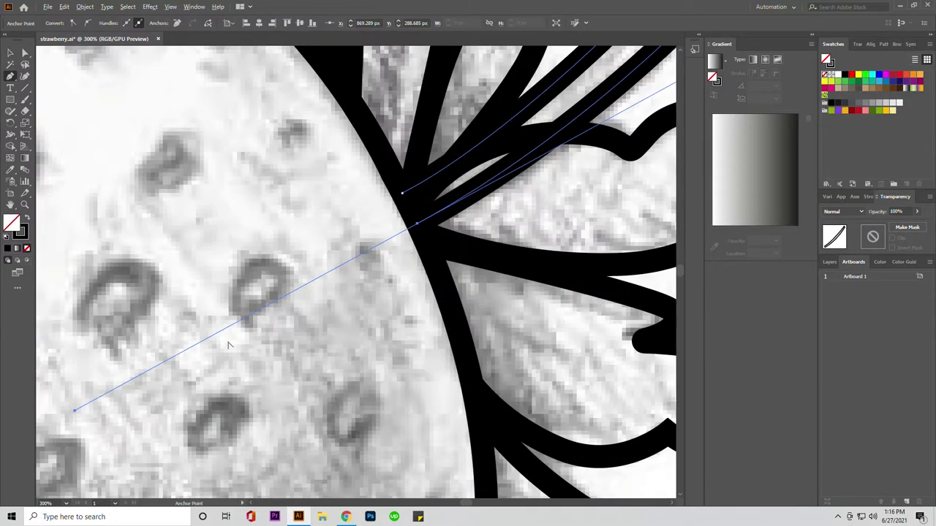
{"action": "scroll", "coordinate": [292, 307], "scroll_direction": "down", "scroll_amount": 2}
{"action": "left_click_drag", "start_coordinate": [291, 307], "coordinate": [291, 309]}
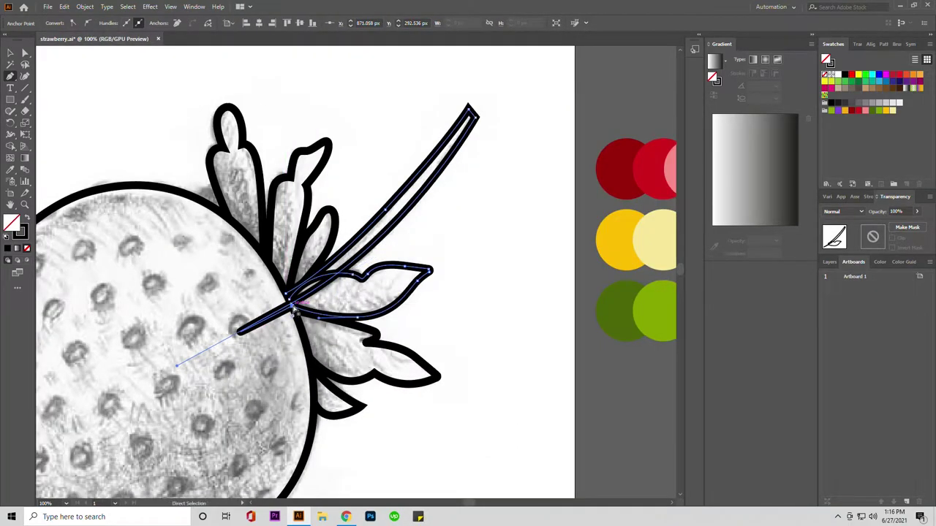
{"action": "scroll", "coordinate": [293, 308], "scroll_direction": "up", "scroll_amount": 3}
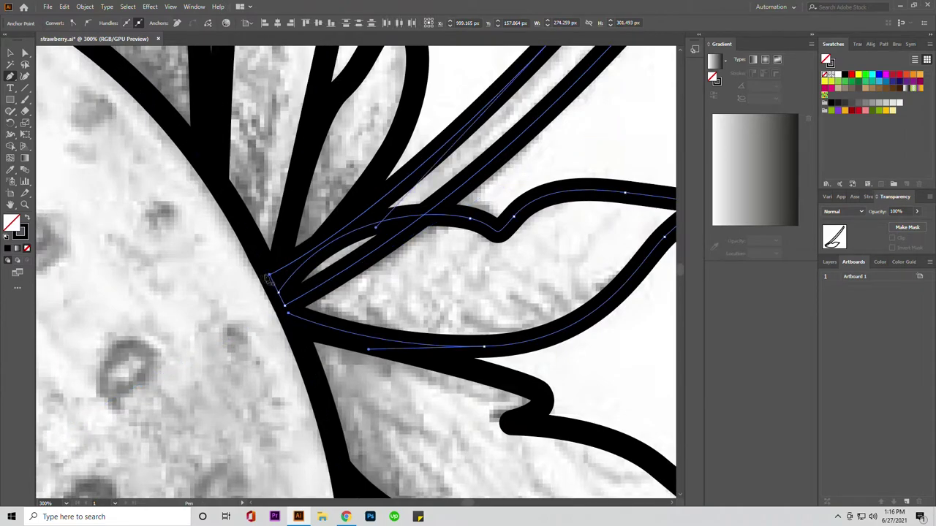
{"action": "scroll", "coordinate": [268, 278], "scroll_direction": "down", "scroll_amount": 3}
Move the stem's tip point upward to round it with Direct Selection
{"action": "key", "text": "a"}
{"action": "left_click_drag", "start_coordinate": [448, 110], "coordinate": [442, 88]}
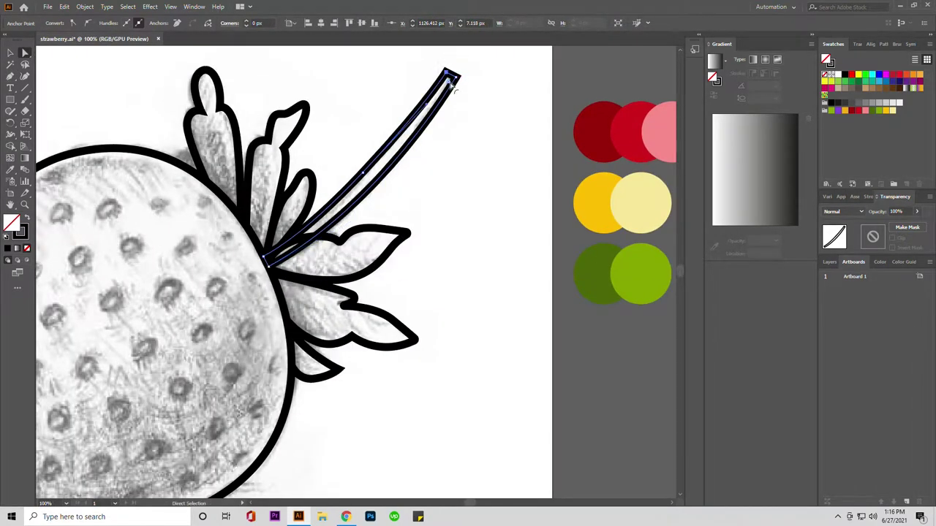
{"action": "left_click", "coordinate": [476, 77]}
{"action": "scroll", "coordinate": [464, 69], "scroll_direction": "up", "scroll_amount": 3}
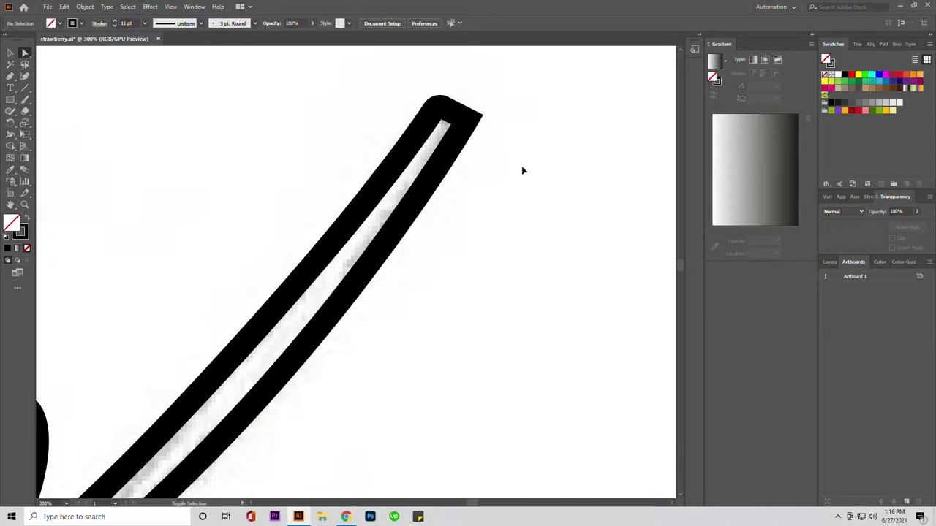
{"action": "left_click", "coordinate": [444, 121]}
{"action": "left_click", "coordinate": [457, 132]}
{"action": "scroll", "coordinate": [439, 146], "scroll_direction": "down", "scroll_amount": 3}
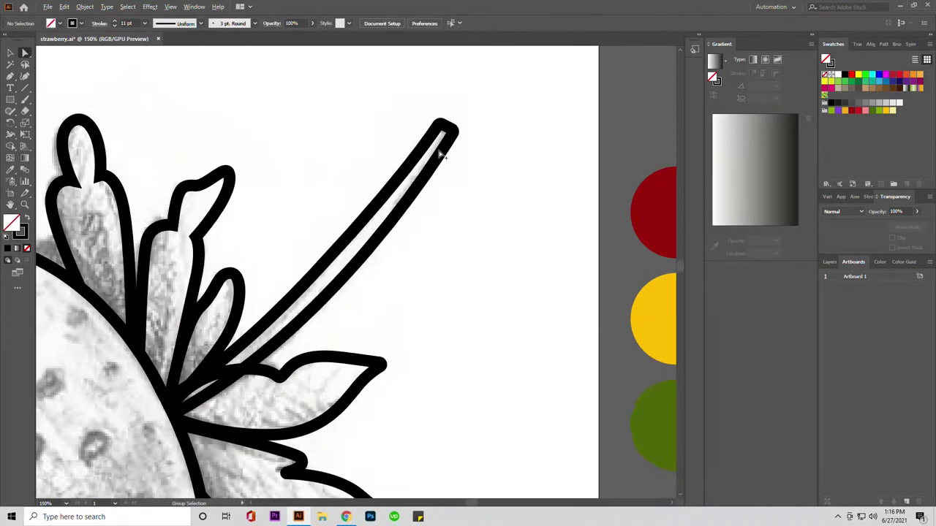
{"action": "scroll", "coordinate": [407, 195], "scroll_direction": "down", "scroll_amount": 1}
{"action": "scroll", "coordinate": [401, 216], "scroll_direction": "down", "scroll_amount": 1}
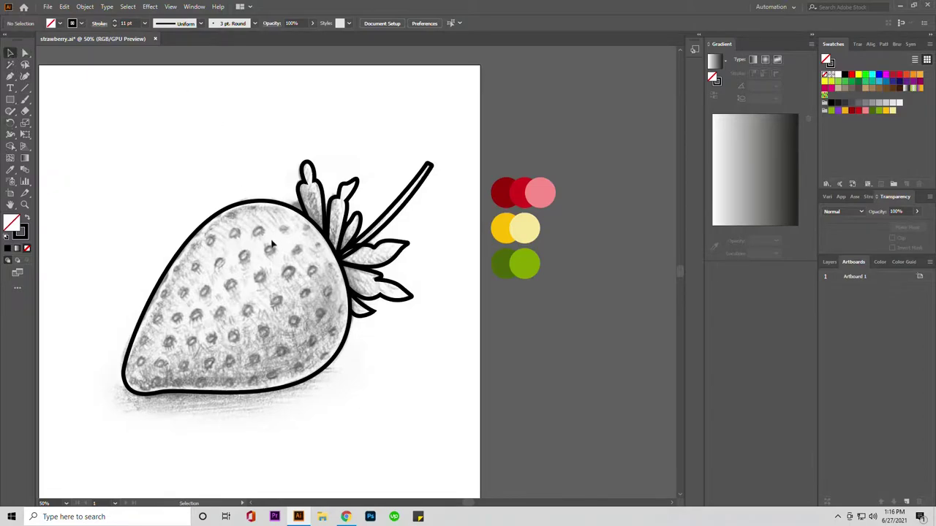
{"action": "scroll", "coordinate": [251, 306], "scroll_direction": "down", "scroll_amount": 1}
{"action": "left_click_drag", "start_coordinate": [224, 257], "coordinate": [251, 366]}
{"action": "scroll", "coordinate": [250, 329], "scroll_direction": "down", "scroll_amount": 1}
{"action": "scroll", "coordinate": [251, 285], "scroll_direction": "up", "scroll_amount": 2}
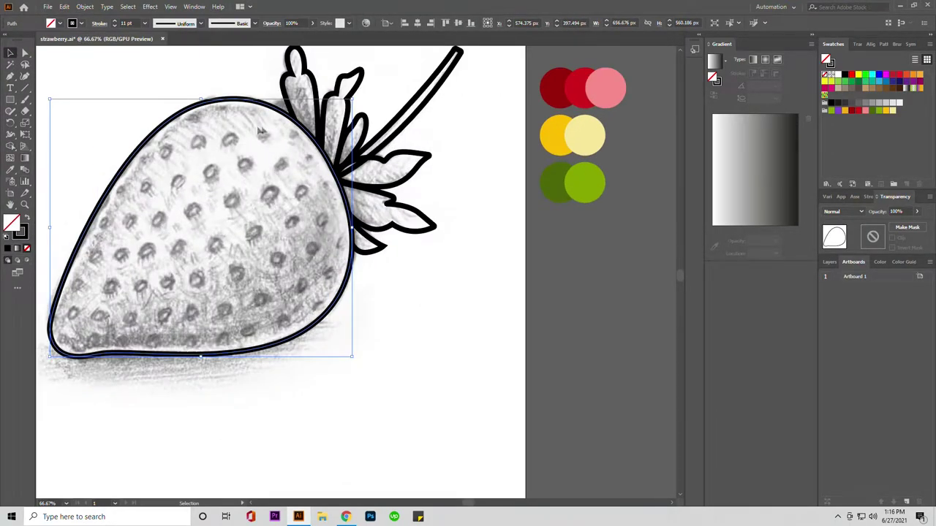
{"action": "key", "text": "a"}
{"action": "scroll", "coordinate": [211, 180], "scroll_direction": "up", "scroll_amount": 1}
{"action": "scroll", "coordinate": [211, 181], "scroll_direction": "down", "scroll_amount": 1}
{"action": "scroll", "coordinate": [210, 181], "scroll_direction": "down", "scroll_amount": 1}
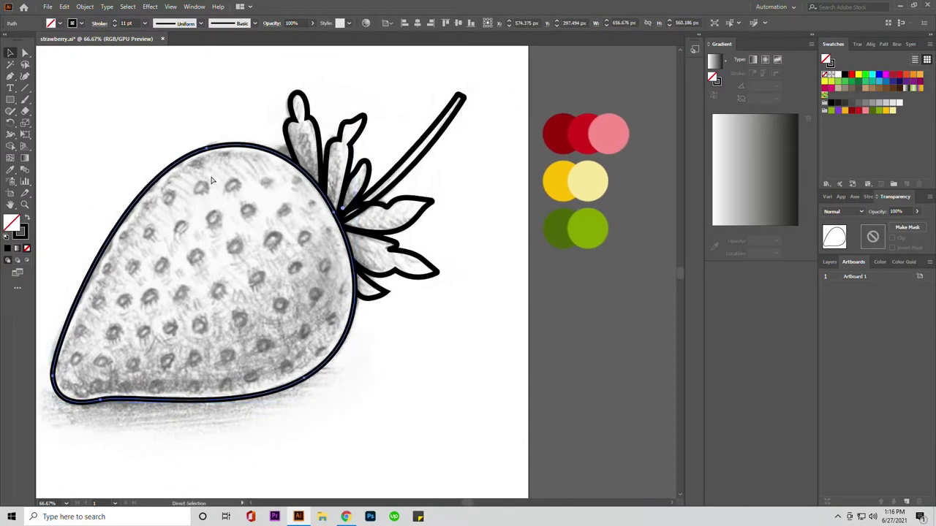
{"action": "key", "text": "v"}
{"action": "key", "text": "i"}
{"action": "left_click", "coordinate": [559, 132]}
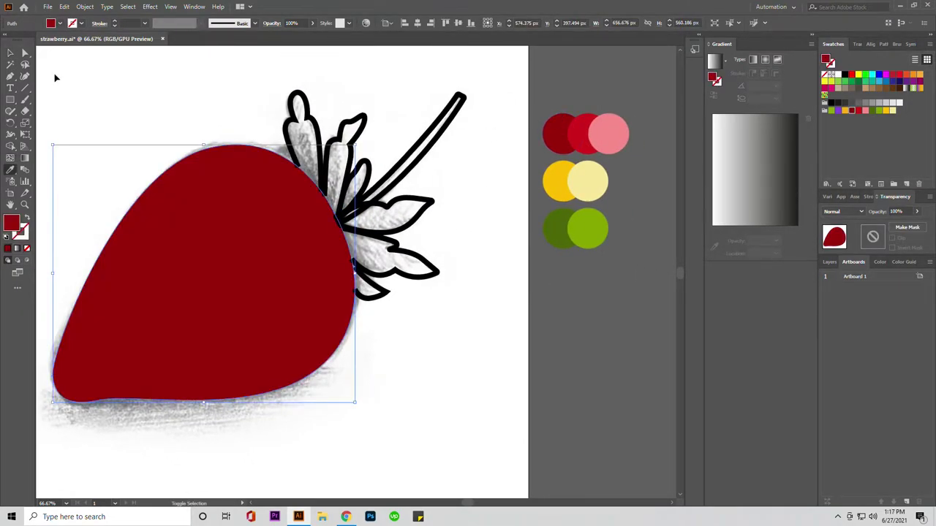
{"action": "scroll", "coordinate": [290, 269], "scroll_direction": "up", "scroll_amount": 1}
{"action": "scroll", "coordinate": [290, 268], "scroll_direction": "right", "scroll_amount": 1}
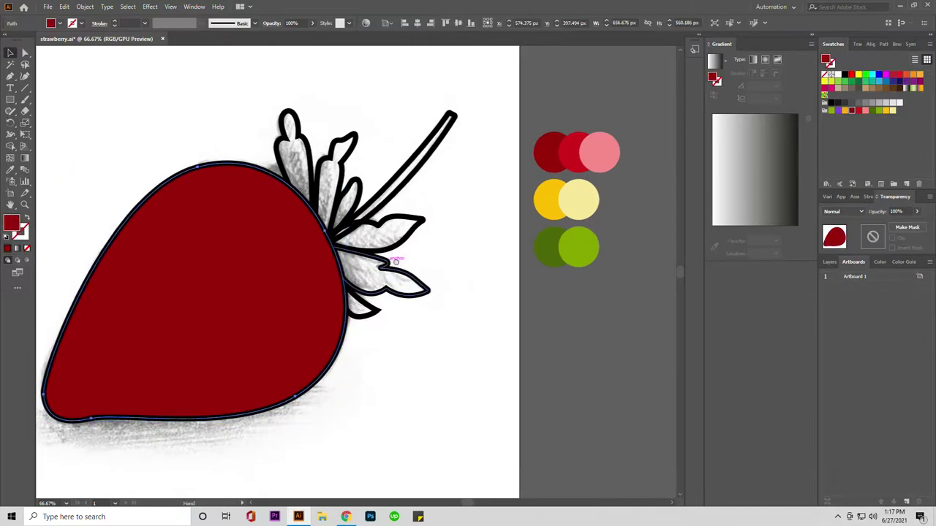
{"action": "key", "text": "ctrl+z"}
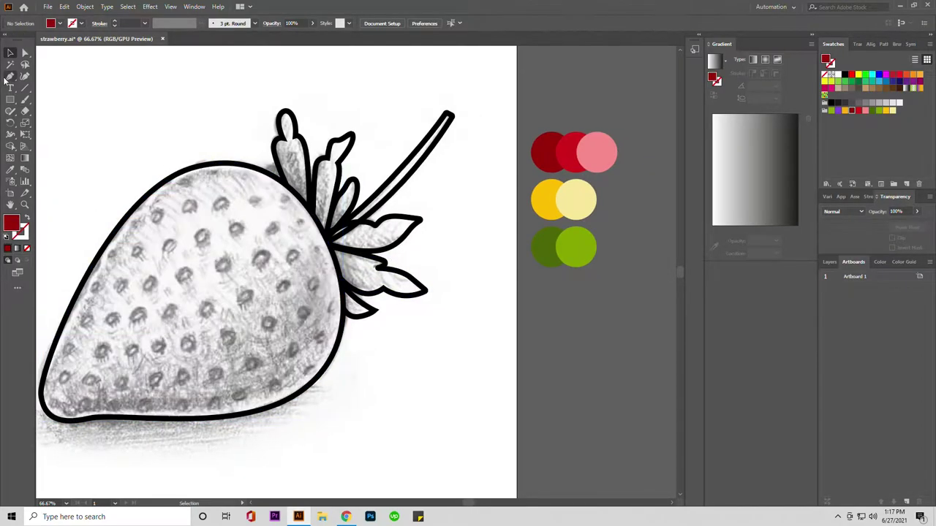
{"action": "scroll", "coordinate": [238, 225], "scroll_direction": "up", "scroll_amount": 2}
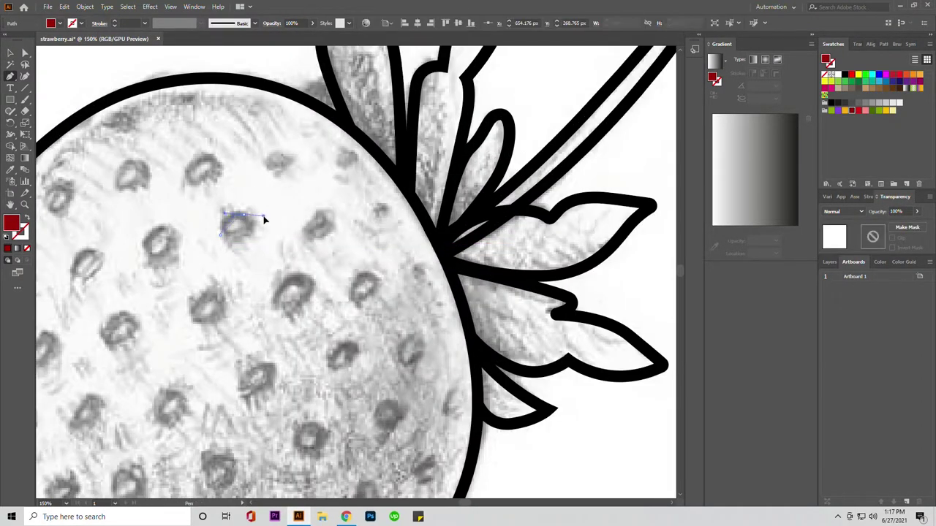
Draw a small teardrop seed over a sketched seed
{"action": "left_click", "coordinate": [241, 215]}
{"action": "scroll", "coordinate": [234, 223], "scroll_direction": "up", "scroll_amount": 2}
{"action": "left_click_drag", "start_coordinate": [244, 209], "coordinate": [275, 208]}
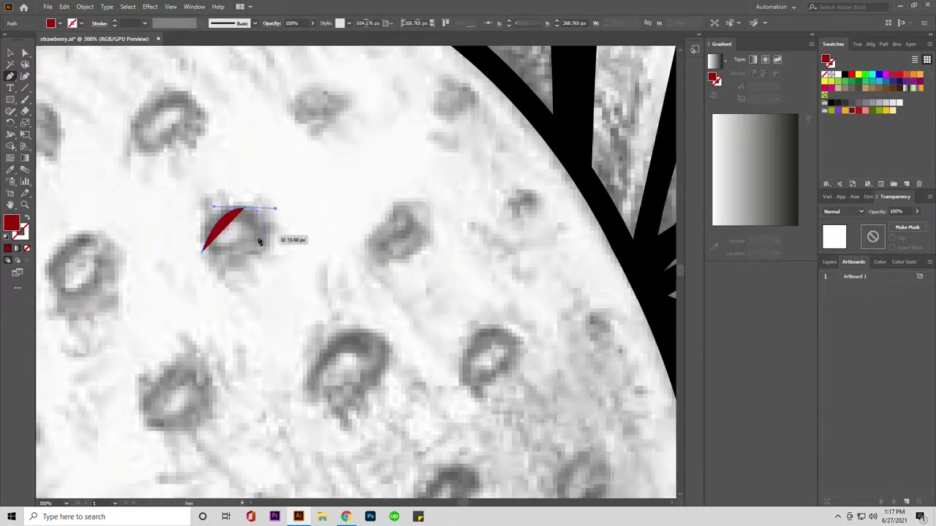
{"action": "left_click", "coordinate": [203, 253]}
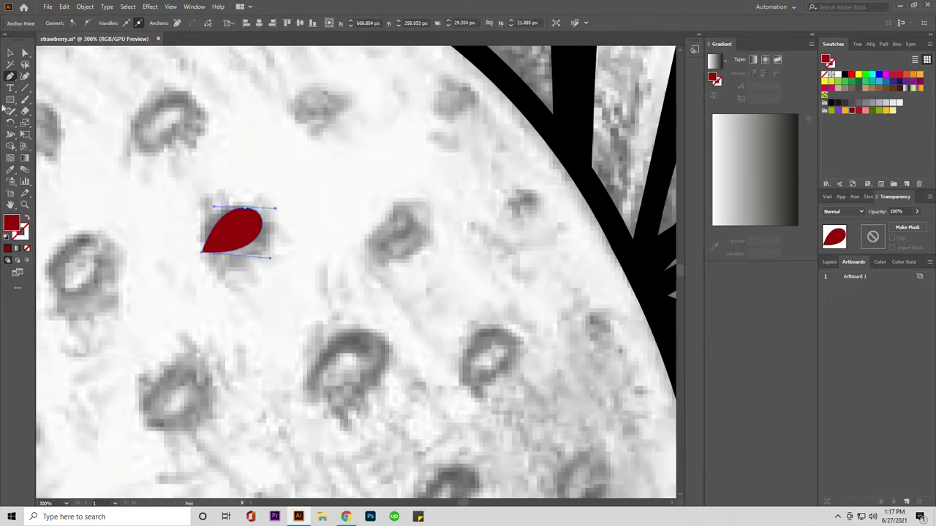
Duplicate the teardrop onto nearby seeds and colour them yellow
{"action": "scroll", "coordinate": [248, 233], "scroll_direction": "down", "scroll_amount": 2}
{"action": "left_click_drag", "start_coordinate": [212, 177], "coordinate": [210, 176]}
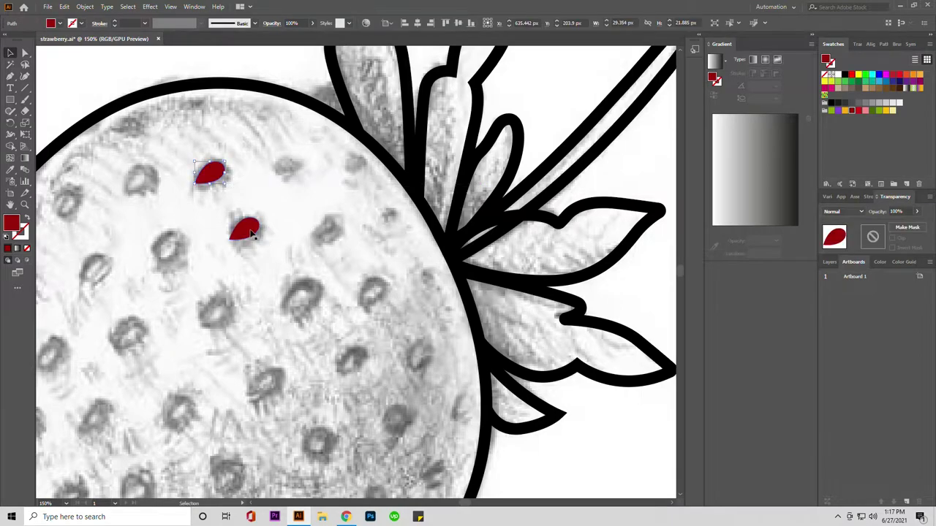
{"action": "scroll", "coordinate": [147, 223], "scroll_direction": "down", "scroll_amount": 2}
{"action": "left_click", "coordinate": [507, 187]}
{"action": "key", "text": "v"}
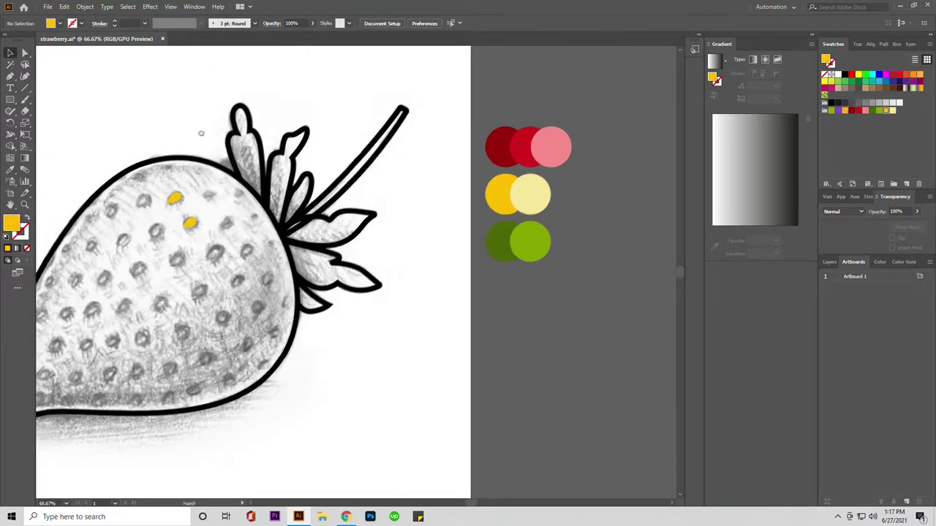
{"action": "left_click_drag", "start_coordinate": [297, 210], "coordinate": [342, 269]}
{"action": "left_click", "coordinate": [194, 7]}
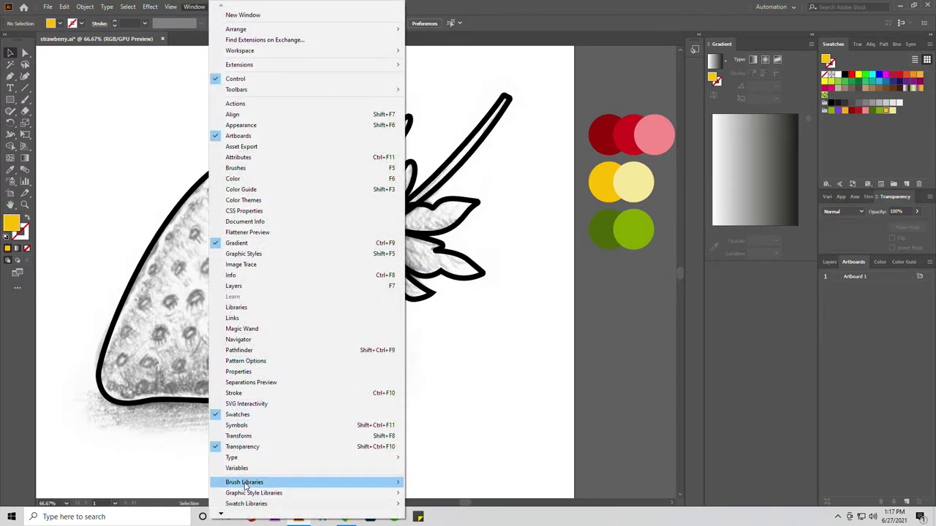
Alt-drag about nine yellow seed copies onto sketched pits across the middle and right
{"action": "left_click", "coordinate": [454, 442]}
{"action": "scroll", "coordinate": [260, 337], "scroll_direction": "down", "scroll_amount": 1}
{"action": "scroll", "coordinate": [254, 330], "scroll_direction": "up", "scroll_amount": 2}
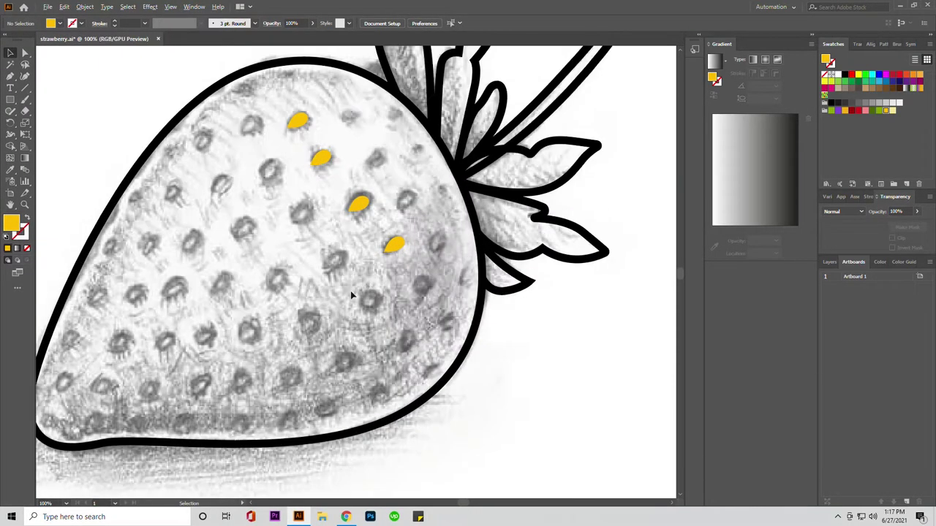
{"action": "mouse_move", "coordinate": [393, 243]}
{"action": "left_mouse_down"}
{"action": "mouse_move", "coordinate": [424, 288]}
{"action": "mouse_move", "coordinate": [372, 299]}
{"action": "mouse_move", "coordinate": [334, 262]}
{"action": "left_mouse_up"}
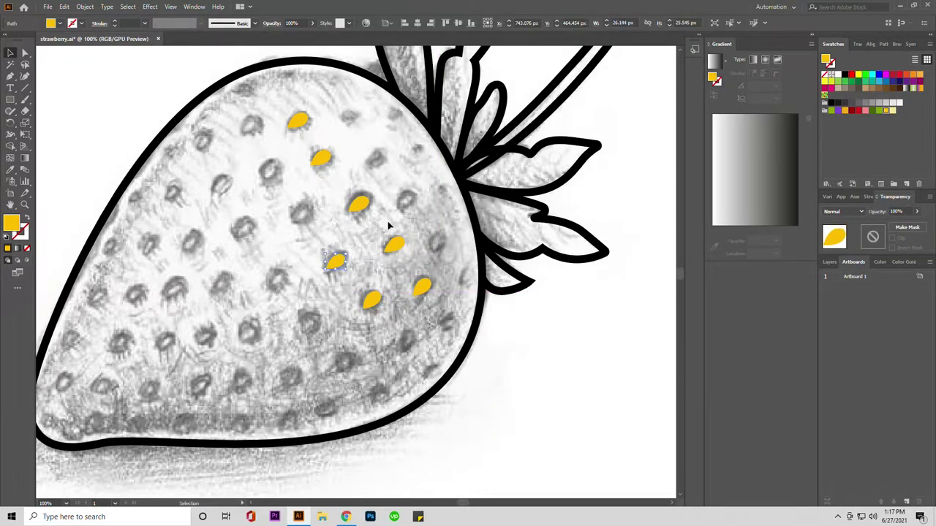
{"action": "mouse_move", "coordinate": [389, 227]}
{"action": "left_mouse_down"}
{"action": "mouse_move", "coordinate": [296, 216]}
{"action": "mouse_move", "coordinate": [249, 129]}
{"action": "left_mouse_up"}
{"action": "mouse_move", "coordinate": [270, 175]}
{"action": "left_mouse_down"}
{"action": "mouse_move", "coordinate": [221, 188]}
{"action": "mouse_move", "coordinate": [204, 140]}
{"action": "mouse_move", "coordinate": [244, 93]}
{"action": "left_mouse_up"}
{"action": "left_click_drag", "start_coordinate": [306, 126], "coordinate": [295, 86]}
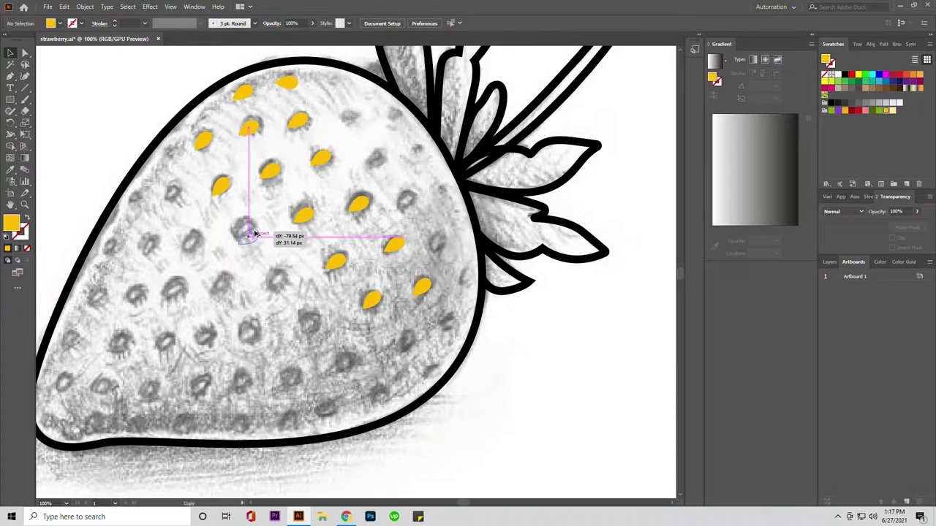
{"action": "left_click_drag", "start_coordinate": [308, 214], "coordinate": [252, 233]}
{"action": "left_click_drag", "start_coordinate": [272, 171], "coordinate": [282, 280]}
{"action": "left_click_drag", "start_coordinate": [306, 216], "coordinate": [314, 331]}
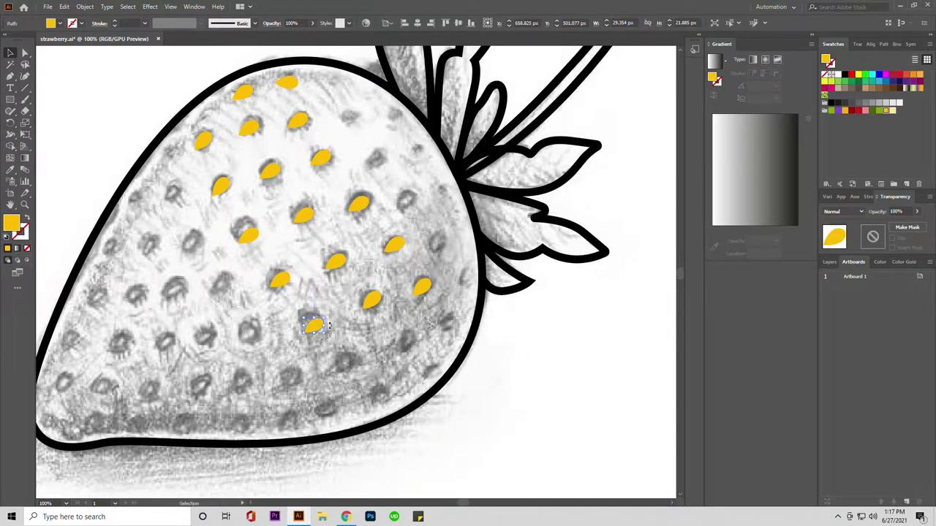
{"action": "left_click_drag", "start_coordinate": [374, 303], "coordinate": [355, 360]}
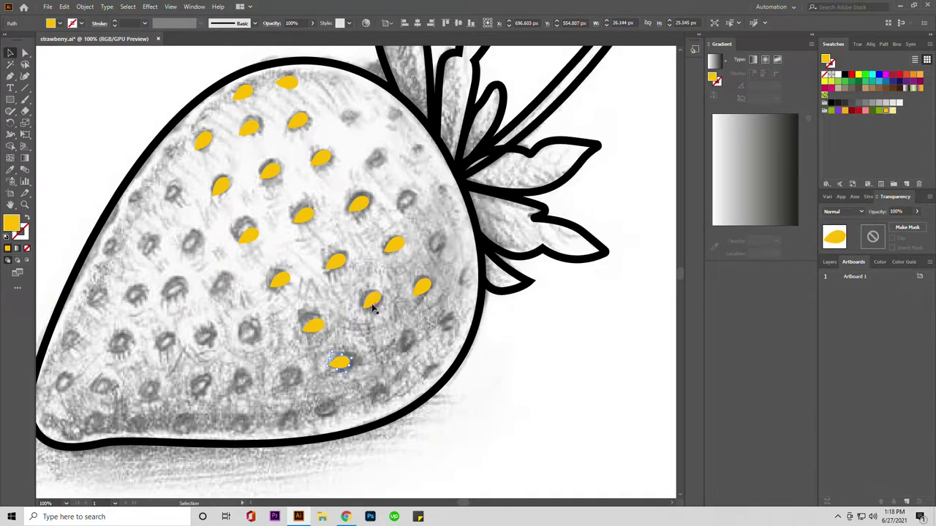
{"action": "mouse_move", "coordinate": [382, 306]}
{"action": "left_mouse_down"}
{"action": "mouse_move", "coordinate": [458, 317]}
{"action": "mouse_move", "coordinate": [402, 340]}
{"action": "mouse_move", "coordinate": [385, 394]}
{"action": "mouse_move", "coordinate": [441, 368]}
{"action": "left_mouse_up"}
{"action": "key", "text": "ctrl+shift+a"}
Copy seeds onto the pits along the strawberry's top edge and right side
{"action": "scroll", "coordinate": [446, 334], "scroll_direction": "down", "scroll_amount": 3}
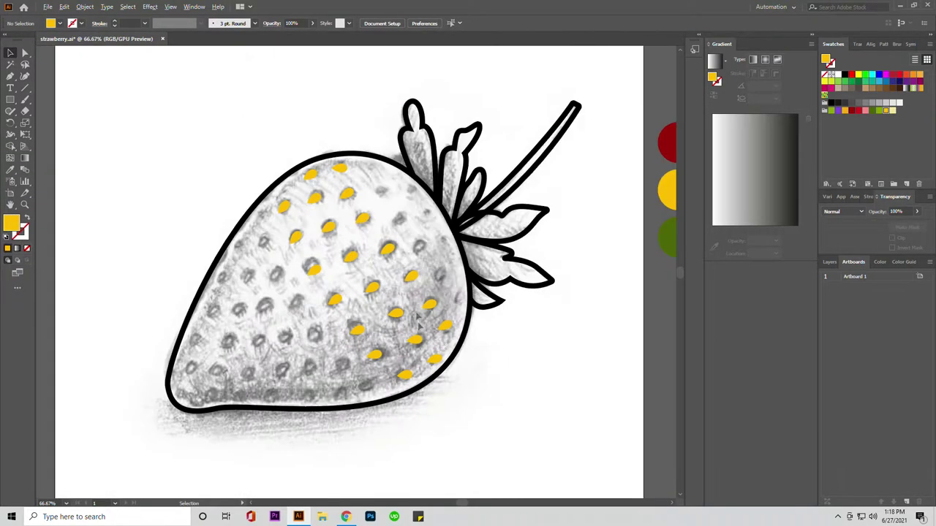
{"action": "scroll", "coordinate": [351, 247], "scroll_direction": "up", "scroll_amount": 4}
{"action": "mouse_move", "coordinate": [351, 246]}
{"action": "left_mouse_down"}
{"action": "mouse_move", "coordinate": [421, 253]}
{"action": "mouse_move", "coordinate": [333, 126]}
{"action": "mouse_move", "coordinate": [392, 125]}
{"action": "left_mouse_up"}
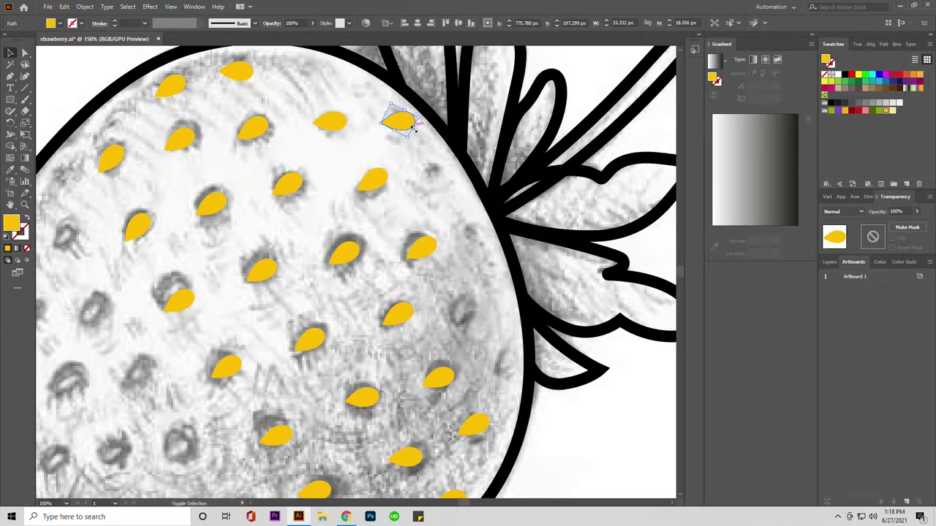
{"action": "scroll", "coordinate": [413, 128], "scroll_direction": "up", "scroll_amount": 2}
{"action": "left_click_drag", "start_coordinate": [432, 199], "coordinate": [353, 150]}
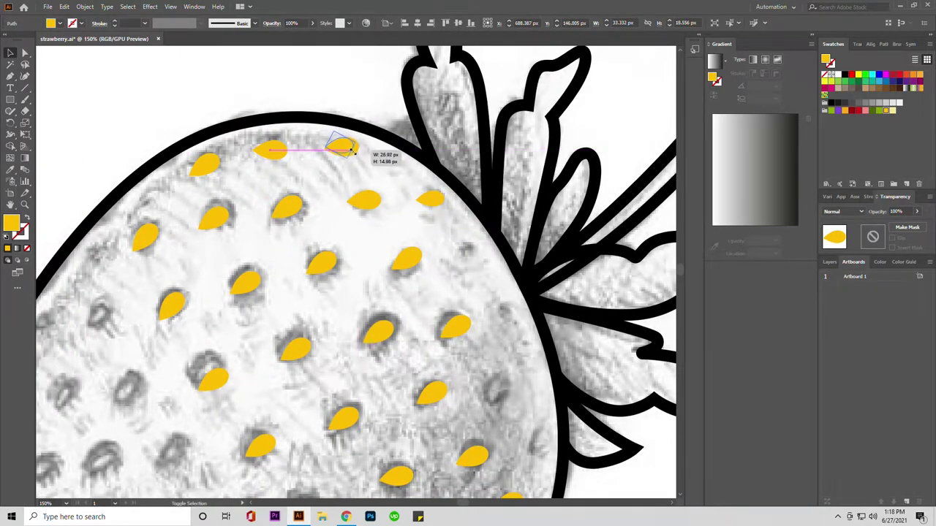
{"action": "key", "text": "ctrl+0"}
{"action": "key", "text": "ctrl+1"}
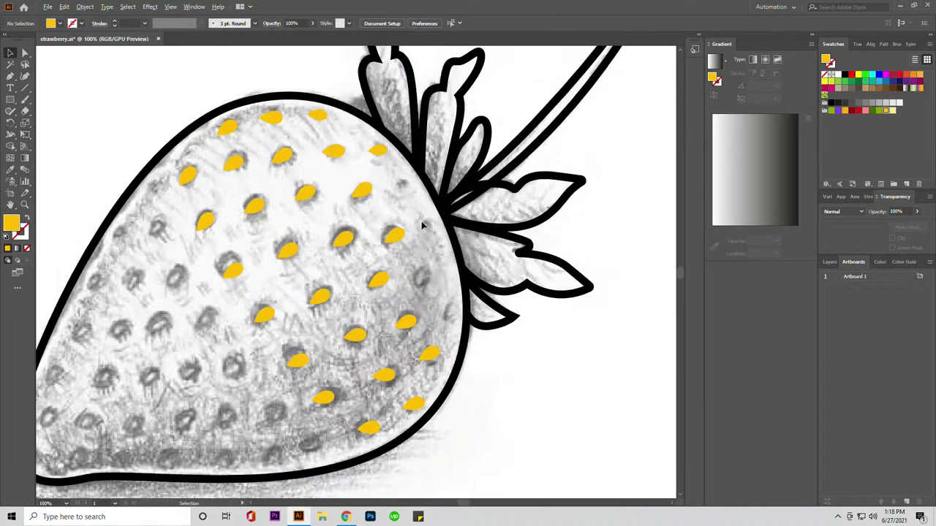
{"action": "mouse_move", "coordinate": [395, 234]}
{"action": "left_mouse_down", "text": "alt"}
{"action": "mouse_move", "coordinate": [424, 224]}
{"action": "mouse_move", "coordinate": [409, 188]}
{"action": "left_mouse_up", "text": "alt"}
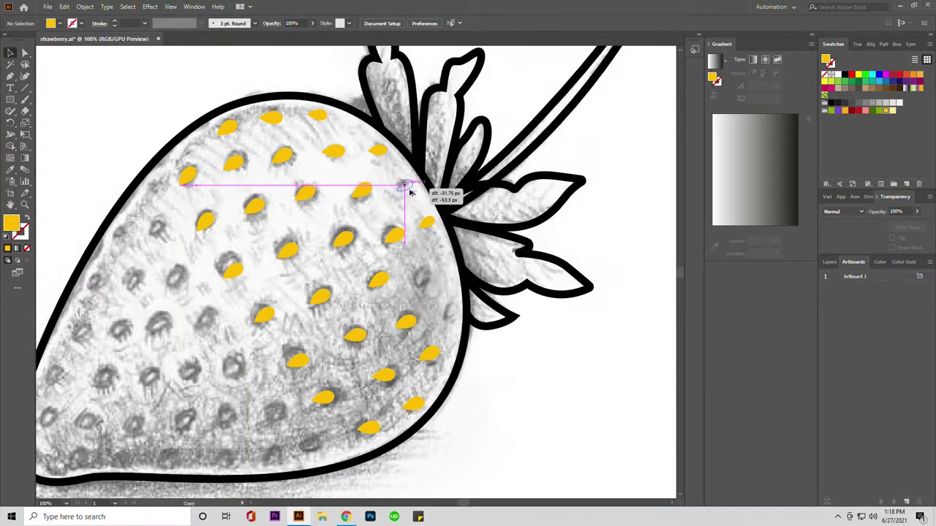
{"action": "left_click_drag", "start_coordinate": [431, 220], "coordinate": [439, 276], "text": "alt"}
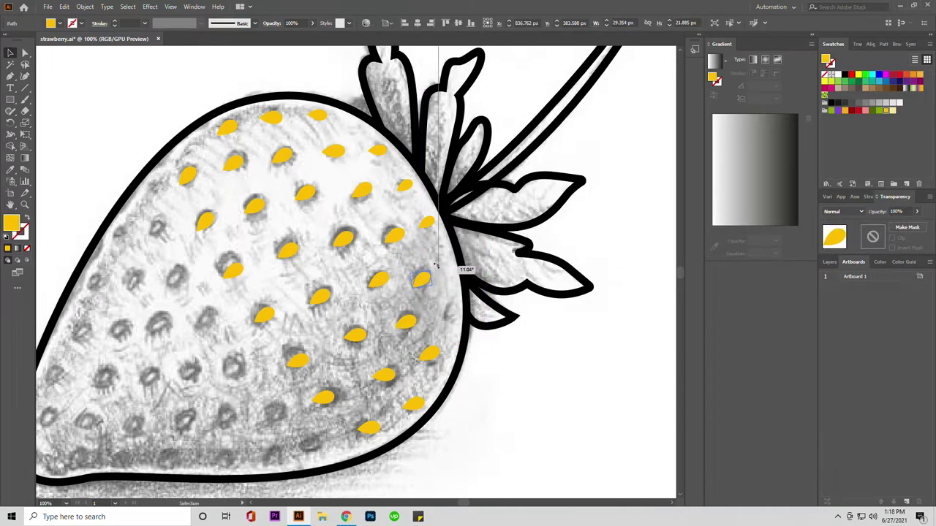
{"action": "left_click_drag", "start_coordinate": [397, 237], "coordinate": [451, 311], "text": "alt"}
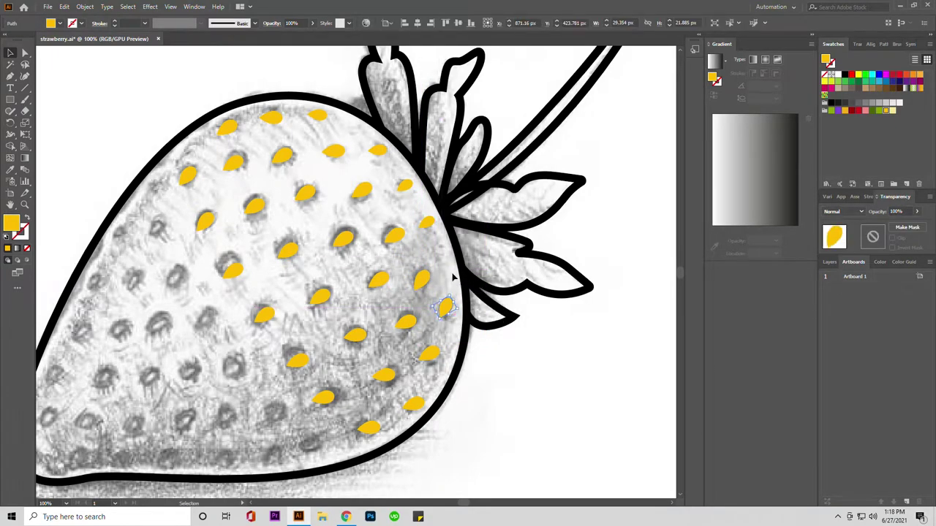
{"action": "left_click", "coordinate": [453, 277]}
Add seed copies on an empty lower pit, in a diagonal row, and at upper left
{"action": "scroll", "coordinate": [490, 229], "scroll_direction": "down", "scroll_amount": 2}
{"action": "left_click_drag", "start_coordinate": [414, 378], "coordinate": [353, 396]}
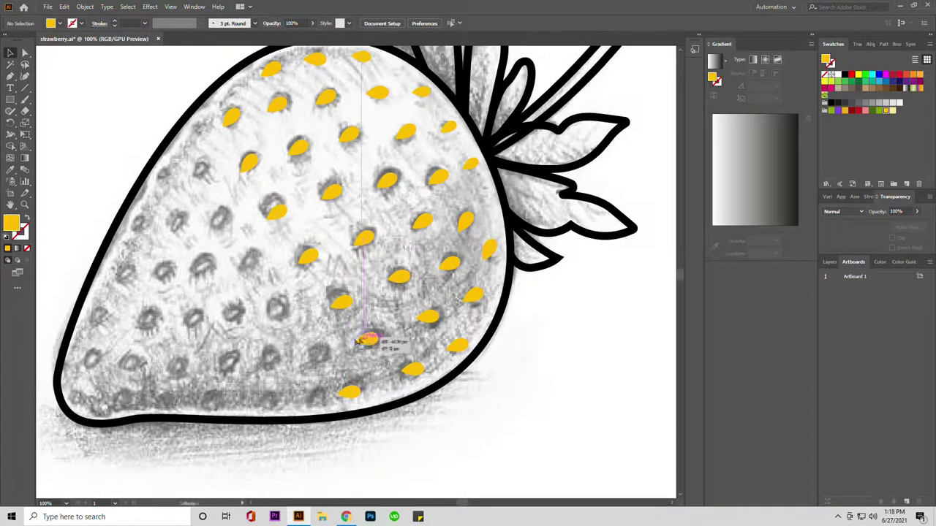
{"action": "mouse_move", "coordinate": [366, 340]}
{"action": "left_mouse_down"}
{"action": "mouse_move", "coordinate": [320, 355]}
{"action": "mouse_move", "coordinate": [225, 231]}
{"action": "mouse_move", "coordinate": [239, 217]}
{"action": "left_mouse_up"}
{"action": "left_click_drag", "start_coordinate": [204, 182], "coordinate": [239, 174]}
{"action": "scroll", "coordinate": [261, 253], "scroll_direction": "up", "scroll_amount": 3}
Nudge several seeds onto their sketched pits and copy one more onto a lower pit
{"action": "left_click_drag", "start_coordinate": [267, 235], "coordinate": [267, 226]}
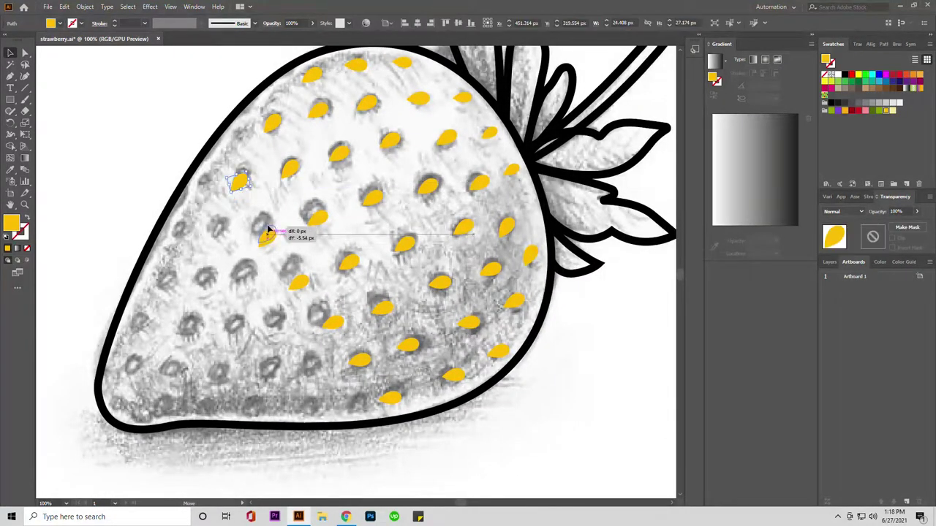
{"action": "left_click_drag", "start_coordinate": [298, 282], "coordinate": [296, 277]}
{"action": "left_click_drag", "start_coordinate": [336, 327], "coordinate": [335, 327]}
{"action": "scroll", "coordinate": [334, 326], "scroll_direction": "down", "scroll_amount": 1}
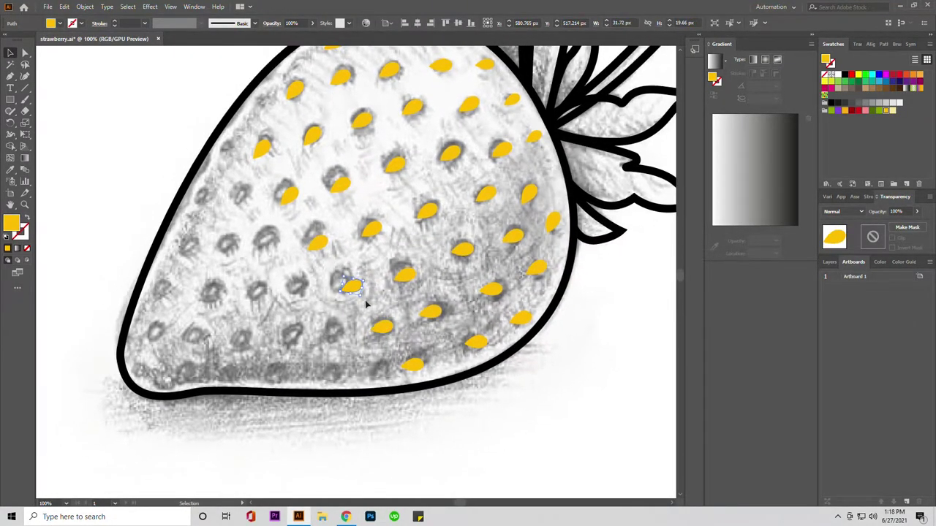
{"action": "left_click_drag", "start_coordinate": [232, 204], "coordinate": [230, 198]}
{"action": "scroll", "coordinate": [229, 203], "scroll_direction": "up", "scroll_amount": 1}
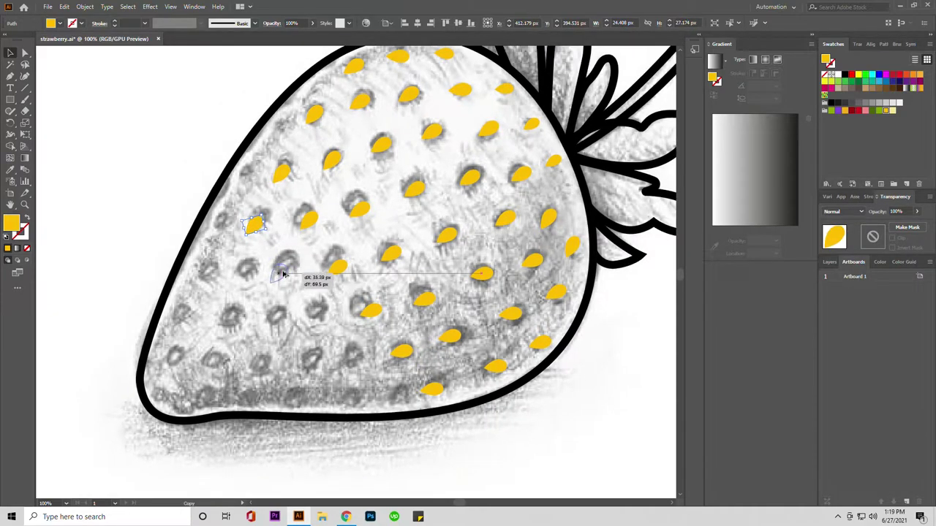
{"action": "mouse_move", "coordinate": [259, 233]}
{"action": "left_mouse_down"}
{"action": "mouse_move", "coordinate": [297, 260]}
{"action": "mouse_move", "coordinate": [351, 360]}
{"action": "left_mouse_up"}
{"action": "scroll", "coordinate": [378, 390], "scroll_direction": "up", "scroll_amount": 1}
Shift the bottom seed right and copy seeds onto bottom and lower-left pits
{"action": "left_click", "coordinate": [337, 399]}
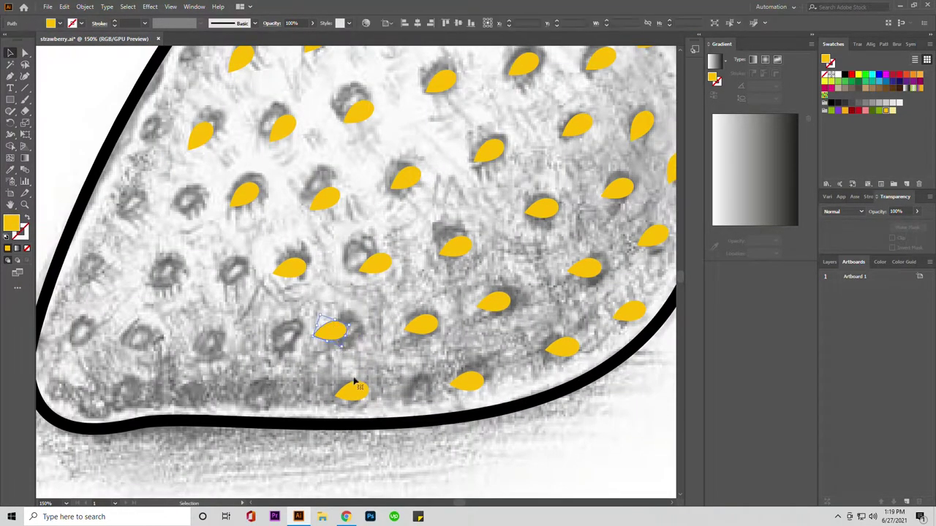
{"action": "left_click_drag", "start_coordinate": [351, 392], "coordinate": [393, 389]}
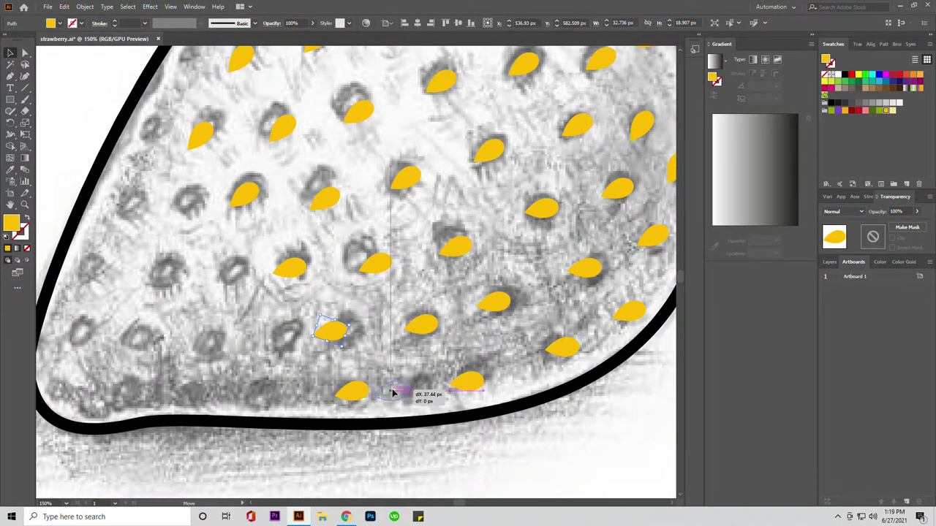
{"action": "scroll", "coordinate": [418, 366], "scroll_direction": "down", "scroll_amount": 1}
{"action": "left_click_drag", "start_coordinate": [324, 360], "coordinate": [322, 362]}
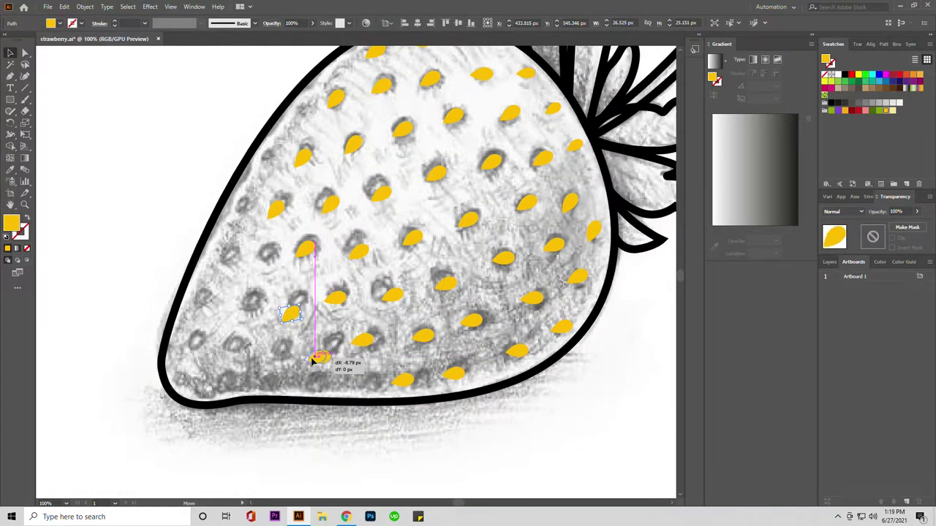
{"action": "left_click_drag", "start_coordinate": [313, 360], "coordinate": [304, 360]}
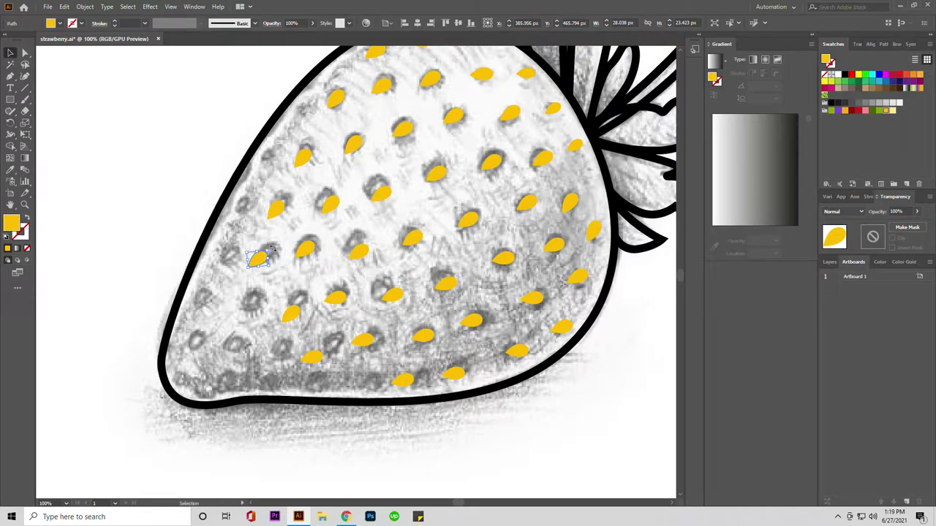
{"action": "left_click_drag", "start_coordinate": [228, 244], "coordinate": [221, 263]}
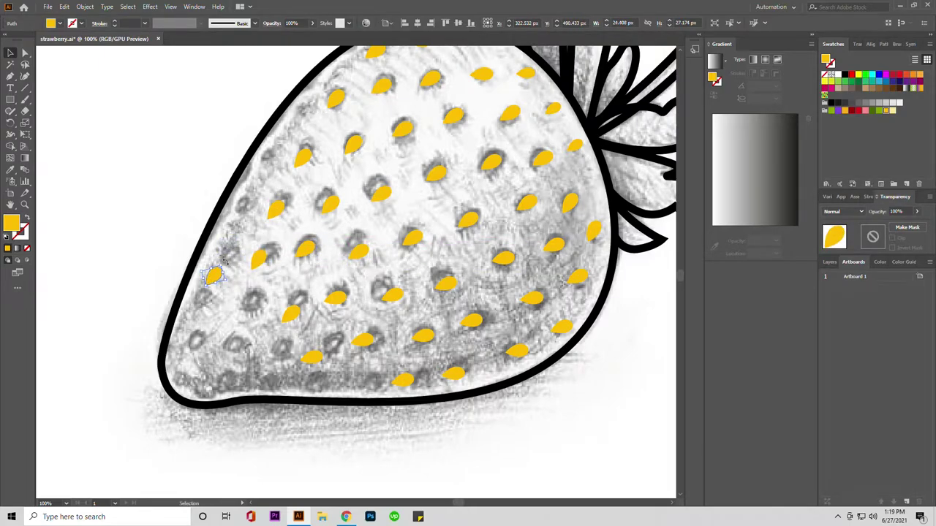
{"action": "left_click_drag", "start_coordinate": [244, 225], "coordinate": [245, 223]}
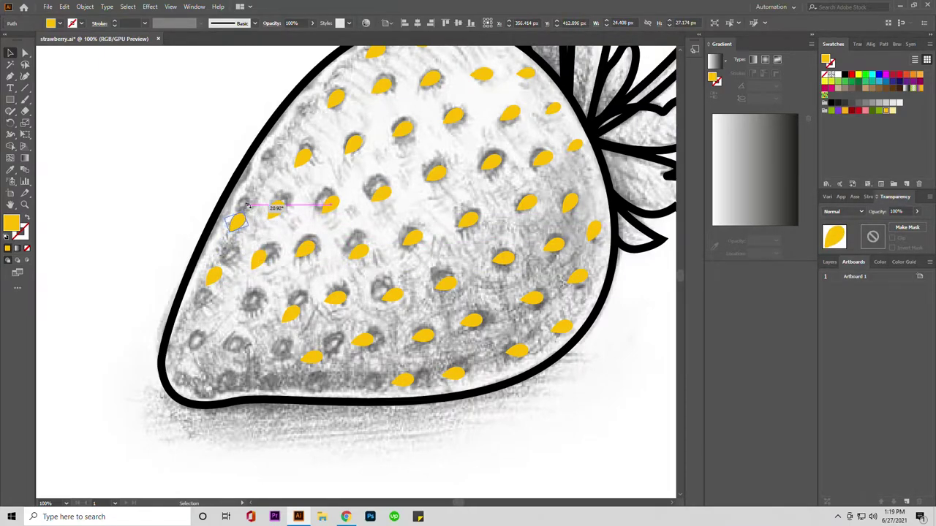
{"action": "left_click", "coordinate": [260, 191]}
Resize a seed for the bottom row and copy seeds along the lower and upper-left edge
{"action": "mouse_move", "coordinate": [262, 327]}
{"action": "left_mouse_down"}
{"action": "mouse_move", "coordinate": [241, 325]}
{"action": "mouse_move", "coordinate": [263, 359]}
{"action": "mouse_move", "coordinate": [199, 336]}
{"action": "mouse_move", "coordinate": [227, 367]}
{"action": "left_mouse_up"}
{"action": "left_click", "coordinate": [261, 364]}
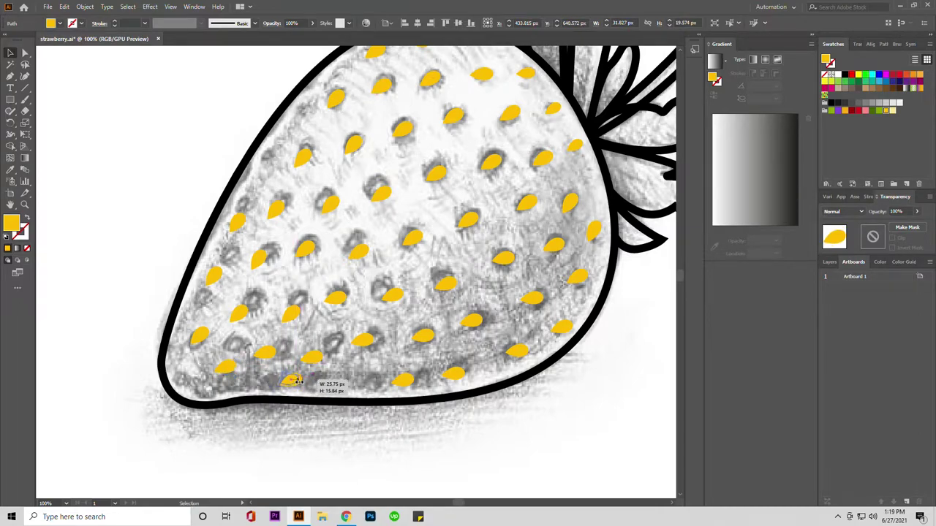
{"action": "left_click_drag", "start_coordinate": [299, 381], "coordinate": [389, 379]}
{"action": "left_click_drag", "start_coordinate": [279, 375], "coordinate": [195, 386]}
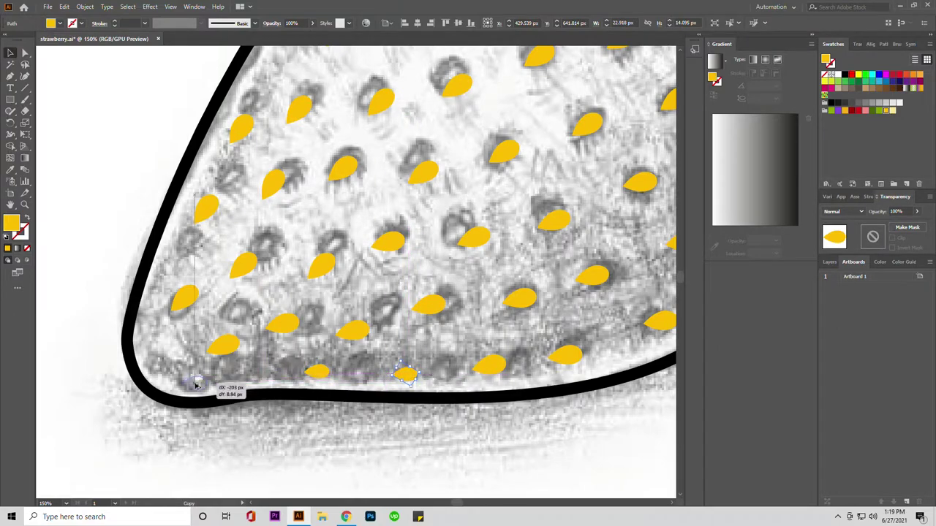
{"action": "left_click_drag", "start_coordinate": [180, 310], "coordinate": [223, 349]}
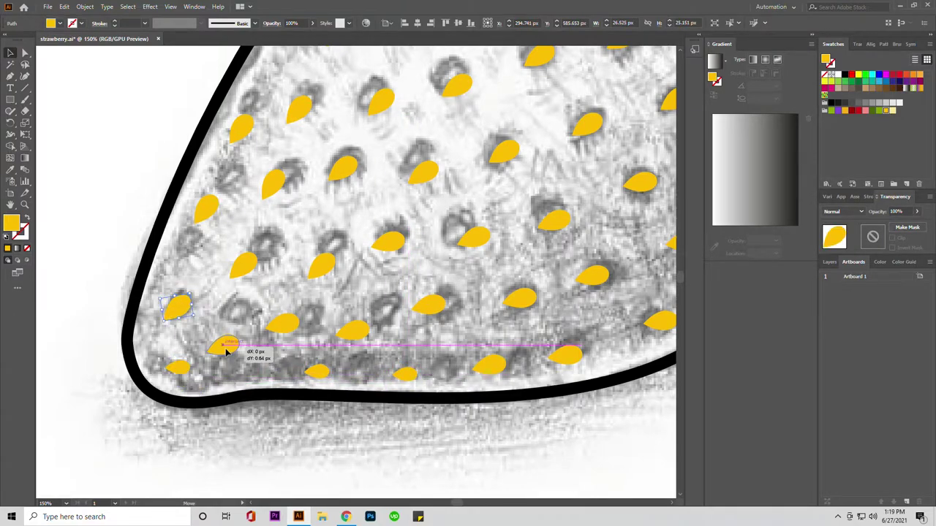
{"action": "left_click_drag", "start_coordinate": [242, 267], "coordinate": [203, 209]}
{"action": "scroll", "coordinate": [219, 309], "scroll_direction": "up", "scroll_amount": 1}
{"action": "left_click_drag", "start_coordinate": [256, 265], "coordinate": [250, 192]}
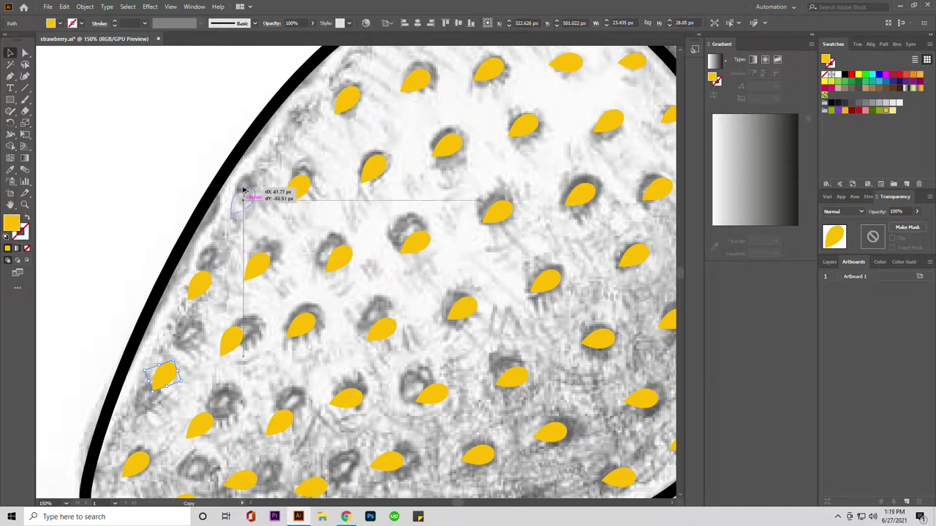
{"action": "left_click", "coordinate": [298, 119]}
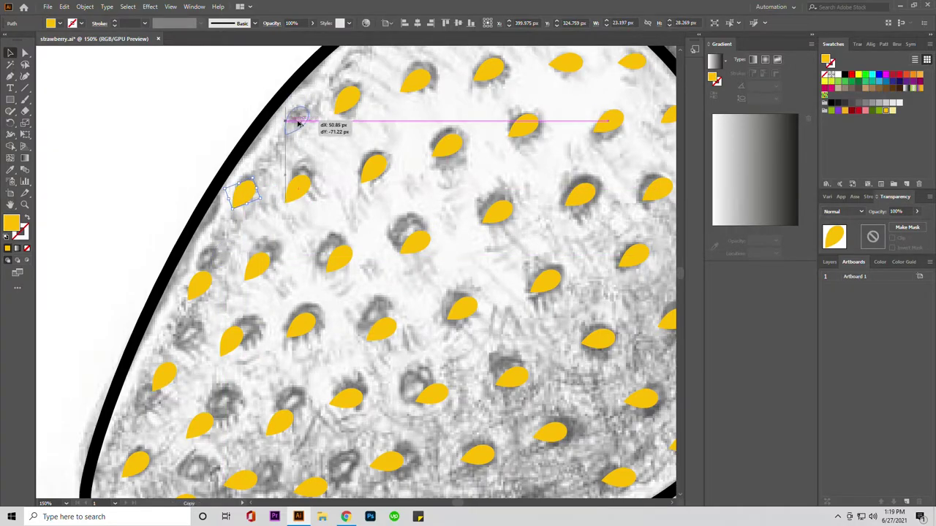
Select the seed paths across the strawberry, excluding the stem and body outline
{"action": "scroll", "coordinate": [292, 169], "scroll_direction": "down", "scroll_amount": 1}
{"action": "scroll", "coordinate": [273, 213], "scroll_direction": "down", "scroll_amount": 1}
{"action": "scroll", "coordinate": [270, 232], "scroll_direction": "down", "scroll_amount": 1}
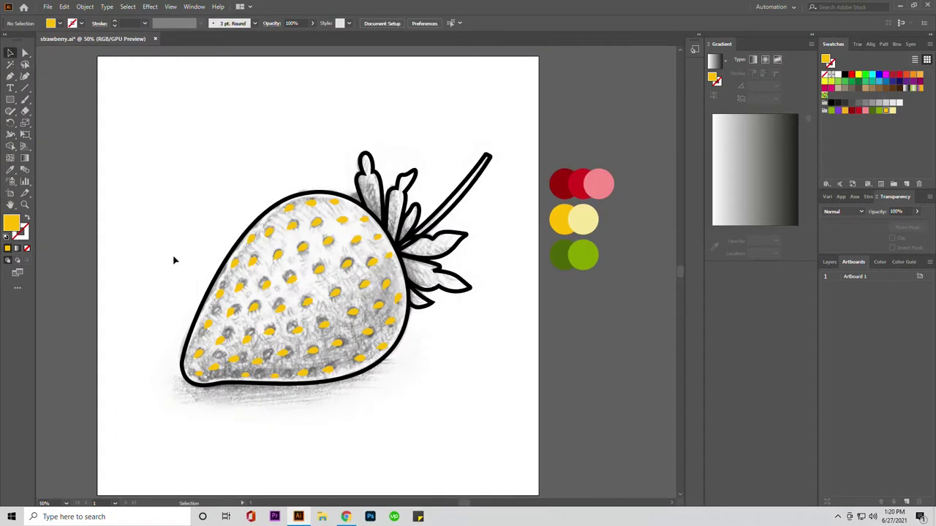
{"action": "left_click_drag", "start_coordinate": [429, 406], "coordinate": [476, 293]}
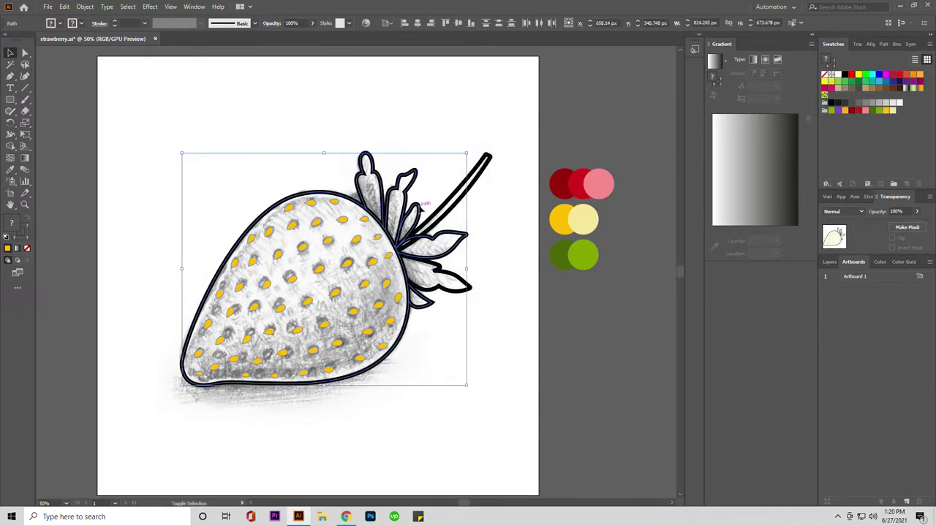
{"action": "left_click", "coordinate": [382, 178], "text": "shift"}
{"action": "left_click", "coordinate": [396, 375], "text": "shift"}
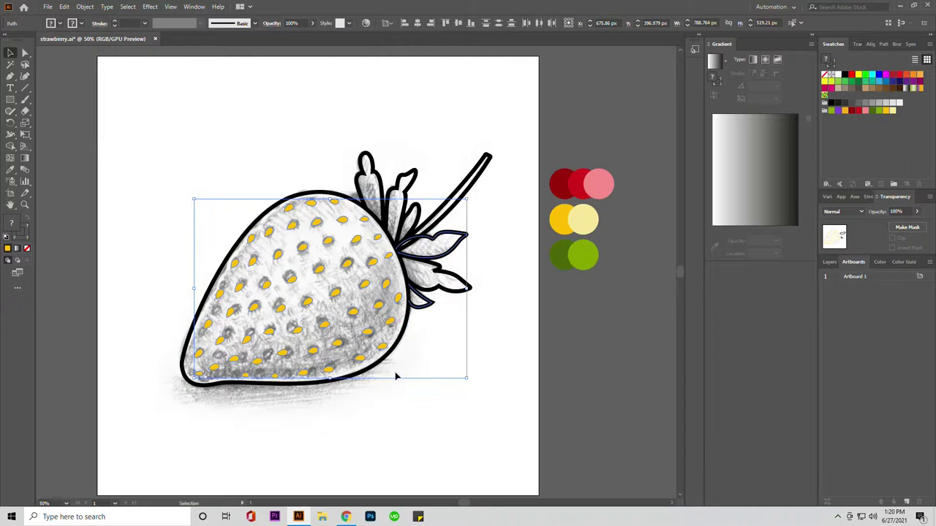
{"action": "double_click", "coordinate": [427, 299]}
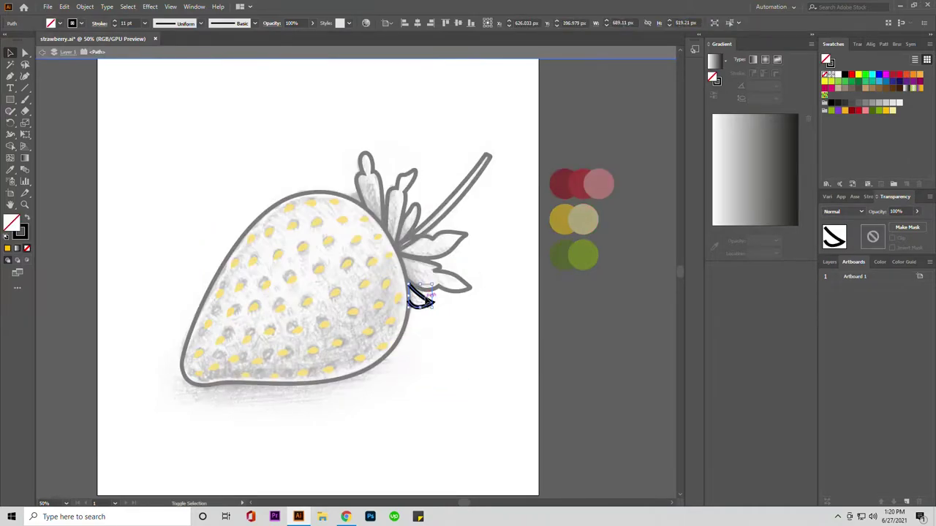
{"action": "key", "text": "Escape"}
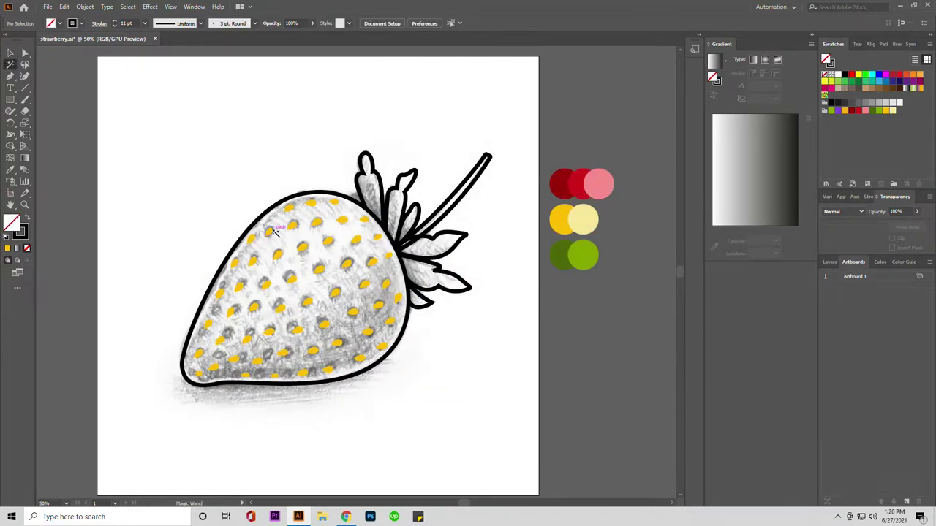
Select all the yellow seeds and group them
{"action": "left_click", "coordinate": [276, 233]}
{"action": "key", "text": "v"}
{"action": "right_click", "coordinate": [346, 248]}
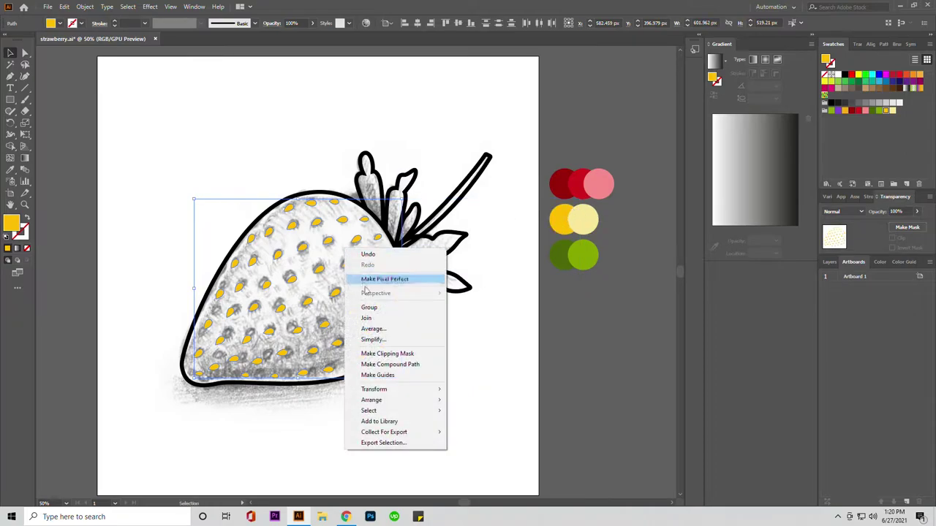
{"action": "left_click", "coordinate": [370, 307]}
{"action": "scroll", "coordinate": [510, 381], "scroll_direction": "down", "scroll_amount": 2}
{"action": "scroll", "coordinate": [421, 303], "scroll_direction": "up", "scroll_amount": 5}
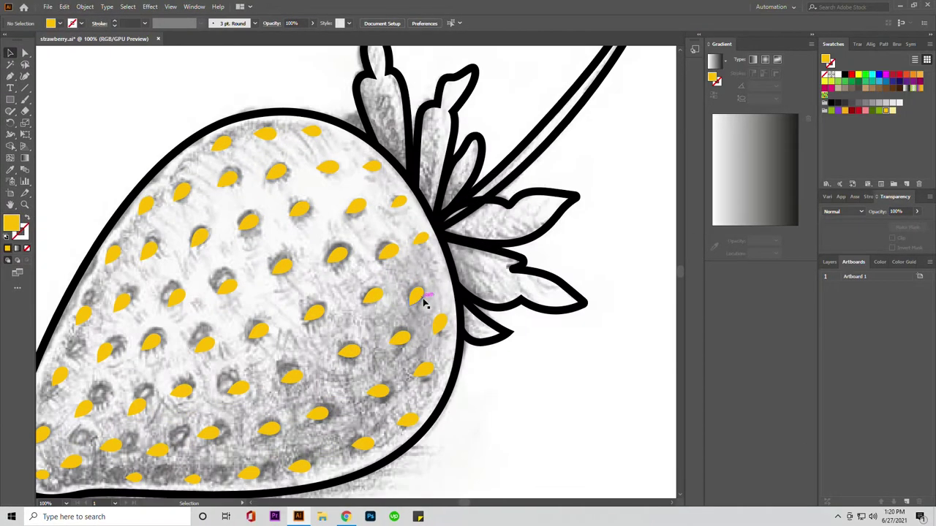
{"action": "scroll", "coordinate": [404, 307], "scroll_direction": "down", "scroll_amount": 1}
Give the seeds group a yellow-to-light-yellow gradient fill, then reverse it
{"action": "left_click", "coordinate": [715, 230]}
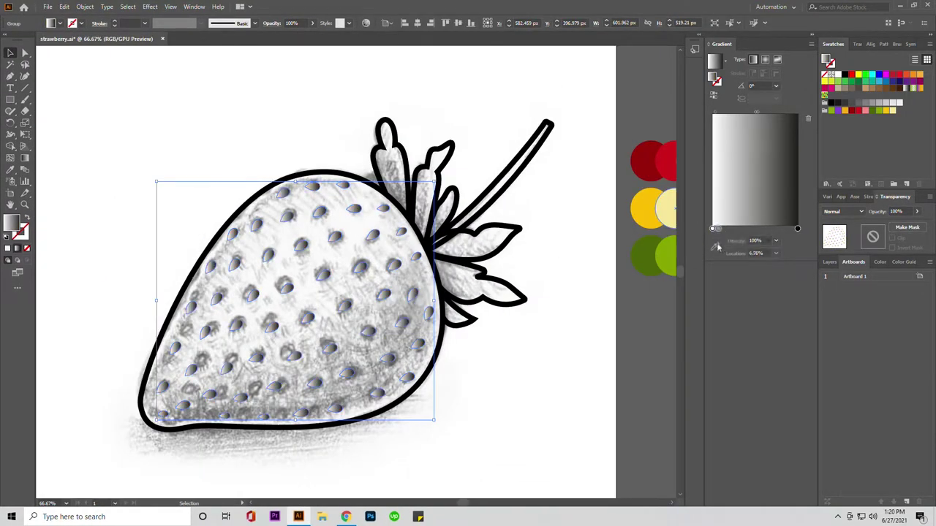
{"action": "double_click", "coordinate": [714, 229]}
{"action": "left_click", "coordinate": [749, 288]}
{"action": "double_click", "coordinate": [797, 229]}
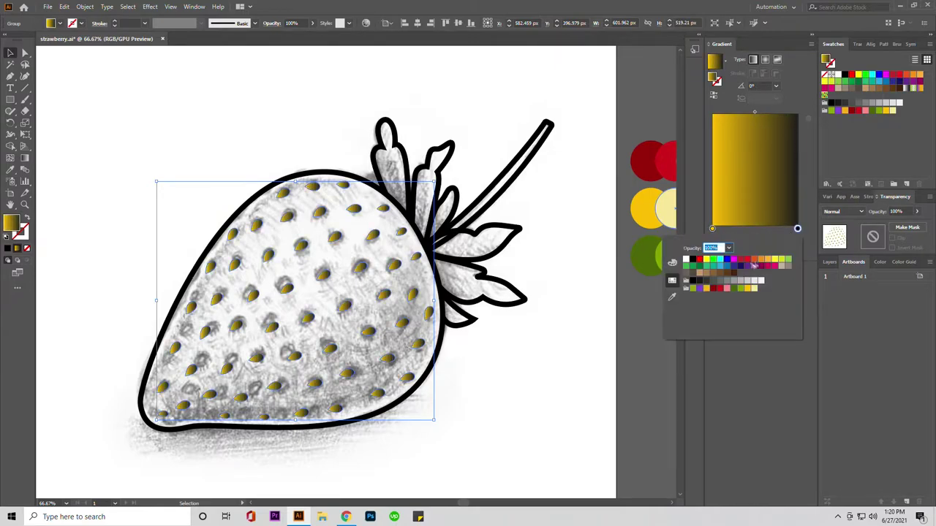
{"action": "left_click", "coordinate": [753, 289]}
{"action": "left_click", "coordinate": [714, 94]}
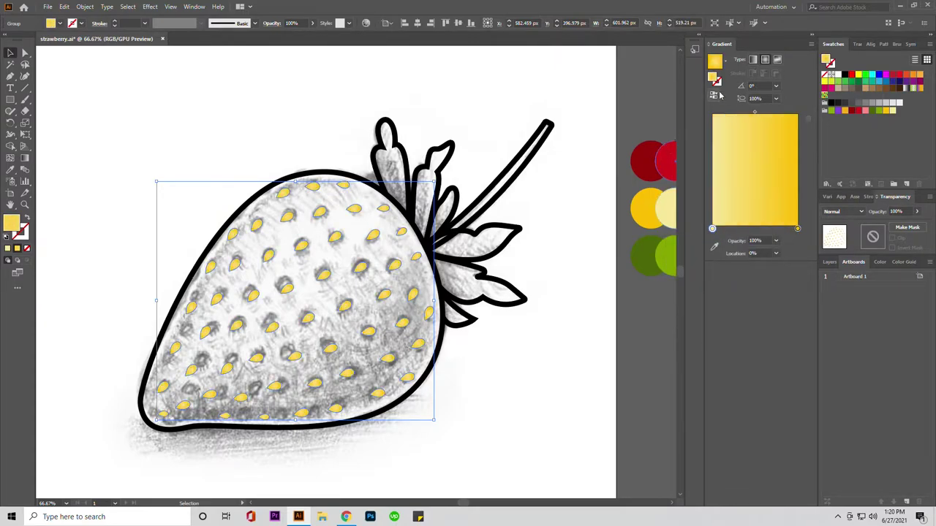
{"action": "left_click", "coordinate": [523, 285]}
{"action": "left_click", "coordinate": [438, 350]}
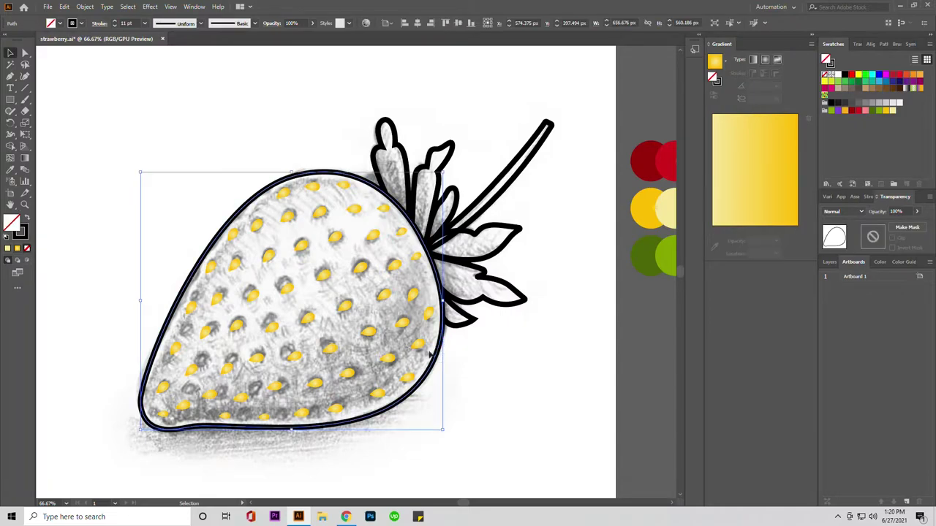
{"action": "left_click", "coordinate": [493, 364]}
Flatten the transparency of the leaves around the stem into filled shapes
{"action": "left_click_drag", "start_coordinate": [520, 261], "coordinate": [423, 247]}
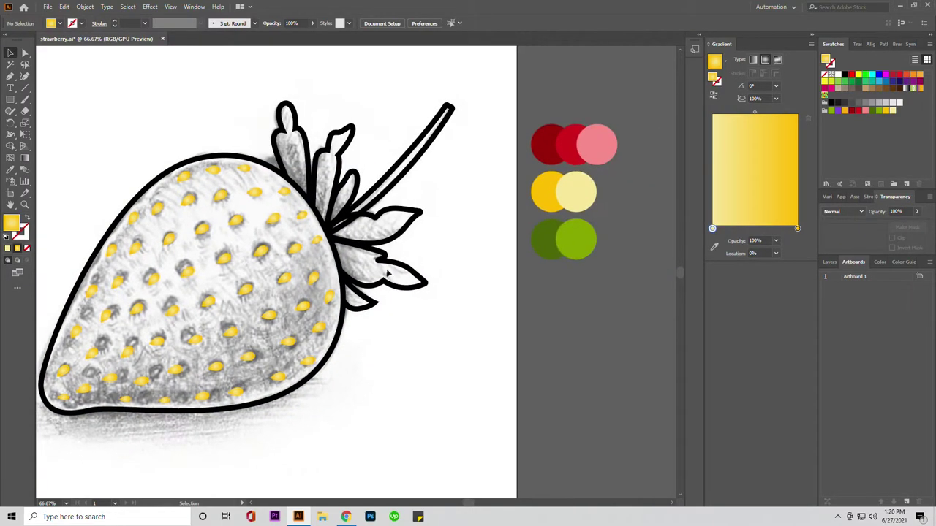
{"action": "left_click", "coordinate": [341, 202]}
{"action": "left_click", "coordinate": [441, 297]}
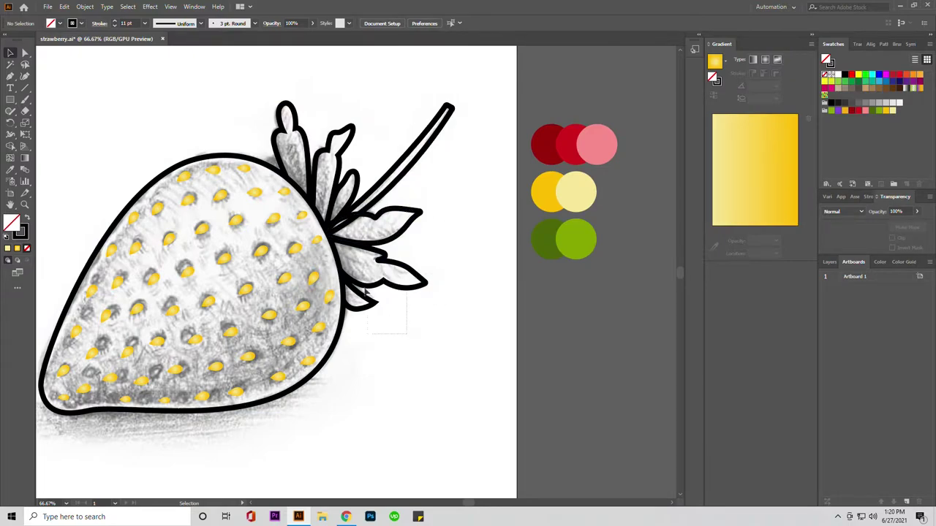
{"action": "left_click_drag", "start_coordinate": [366, 291], "coordinate": [353, 256]}
{"action": "left_click", "coordinate": [316, 146], "text": "shift"}
{"action": "left_click", "coordinate": [107, 6]}
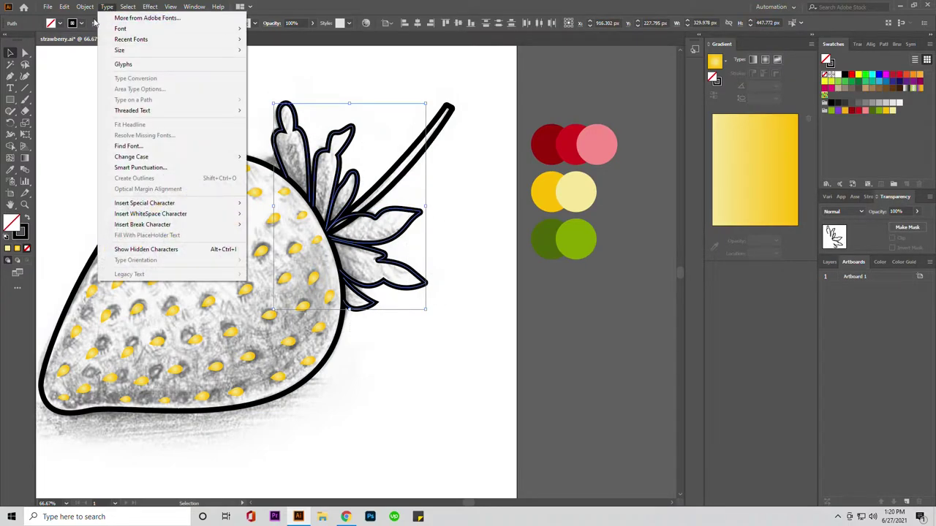
{"action": "left_click", "coordinate": [131, 182]}
{"action": "left_click", "coordinate": [488, 344]}
{"action": "left_click", "coordinate": [436, 213]}
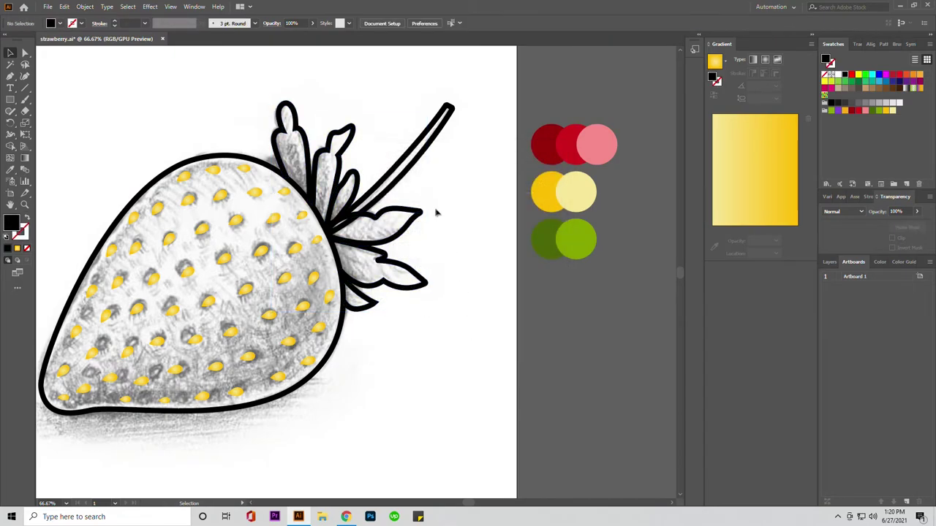
Expand the strawberry body outline and the stem from strokes into filled shapes
{"action": "left_click", "coordinate": [368, 225]}
{"action": "left_click", "coordinate": [249, 277]}
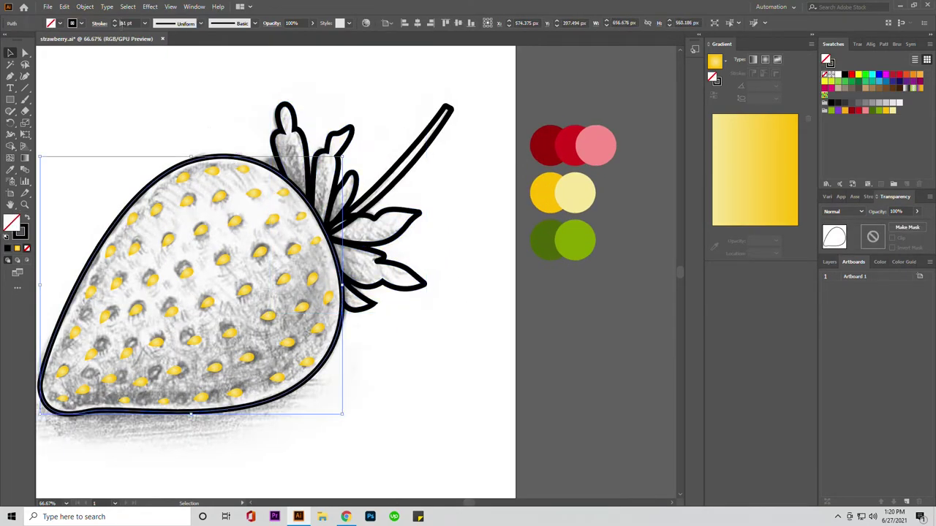
{"action": "left_click", "coordinate": [85, 6]}
{"action": "left_click", "coordinate": [101, 120]}
{"action": "left_click", "coordinate": [443, 314]}
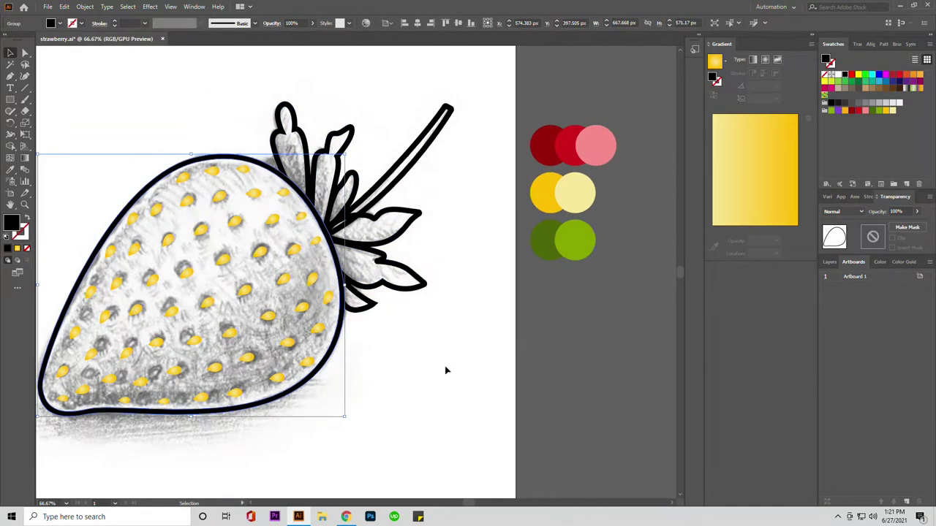
{"action": "left_click", "coordinate": [383, 210]}
{"action": "left_click", "coordinate": [85, 6]}
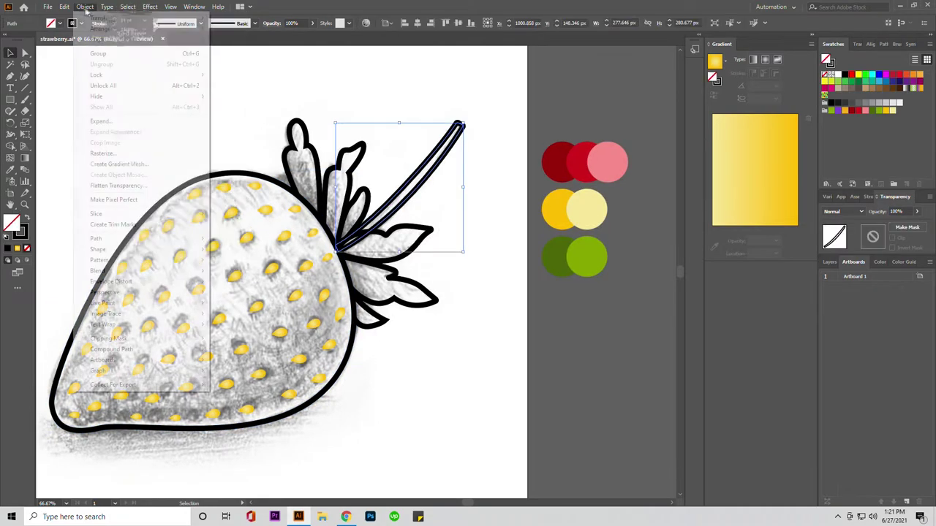
{"action": "left_click", "coordinate": [113, 120]}
{"action": "left_click", "coordinate": [453, 317]}
{"action": "left_click", "coordinate": [388, 329]}
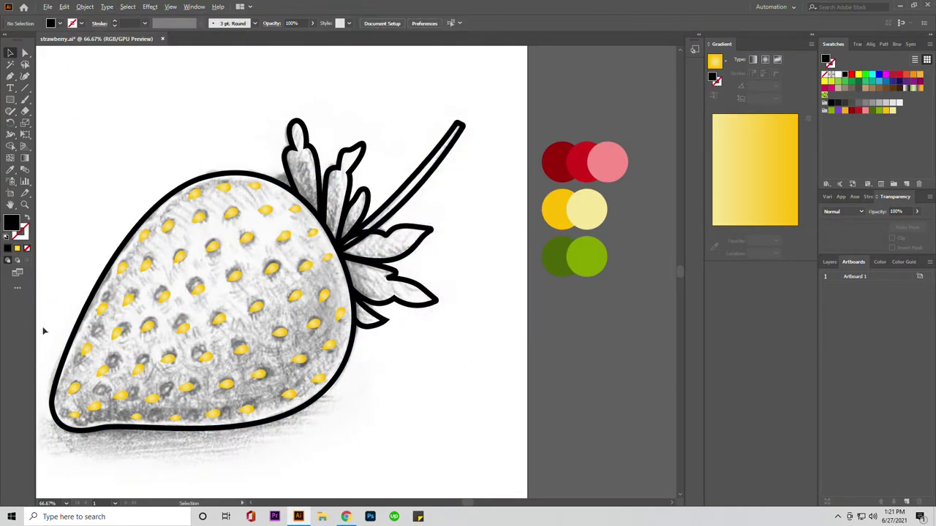
Trace a Pen path along the strawberry's top, right and bottom edges
{"action": "scroll", "coordinate": [170, 212], "scroll_direction": "up", "scroll_amount": 2}
{"action": "left_click", "coordinate": [156, 187]}
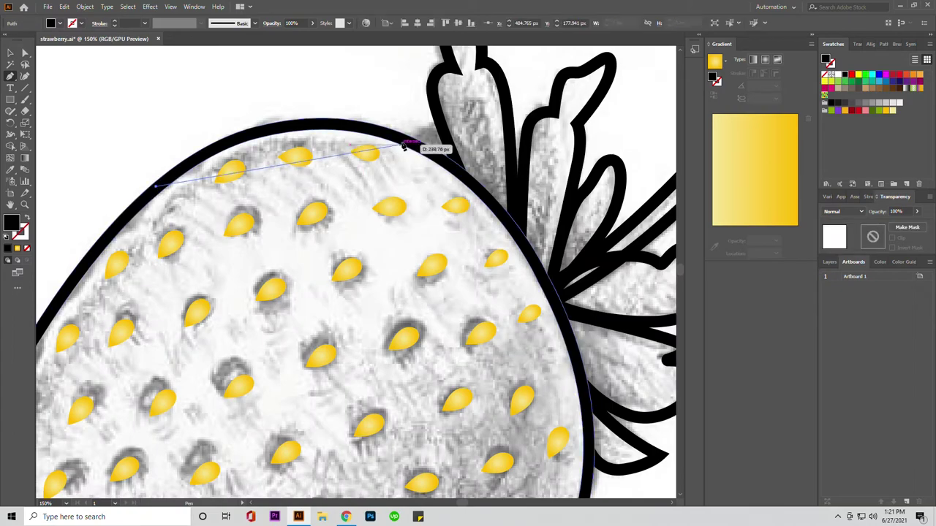
{"action": "left_click_drag", "start_coordinate": [406, 142], "coordinate": [538, 207]}
{"action": "scroll", "coordinate": [537, 207], "scroll_direction": "down", "scroll_amount": 2}
{"action": "left_click", "coordinate": [542, 281]}
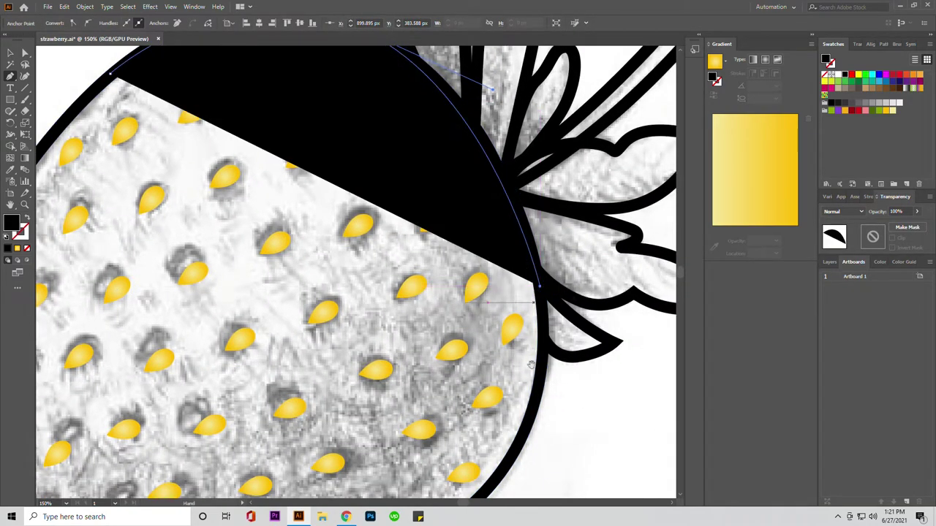
{"action": "scroll", "coordinate": [541, 282], "scroll_direction": "up", "scroll_amount": 2}
{"action": "scroll", "coordinate": [397, 429], "scroll_direction": "down", "scroll_amount": 2}
{"action": "scroll", "coordinate": [376, 373], "scroll_direction": "up", "scroll_amount": 2}
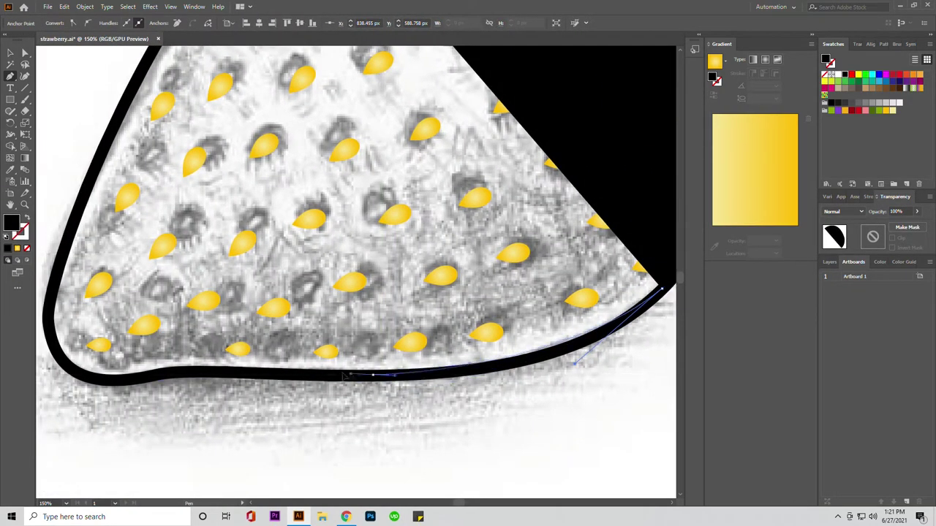
{"action": "left_click_drag", "start_coordinate": [374, 373], "coordinate": [158, 374]}
Continue the path up the left edge and close it at the top, restoring its fill
{"action": "left_click_drag", "start_coordinate": [65, 358], "coordinate": [165, 286]}
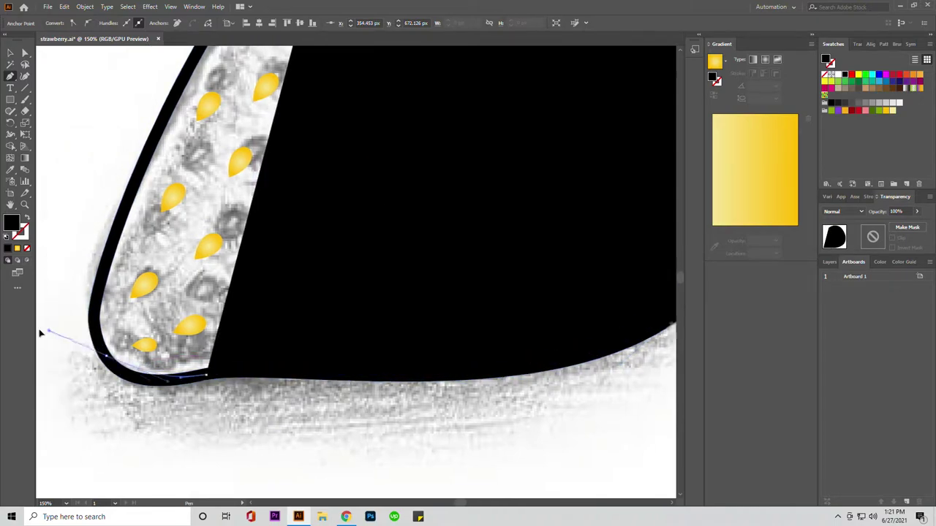
{"action": "left_click_drag", "start_coordinate": [262, 278], "coordinate": [32, 219]}
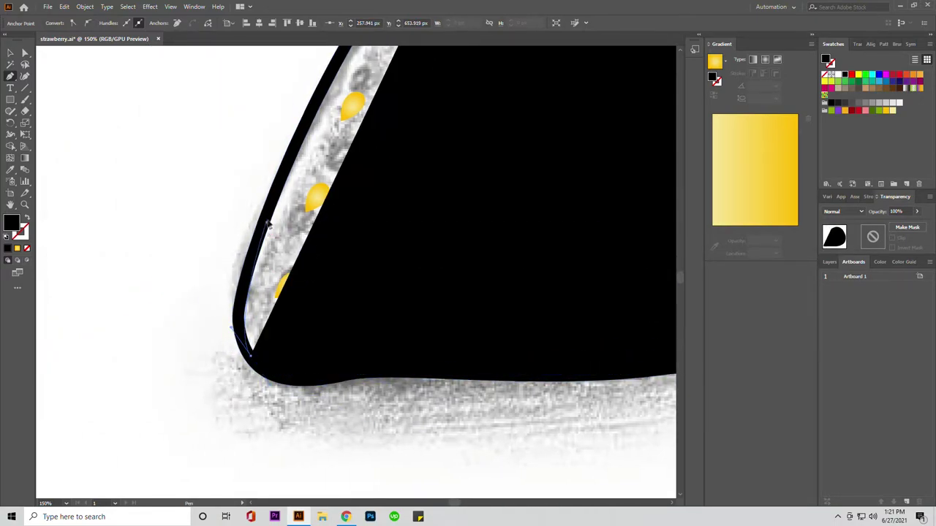
{"action": "left_click", "coordinate": [27, 217]}
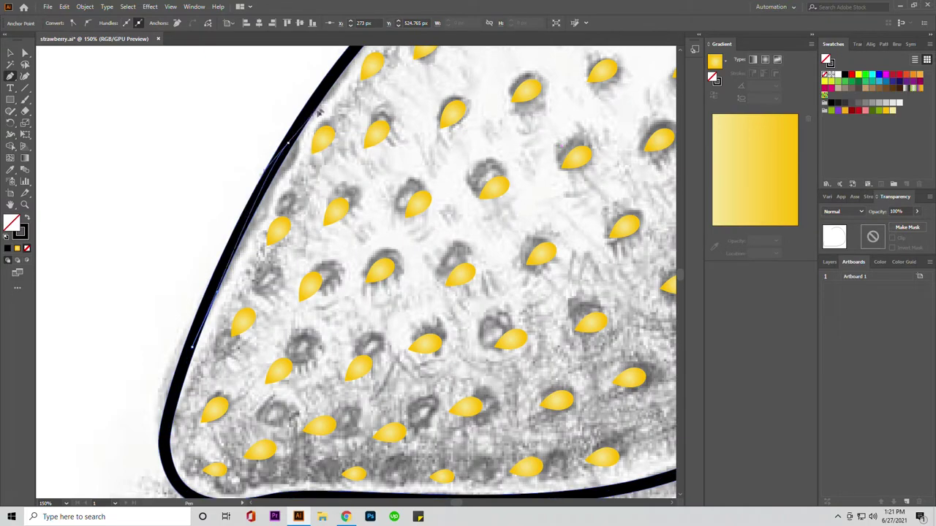
{"action": "left_click_drag", "start_coordinate": [241, 147], "coordinate": [242, 241]}
{"action": "left_click_drag", "start_coordinate": [303, 177], "coordinate": [418, 69]}
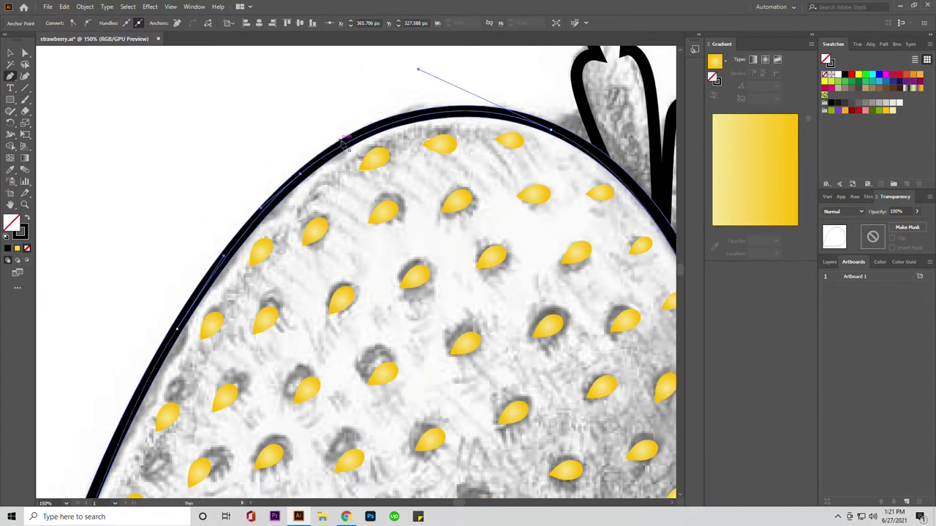
{"action": "key", "text": "shift+x"}
{"action": "key", "text": "ctrl+0"}
Fill the traced body shape dark red with the Eyedropper and reselect it
{"action": "key", "text": "i"}
{"action": "left_click", "coordinate": [522, 181]}
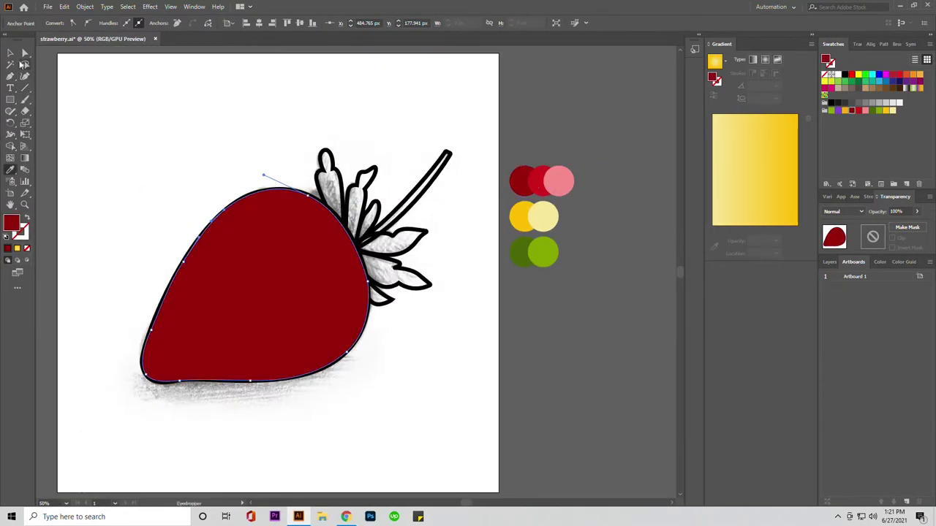
{"action": "key", "text": "v"}
{"action": "left_click", "coordinate": [251, 266]}
{"action": "left_click", "coordinate": [166, 306]}
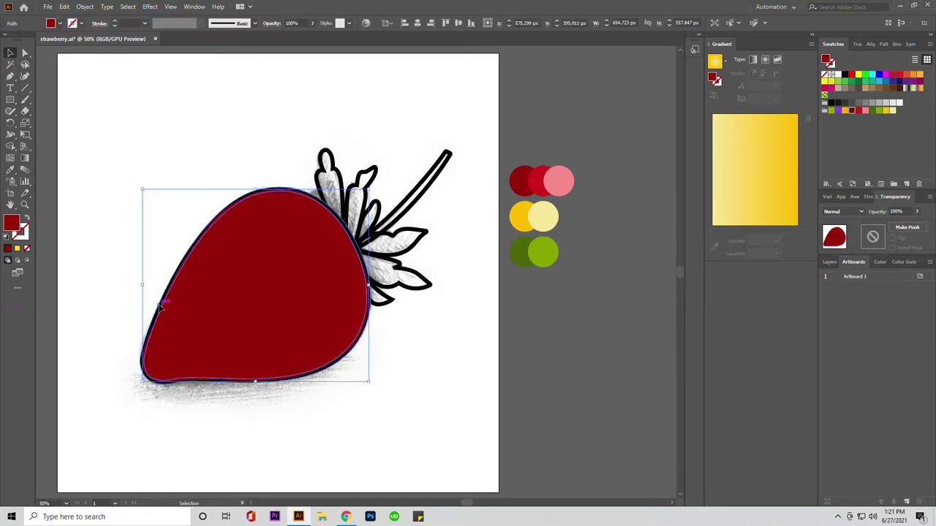
Check the red body and seeds group stacking in Outline view
{"action": "key", "text": "ctrl+y"}
{"action": "left_click", "coordinate": [237, 311]}
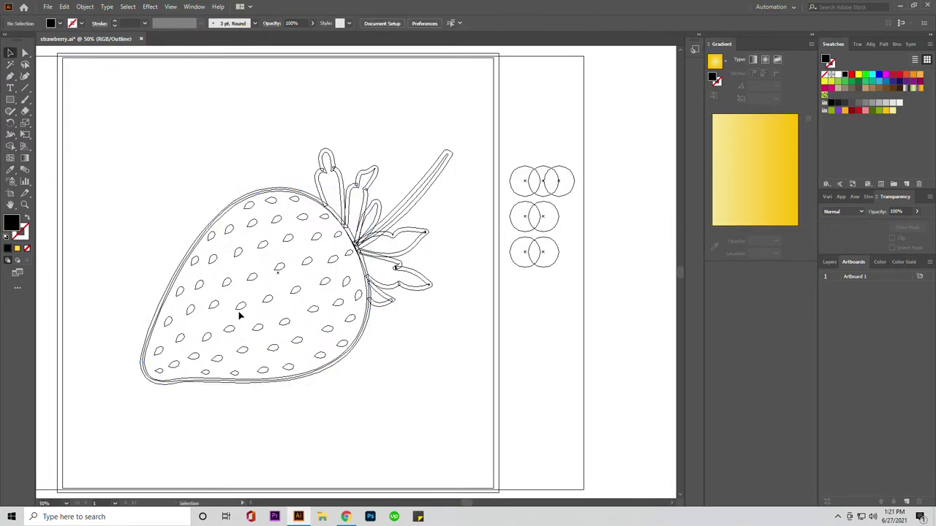
{"action": "key", "text": "ctrl+y"}
{"action": "left_click", "coordinate": [403, 388]}
{"action": "scroll", "coordinate": [404, 388], "scroll_direction": "down", "scroll_amount": 1}
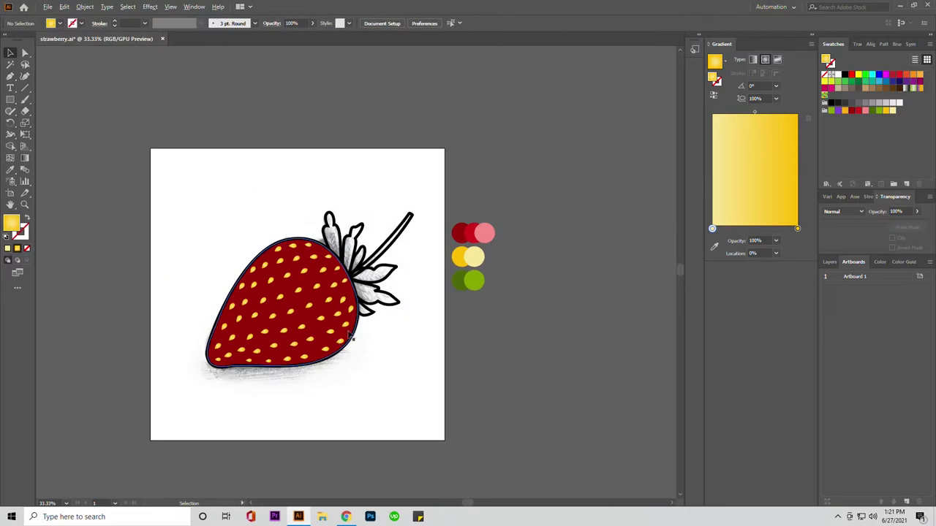
{"action": "scroll", "coordinate": [382, 300], "scroll_direction": "up", "scroll_amount": 2}
Select the seeds group and open its colour options, then reselect the red body
{"action": "left_click", "coordinate": [376, 304]}
{"action": "left_click", "coordinate": [322, 296]}
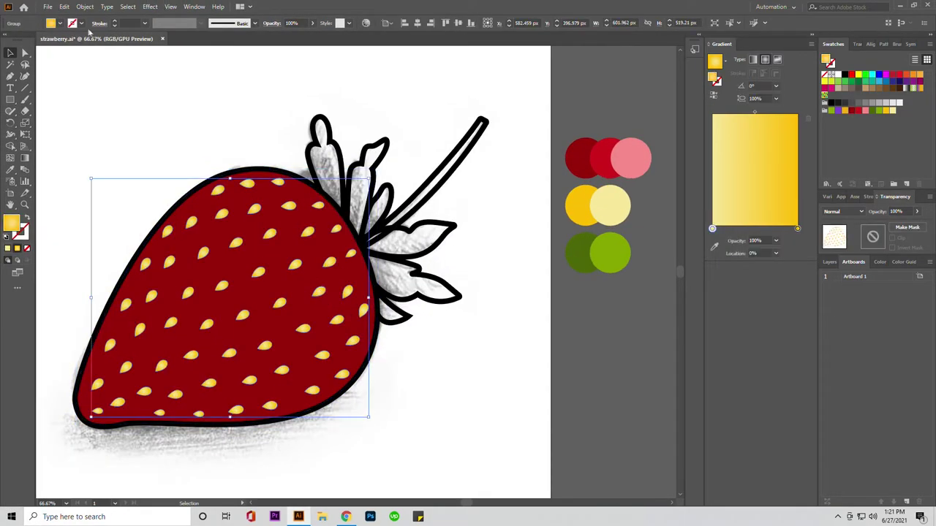
{"action": "left_click", "coordinate": [51, 23]}
{"action": "key", "text": "Escape"}
{"action": "left_click", "coordinate": [172, 94]}
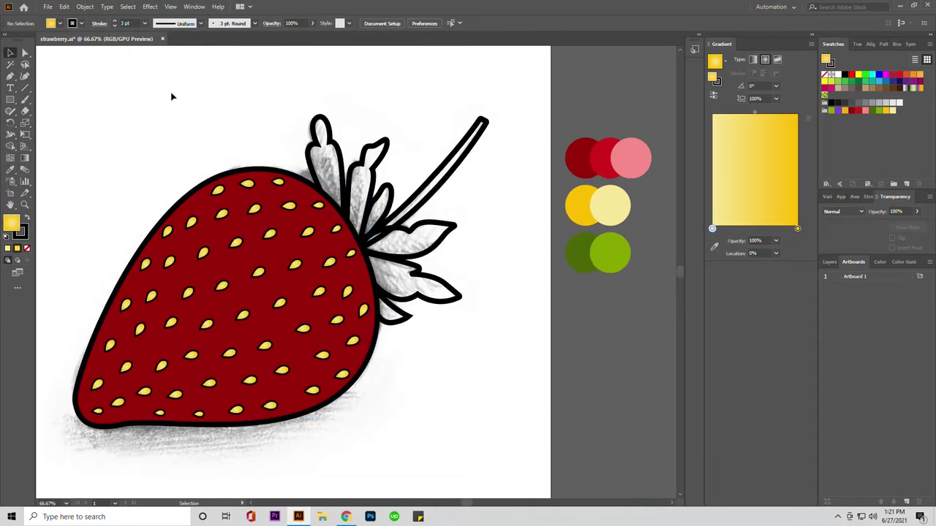
{"action": "scroll", "coordinate": [320, 253], "scroll_direction": "down", "scroll_amount": 1}
{"action": "scroll", "coordinate": [320, 253], "scroll_direction": "up", "scroll_amount": 1}
{"action": "left_click", "coordinate": [354, 267]}
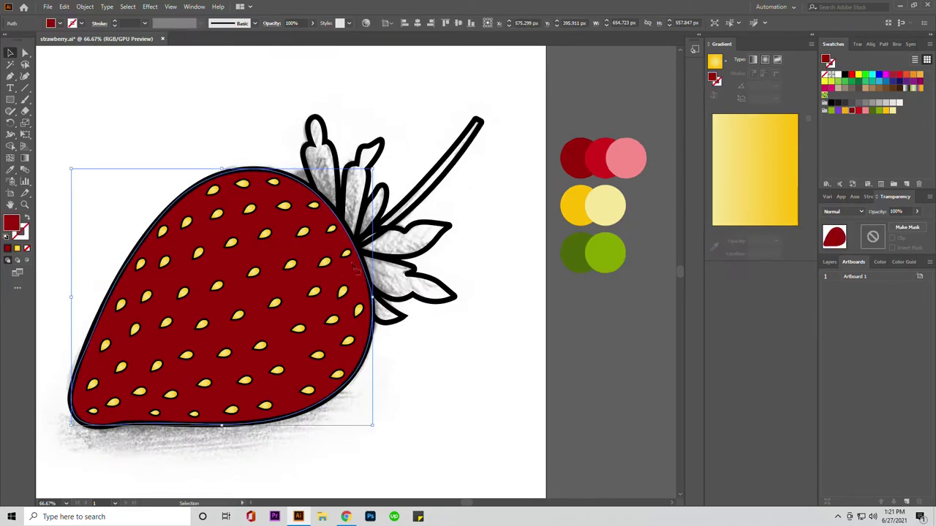
Give the strawberry body a freeform gradient with a dark red point at lower right
{"action": "left_click", "coordinate": [754, 60]}
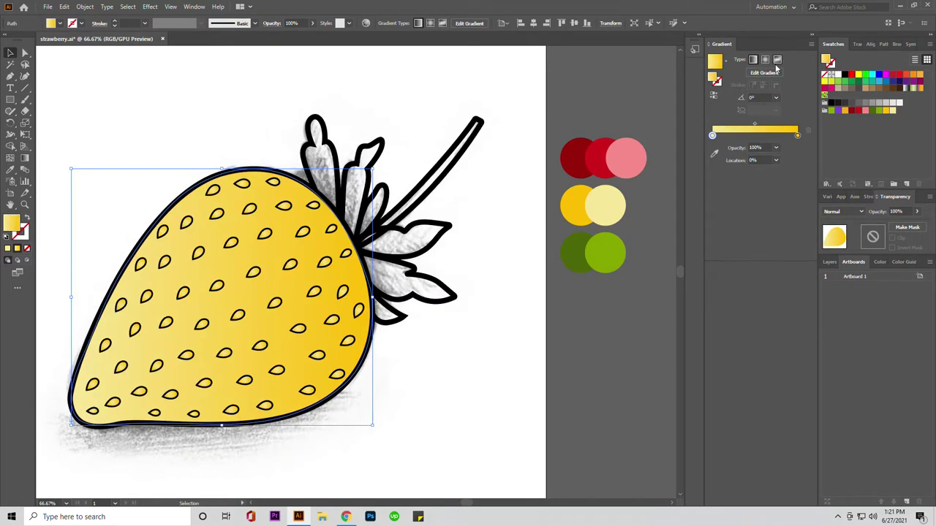
{"action": "left_click", "coordinate": [778, 59]}
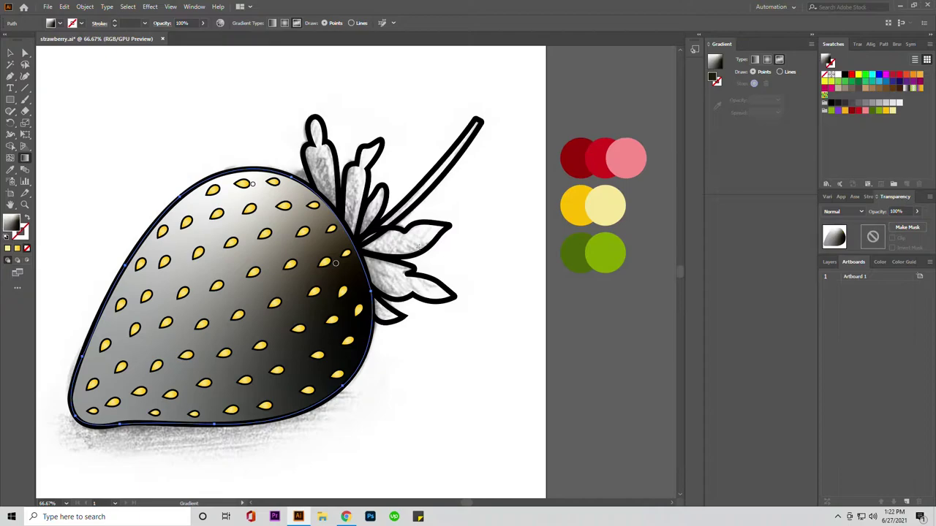
{"action": "left_click_drag", "start_coordinate": [335, 265], "coordinate": [342, 331]}
{"action": "double_click", "coordinate": [343, 333]}
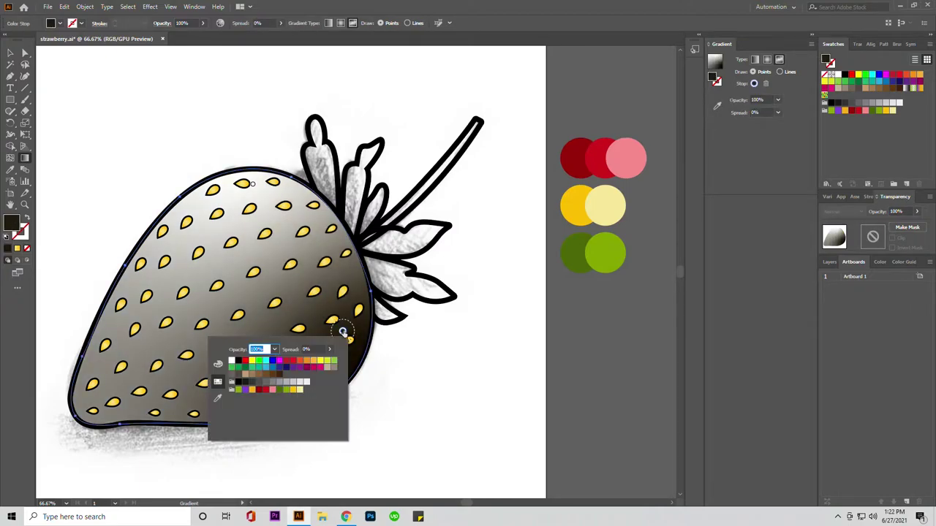
{"action": "left_click", "coordinate": [267, 389]}
{"action": "key", "text": "Escape"}
Add gradient points near the bottom and at the top, making the top point pink
{"action": "left_click", "coordinate": [243, 402]}
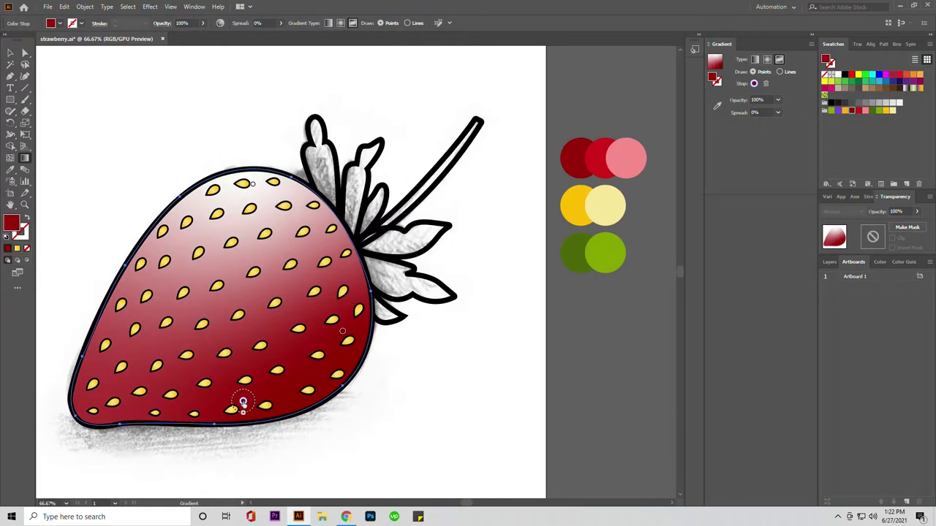
{"action": "left_click_drag", "start_coordinate": [320, 388], "coordinate": [310, 387]}
{"action": "left_click", "coordinate": [278, 188]}
{"action": "double_click", "coordinate": [279, 188]}
{"action": "left_click", "coordinate": [209, 248]}
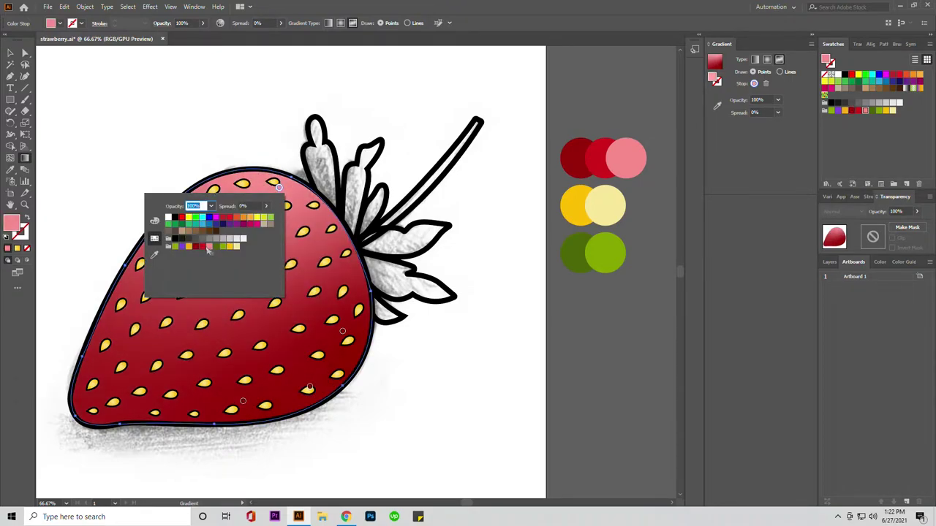
{"action": "key", "text": "Escape"}
Add an upper-left gradient point and set it to a red swatch
{"action": "left_click", "coordinate": [179, 239]}
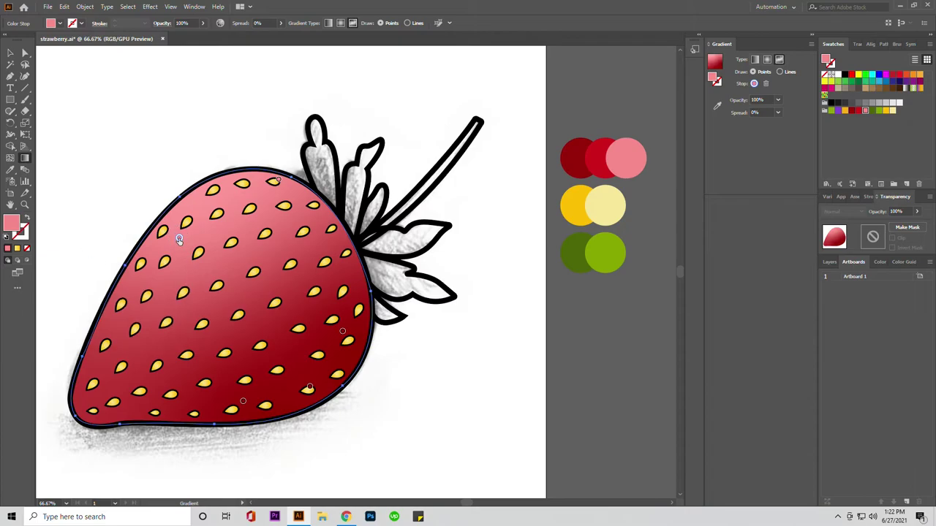
{"action": "double_click", "coordinate": [179, 239]}
{"action": "left_click", "coordinate": [104, 297]}
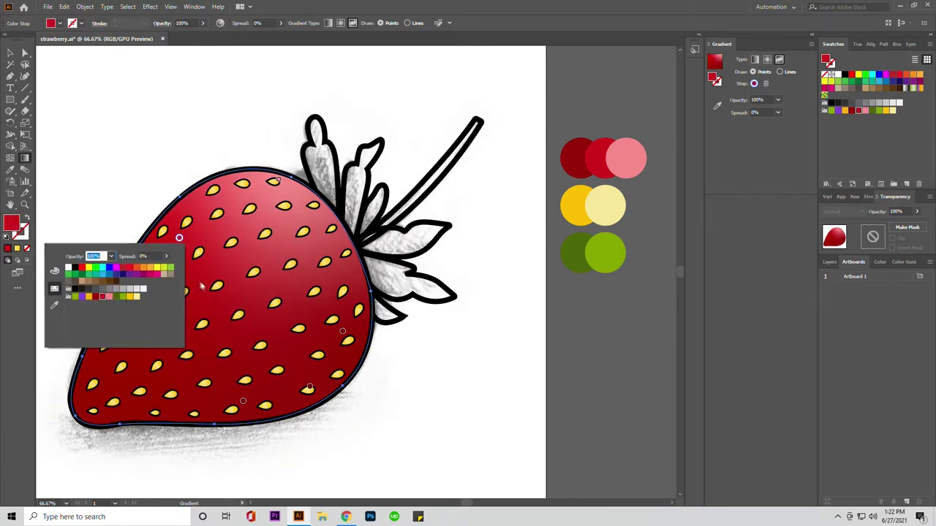
{"action": "key", "text": "Escape"}
Add colour points at the left edge, bottom and bottom-left, then reposition points
{"action": "left_click", "coordinate": [105, 324]}
{"action": "left_click", "coordinate": [244, 403]}
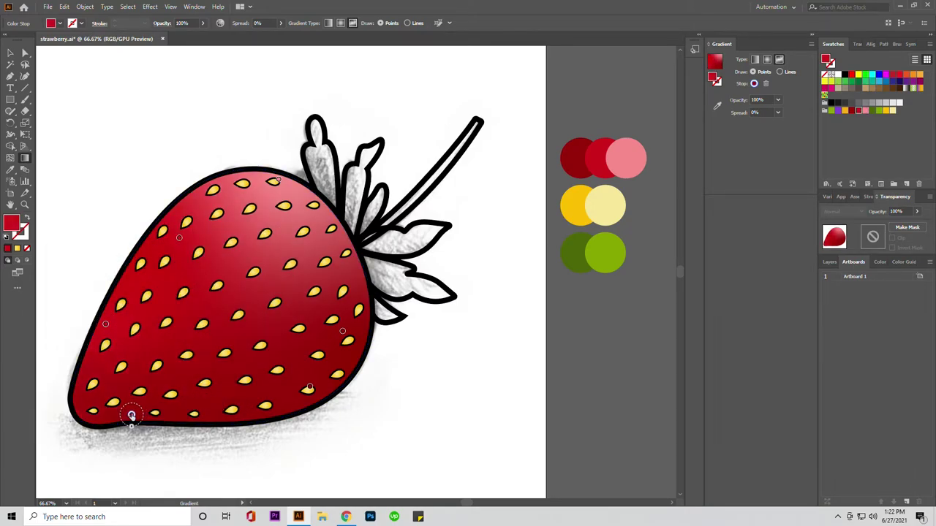
{"action": "left_click", "coordinate": [138, 414]}
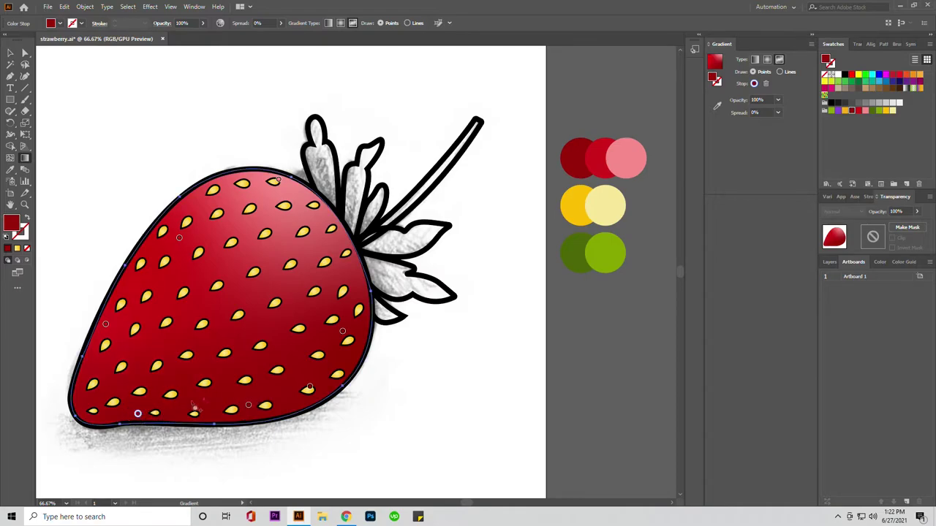
{"action": "left_click_drag", "start_coordinate": [179, 239], "coordinate": [223, 328]}
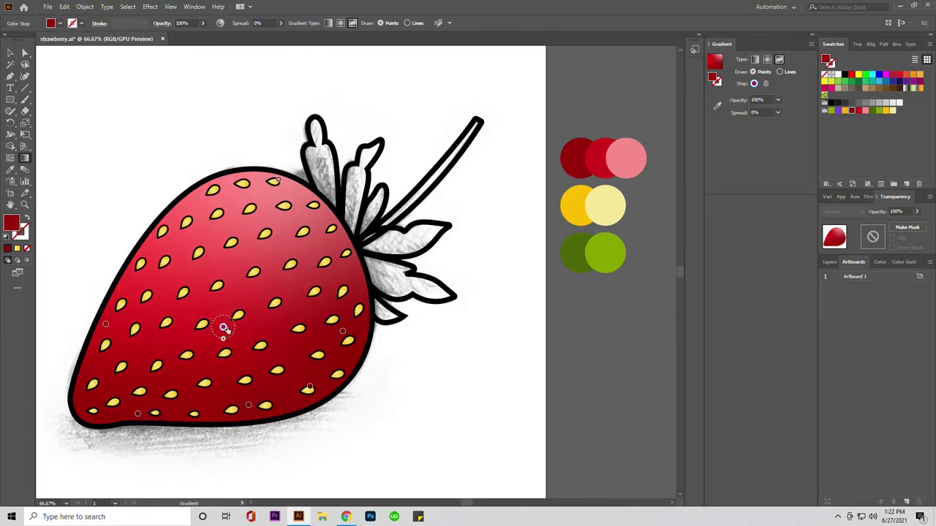
{"action": "left_click_drag", "start_coordinate": [155, 269], "coordinate": [174, 255]}
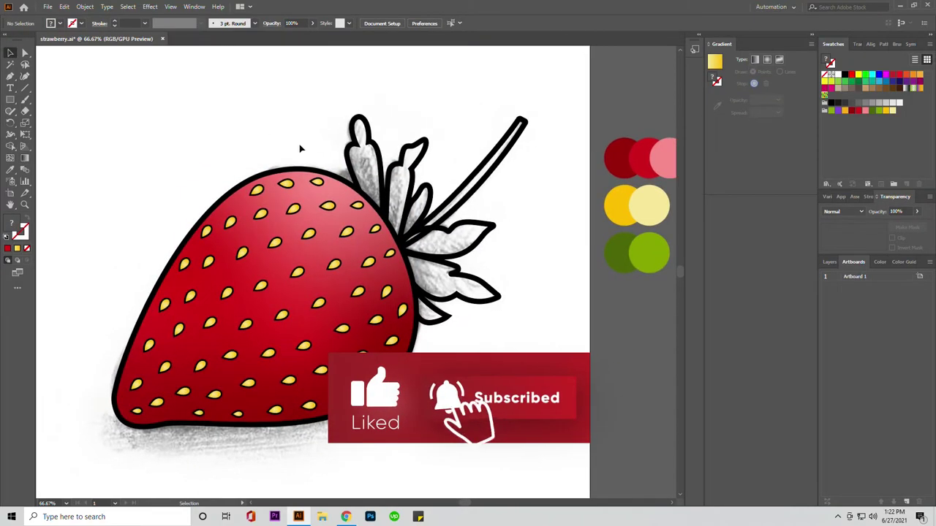
Select the strawberry body, dismiss its context menu, then select the leaf and stem group
{"action": "left_click", "coordinate": [308, 414]}
{"action": "right_click", "coordinate": [282, 291]}
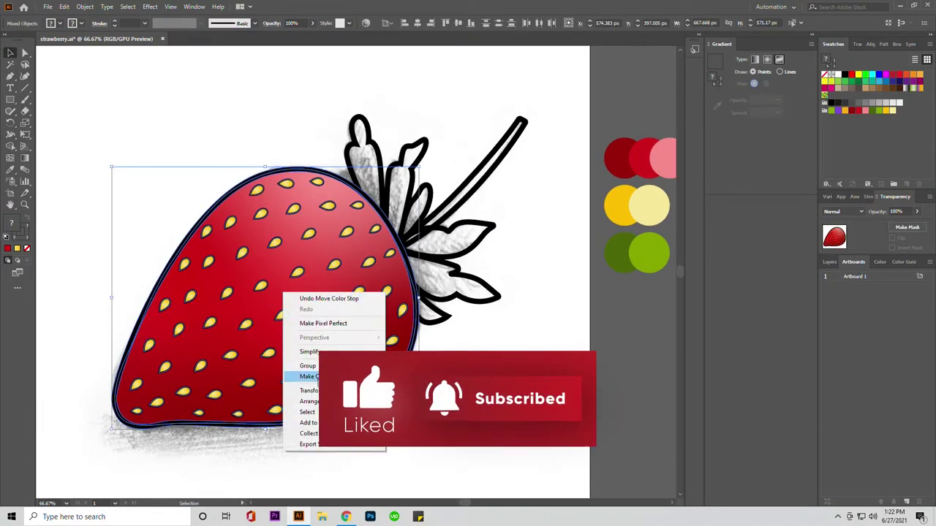
{"action": "left_click", "coordinate": [307, 371]}
{"action": "left_click", "coordinate": [465, 335]}
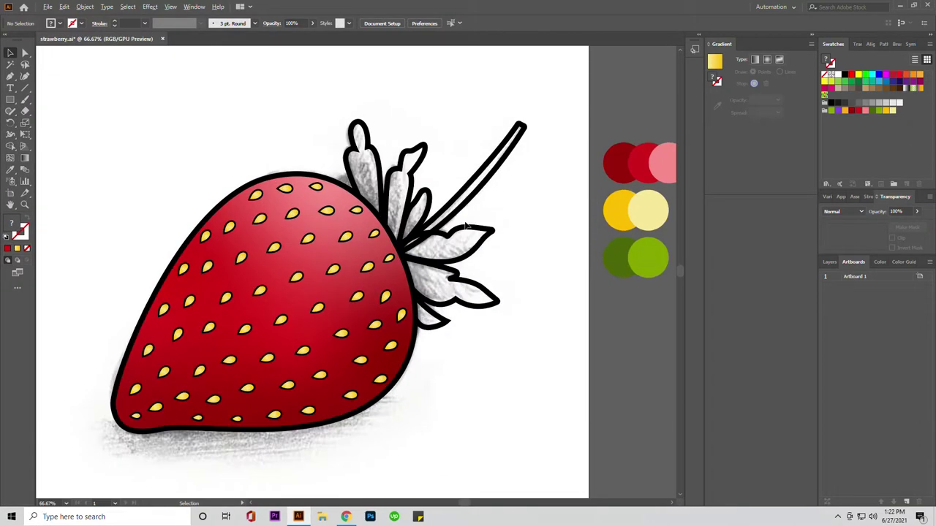
{"action": "left_click", "coordinate": [455, 235]}
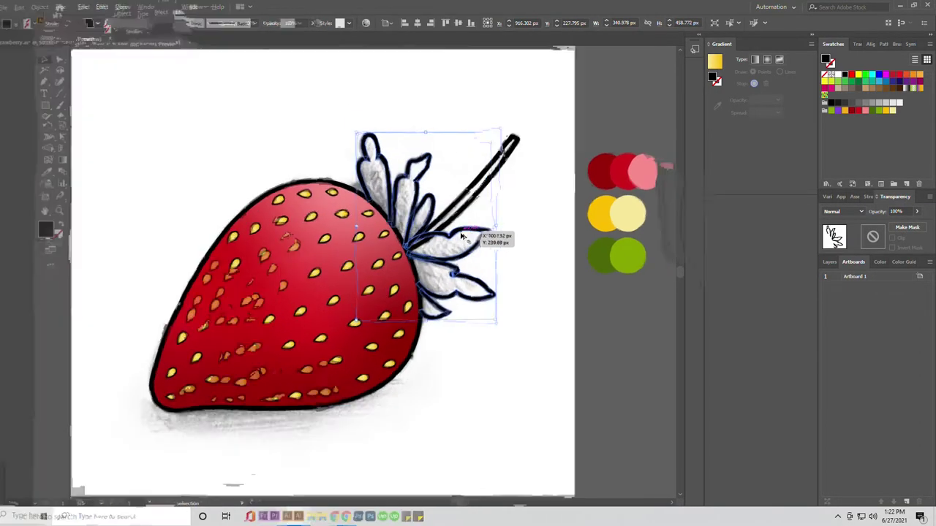
Trace the tall upper-left leaf as a closed Pen path
{"action": "key", "text": "ctrl+1"}
{"action": "left_click", "coordinate": [882, 44]}
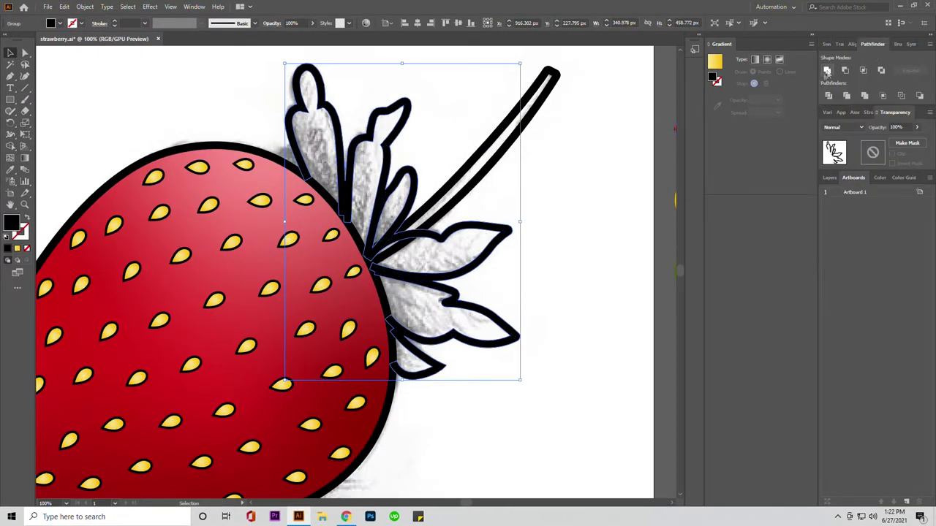
{"action": "key", "text": "ctrl+shift+a"}
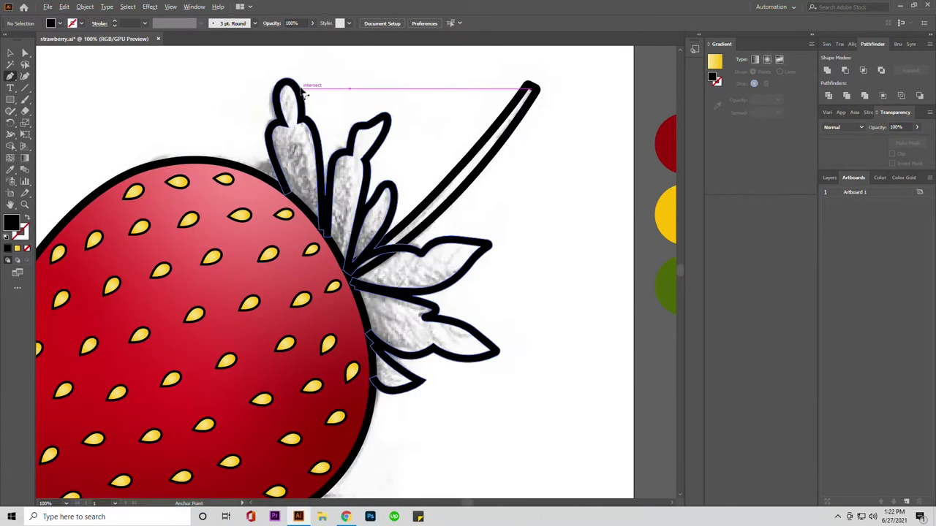
{"action": "scroll", "coordinate": [285, 103], "scroll_direction": "up", "scroll_amount": 2}
{"action": "left_click", "coordinate": [287, 76]}
{"action": "left_click", "coordinate": [278, 136]}
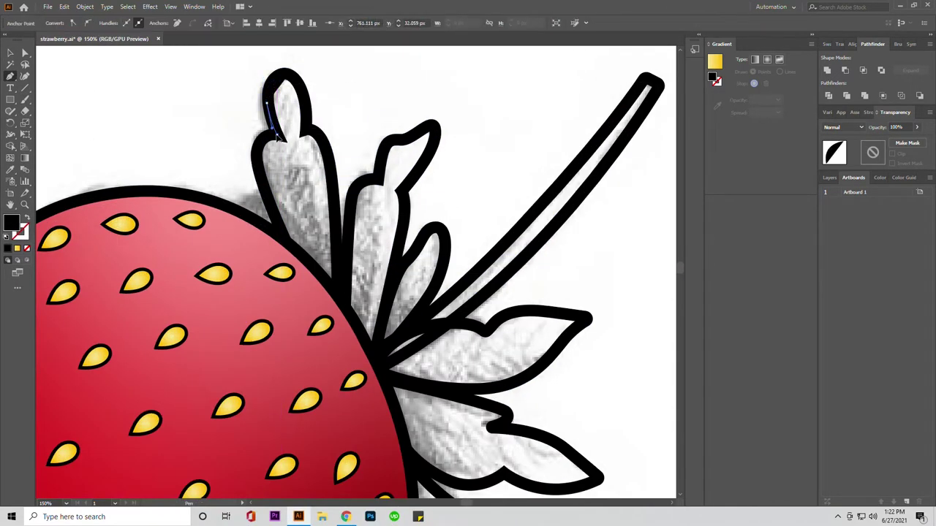
{"action": "left_click", "coordinate": [285, 241]}
{"action": "left_click", "coordinate": [342, 296]}
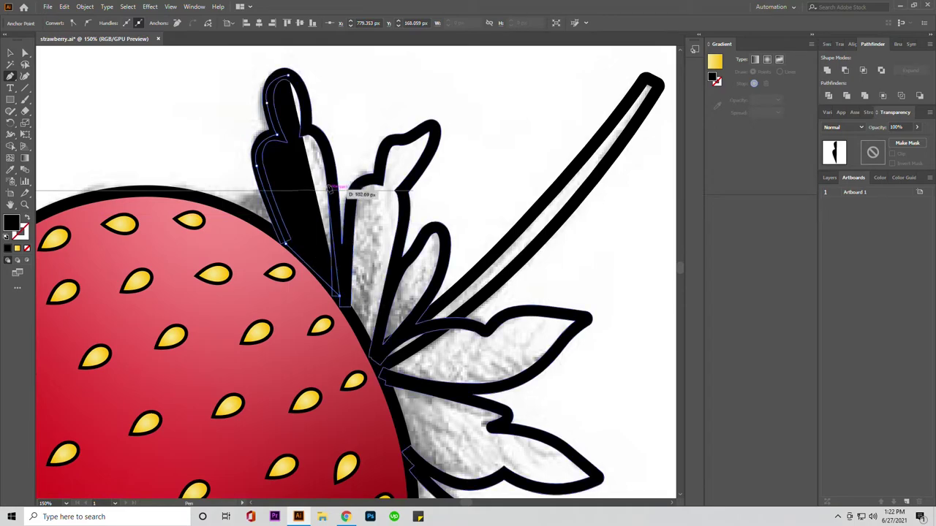
{"action": "left_click", "coordinate": [341, 190]}
{"action": "left_click_drag", "start_coordinate": [331, 157], "coordinate": [307, 136]}
{"action": "left_click", "coordinate": [287, 75]}
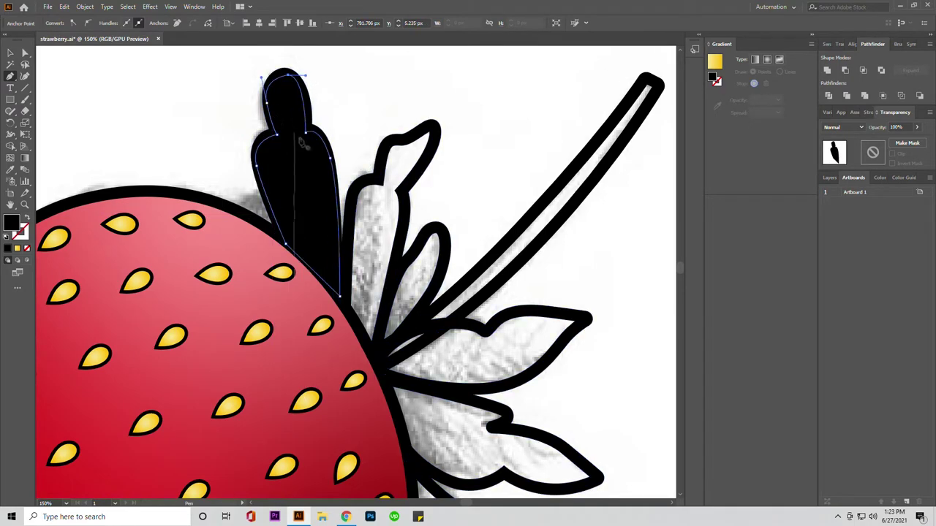
Eyedrop the green swatch and fill the leaf with a dark-to-light green linear gradient
{"action": "key", "text": "i"}
{"action": "key", "text": "ctrl+minus"}
{"action": "key", "text": "ctrl+minus"}
{"action": "key", "text": "ctrl+minus"}
{"action": "left_click", "coordinate": [436, 233]}
{"action": "left_click", "coordinate": [755, 59]}
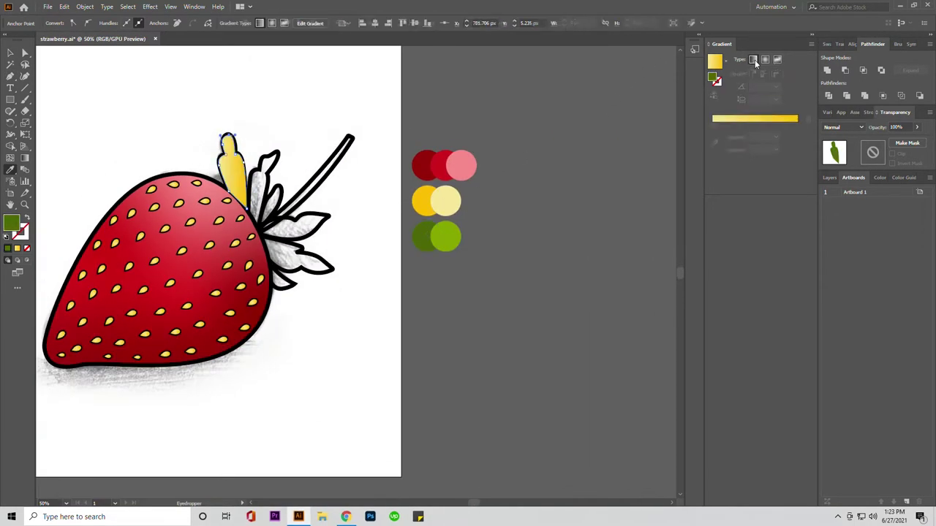
{"action": "double_click", "coordinate": [712, 228]}
{"action": "left_click", "coordinate": [736, 289]}
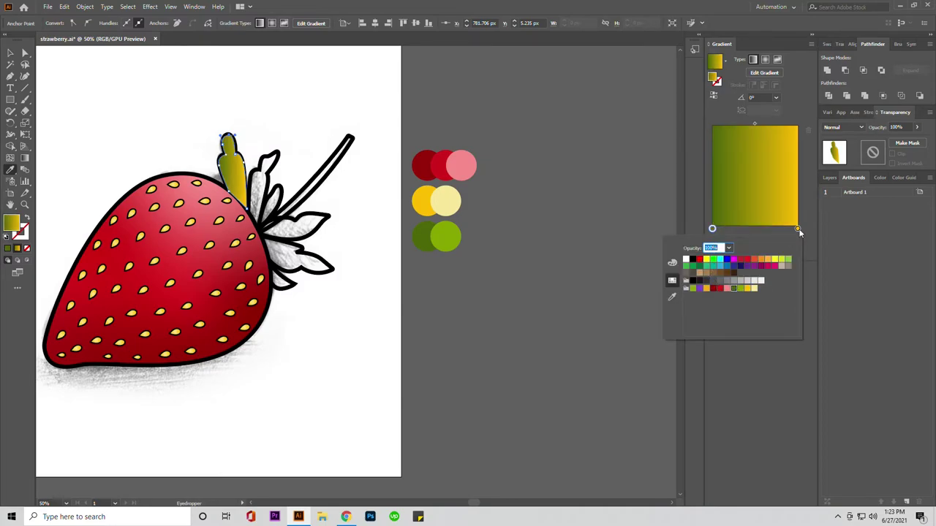
{"action": "double_click", "coordinate": [797, 228]}
{"action": "left_click", "coordinate": [742, 285]}
{"action": "key", "text": "Escape"}
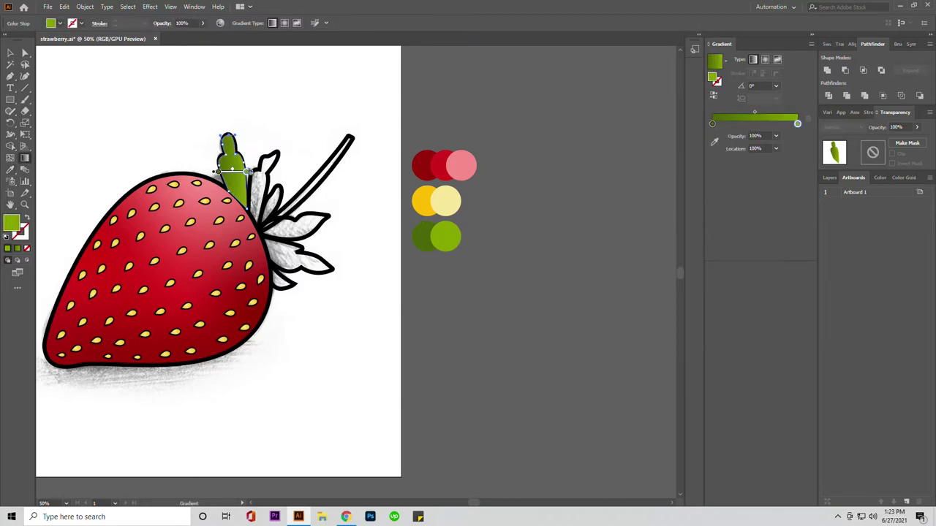
{"action": "key", "text": "ctrl+plus"}
{"action": "key", "text": "ctrl+plus"}
Trace the second leaf as a closed shape from base to tip
{"action": "key", "text": "g"}
{"action": "left_click", "coordinate": [11, 52]}
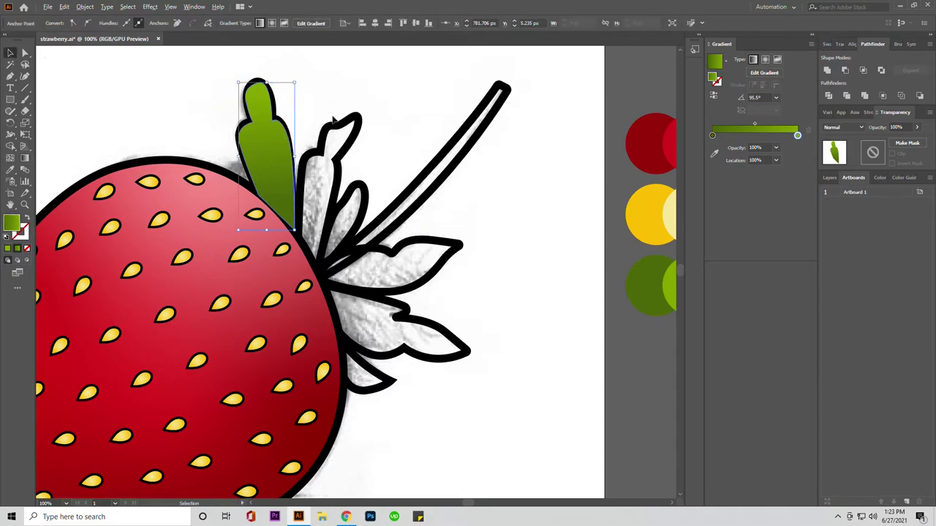
{"action": "key", "text": "ctrl+plus"}
{"action": "left_click", "coordinate": [280, 298]}
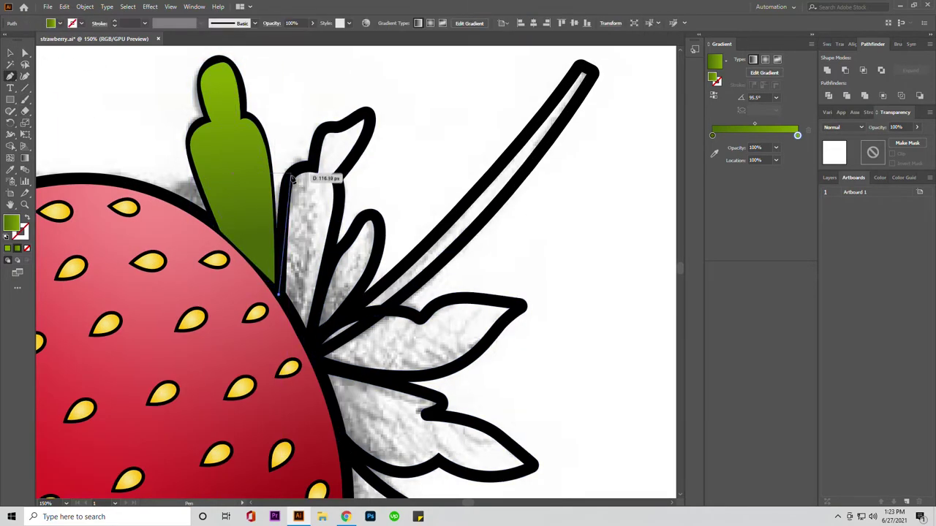
{"action": "left_click", "coordinate": [322, 175]}
{"action": "left_click", "coordinate": [329, 126]}
{"action": "left_click", "coordinate": [365, 115]}
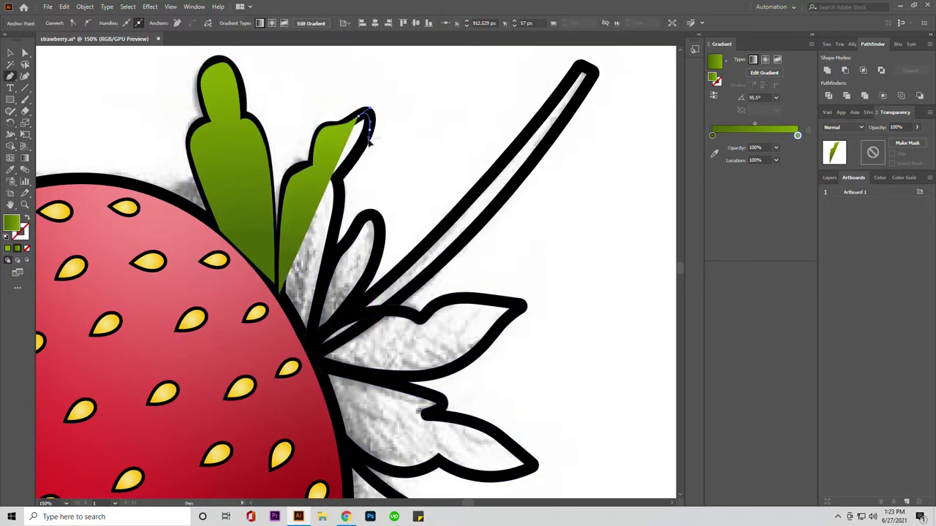
{"action": "left_click", "coordinate": [338, 178]}
{"action": "left_click", "coordinate": [344, 204]}
{"action": "left_click", "coordinate": [317, 337]}
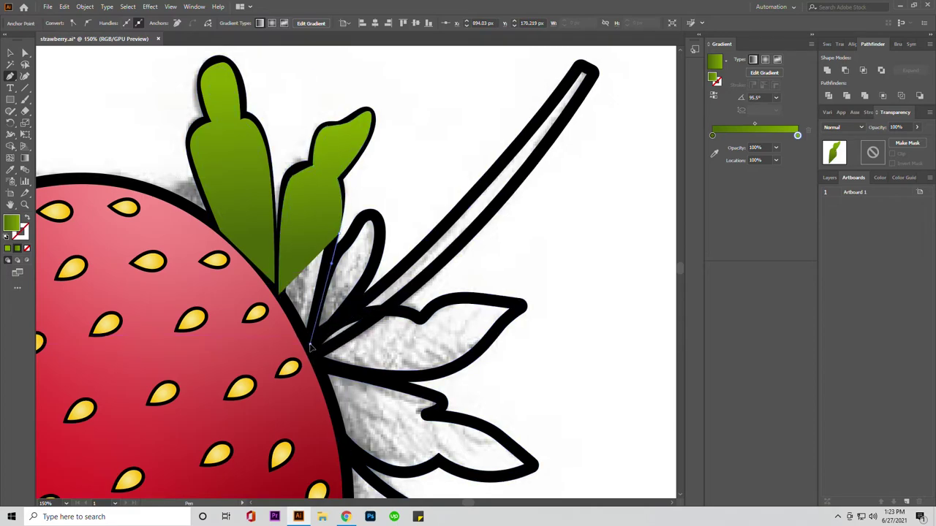
Trace the third leaf as a closed shape
{"action": "scroll", "coordinate": [293, 300], "scroll_direction": "down", "scroll_amount": 1}
{"action": "scroll", "coordinate": [292, 300], "scroll_direction": "right", "scroll_amount": 1}
{"action": "left_click", "coordinate": [270, 307]}
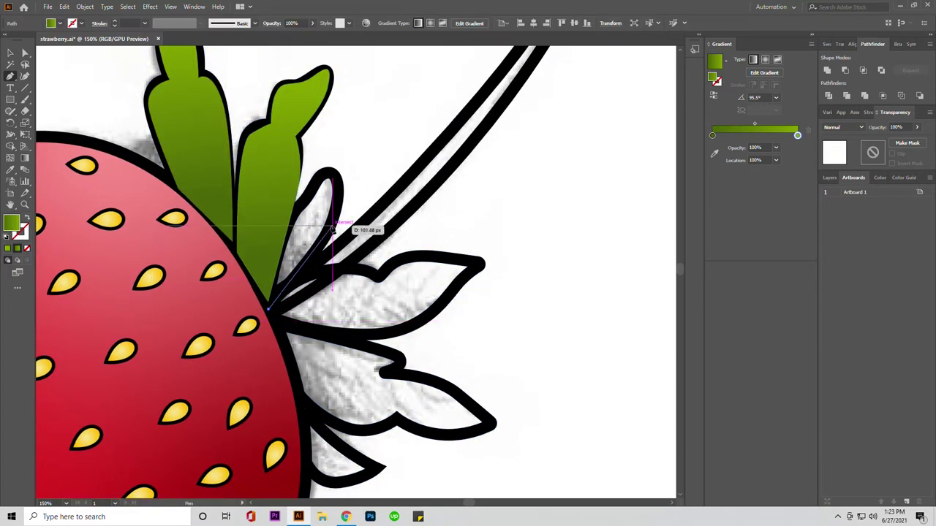
{"action": "left_click", "coordinate": [340, 223]}
{"action": "left_click", "coordinate": [332, 174]}
{"action": "left_click", "coordinate": [276, 231]}
Trace the upper-right leaf along its lower edge, tip and top edge
{"action": "left_click", "coordinate": [270, 307]}
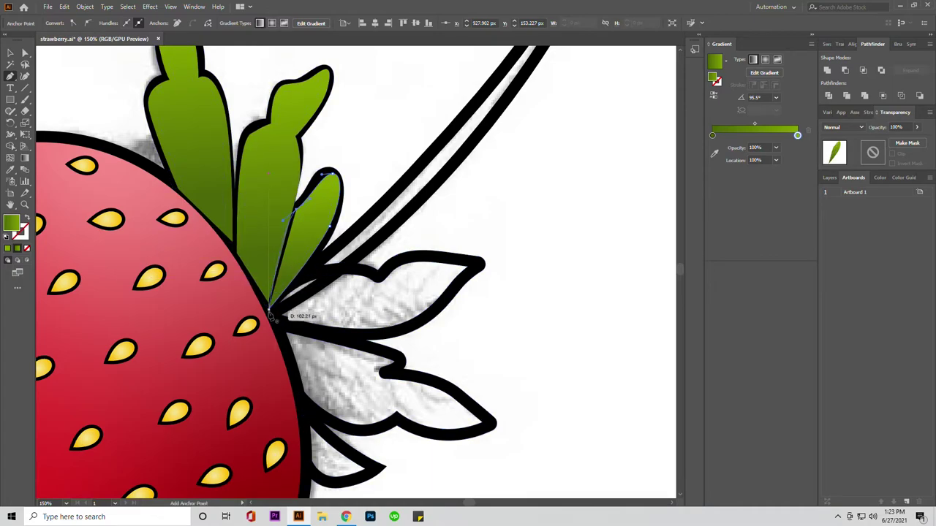
{"action": "left_click", "coordinate": [357, 335]}
{"action": "left_click", "coordinate": [411, 335]}
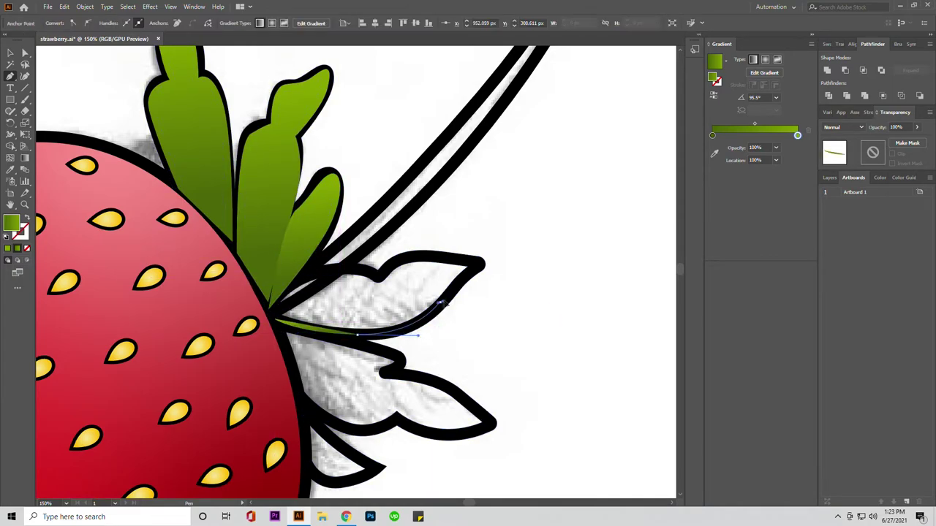
{"action": "left_click", "coordinate": [480, 267]}
{"action": "left_click", "coordinate": [414, 259]}
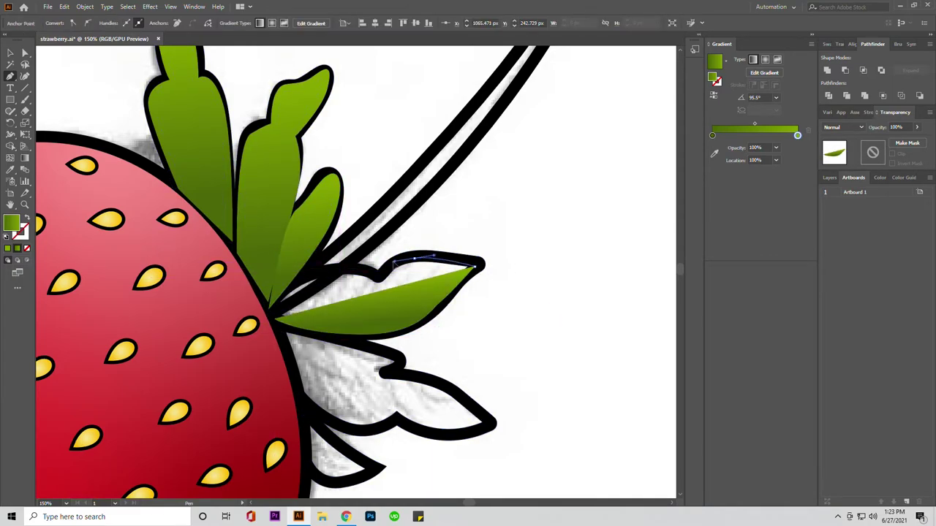
{"action": "left_click", "coordinate": [309, 274]}
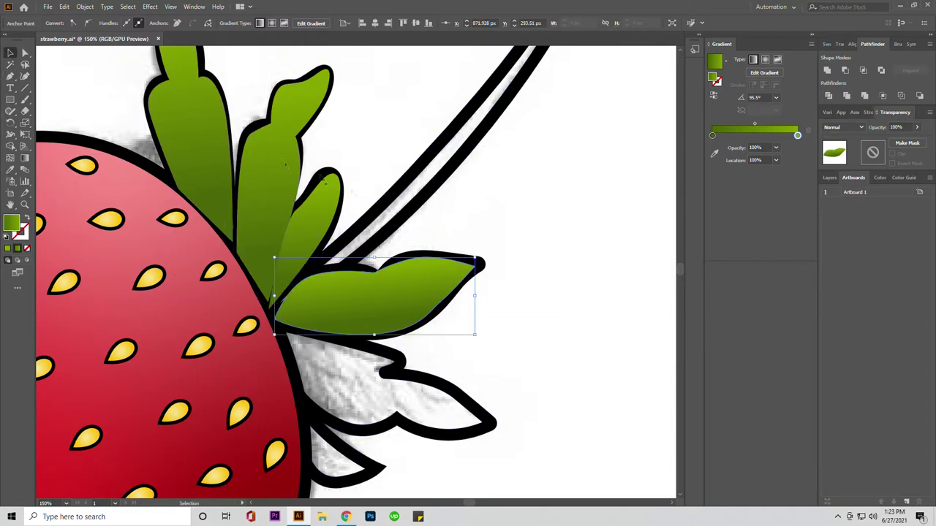
Move an anchor with Direct Selection so the leaf fits the berry edge
{"action": "left_click_drag", "start_coordinate": [300, 233], "coordinate": [256, 176]}
{"action": "scroll", "coordinate": [266, 261], "scroll_direction": "down", "scroll_amount": 3}
{"action": "scroll", "coordinate": [266, 261], "scroll_direction": "up", "scroll_amount": 4}
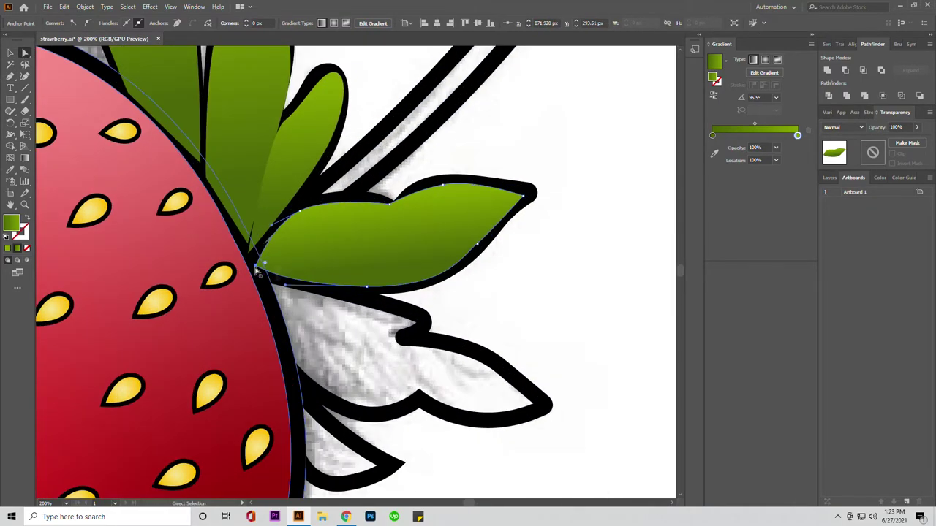
{"action": "key", "text": "a"}
{"action": "left_click_drag", "start_coordinate": [256, 268], "coordinate": [141, 171]}
{"action": "key", "text": "p"}
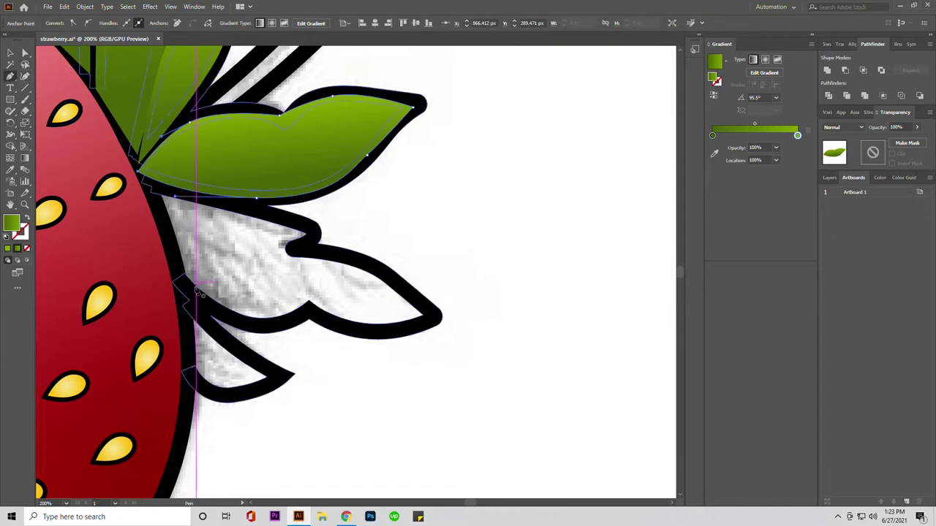
Trace the small lower leaf as a closed shape
{"action": "left_click", "coordinate": [178, 293]}
{"action": "left_click", "coordinate": [284, 382]}
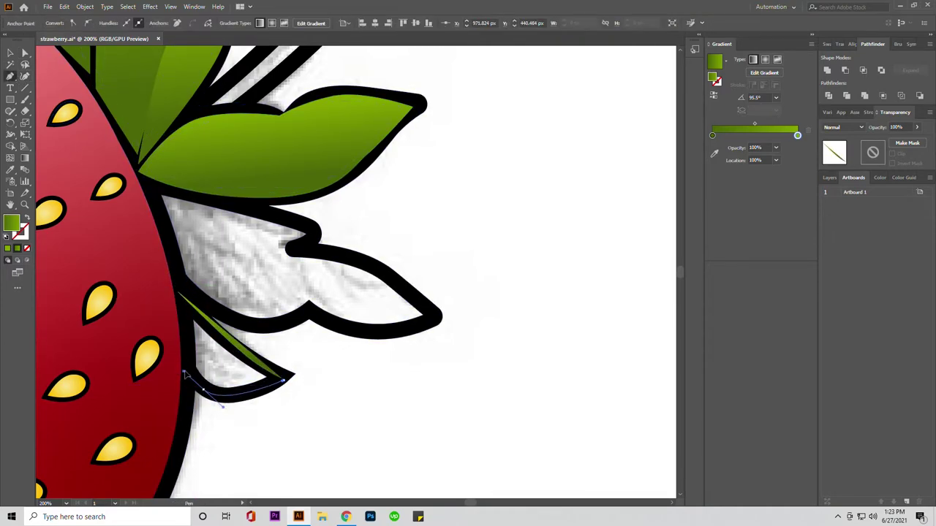
{"action": "left_click", "coordinate": [186, 374]}
{"action": "left_click", "coordinate": [177, 293]}
Trace the large lower leaf around both tips and along the berry edge
{"action": "left_click", "coordinate": [152, 188]}
{"action": "left_click", "coordinate": [301, 221]}
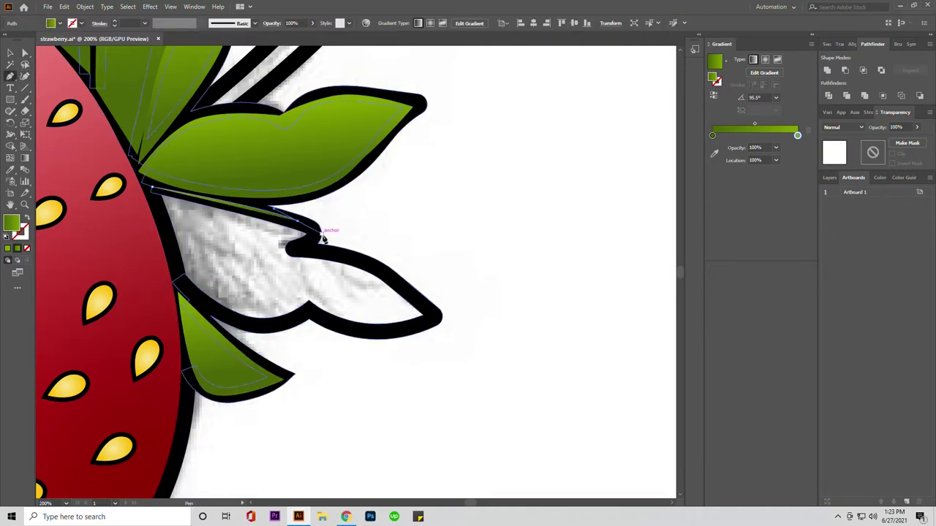
{"action": "left_click_drag", "start_coordinate": [296, 249], "coordinate": [399, 284]}
{"action": "left_click", "coordinate": [397, 279]}
{"action": "left_click", "coordinate": [435, 314]}
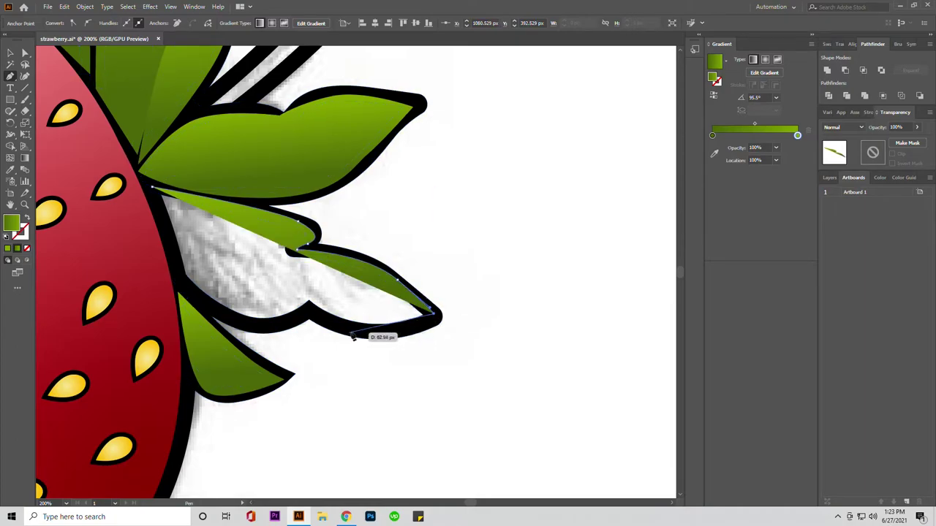
{"action": "left_click", "coordinate": [362, 331]}
{"action": "left_click", "coordinate": [320, 320]}
{"action": "left_click", "coordinate": [211, 313]}
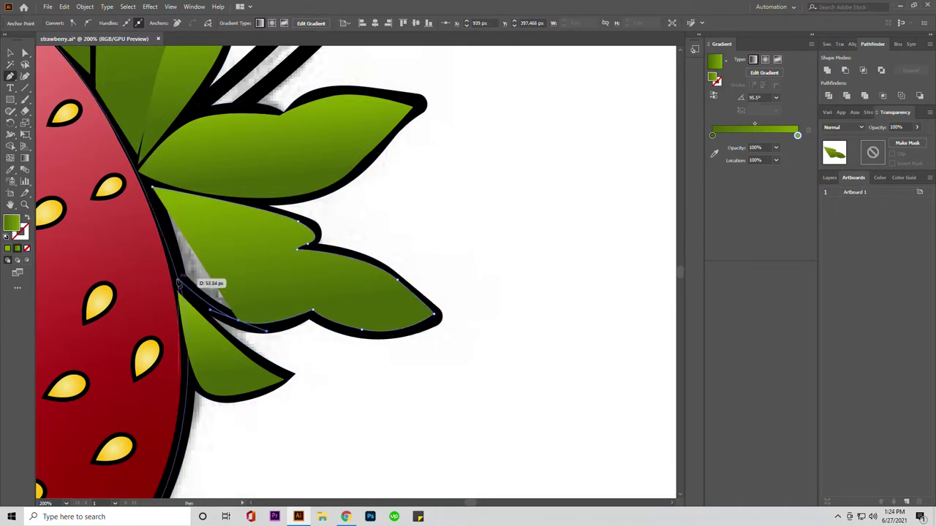
{"action": "key", "text": "v"}
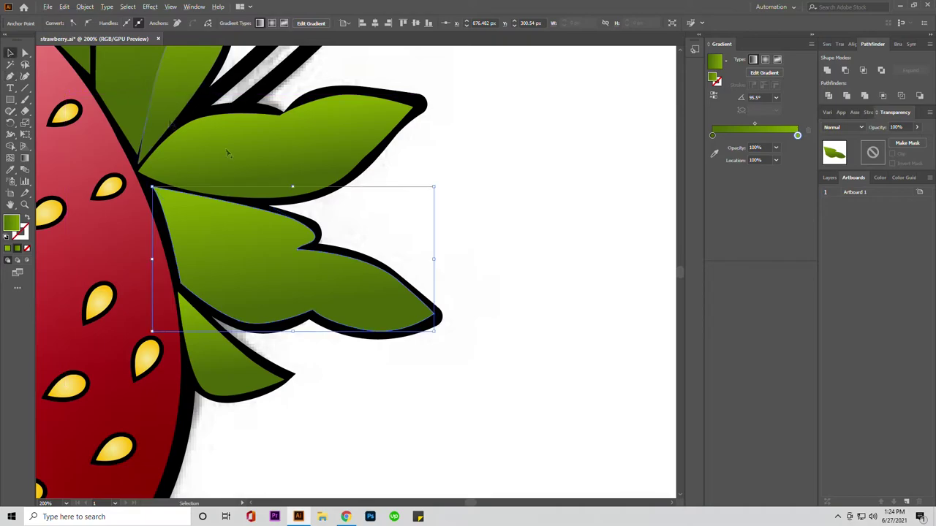
{"action": "key", "text": "ctrl+minus"}
{"action": "right_click", "coordinate": [395, 128]}
Bring the strawberry body to the front via Arrange > Bring to Front
{"action": "left_click", "coordinate": [527, 246]}
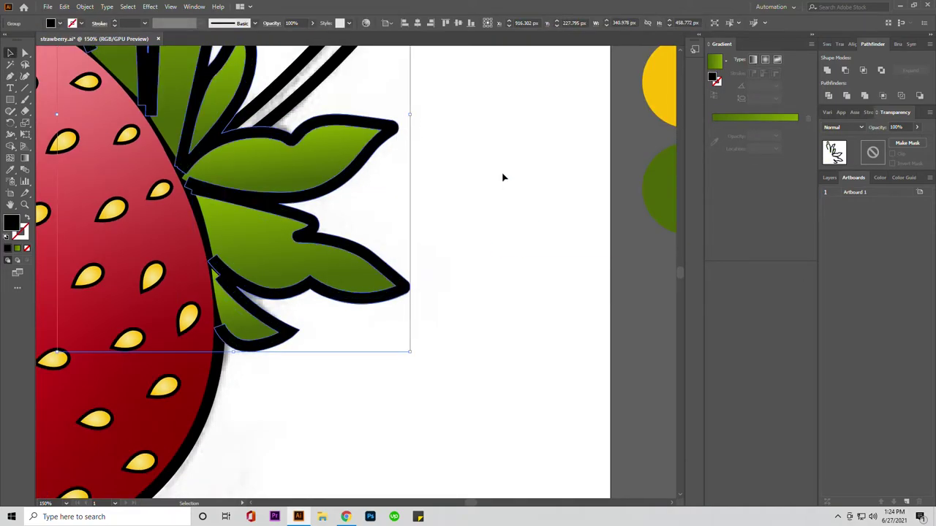
{"action": "key", "text": "ctrl+0"}
{"action": "left_click", "coordinate": [369, 278]}
{"action": "right_click", "coordinate": [427, 239]}
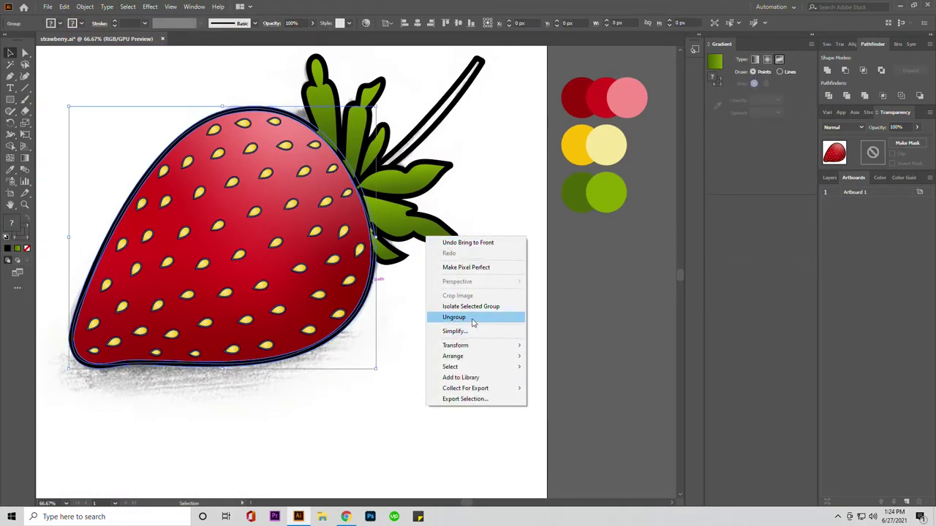
{"action": "left_click", "coordinate": [545, 356]}
{"action": "left_click", "coordinate": [450, 272]}
Re-angle the upper horizontal leaf's green gradient with the Gradient tool
{"action": "scroll", "coordinate": [458, 256], "scroll_direction": "down", "scroll_amount": 1}
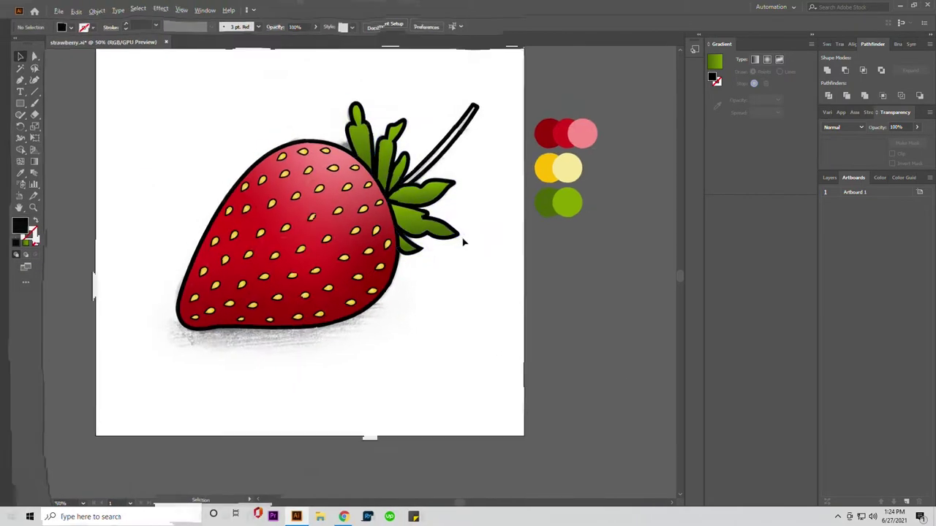
{"action": "scroll", "coordinate": [464, 242], "scroll_direction": "down", "scroll_amount": 1}
{"action": "scroll", "coordinate": [491, 192], "scroll_direction": "down", "scroll_amount": 1}
{"action": "scroll", "coordinate": [468, 191], "scroll_direction": "up", "scroll_amount": 4}
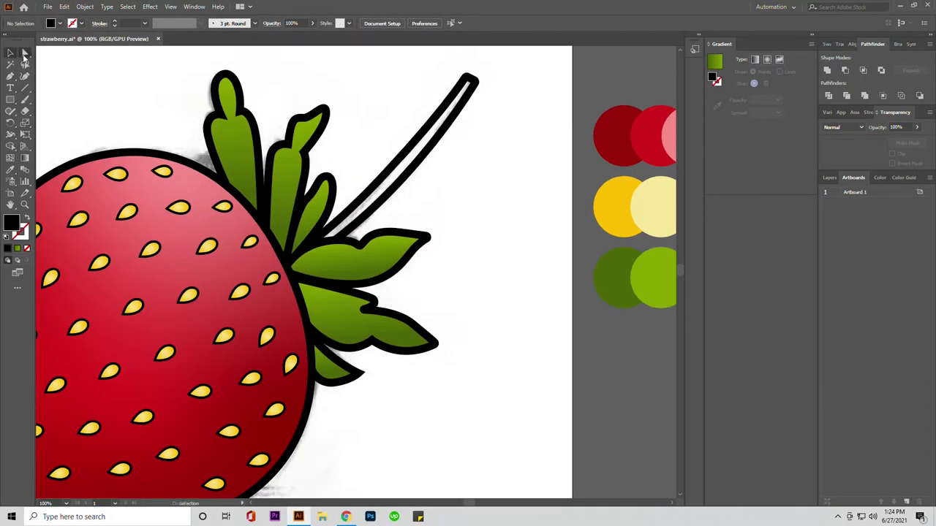
{"action": "left_click", "coordinate": [286, 180]}
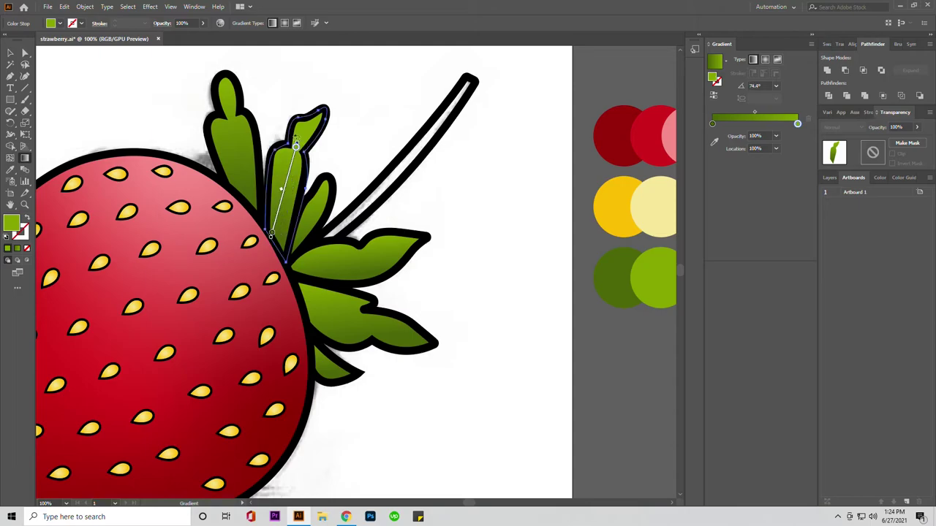
{"action": "left_click", "coordinate": [25, 54]}
{"action": "left_click", "coordinate": [26, 164]}
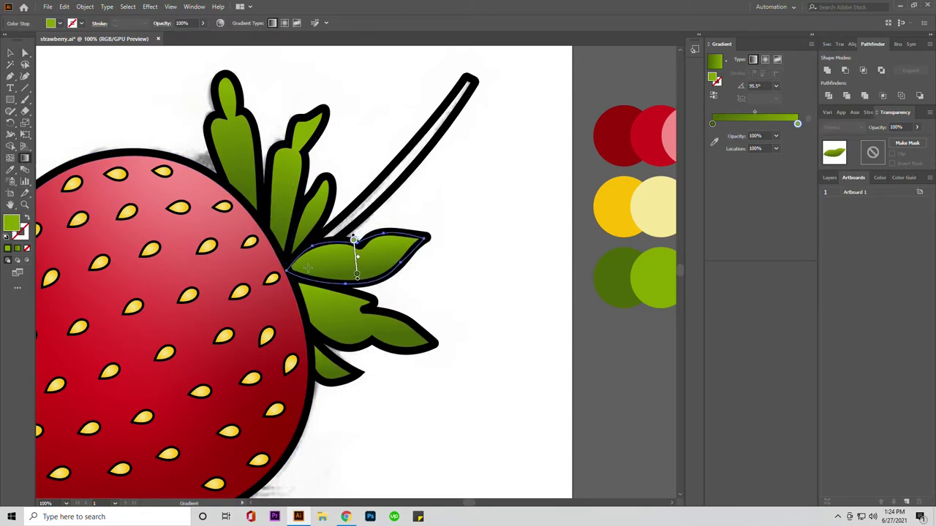
{"action": "left_click_drag", "start_coordinate": [300, 269], "coordinate": [380, 258]}
Re-angle the gradients on the lower-right leaf and the small bottom leaf
{"action": "left_click", "coordinate": [337, 315]}
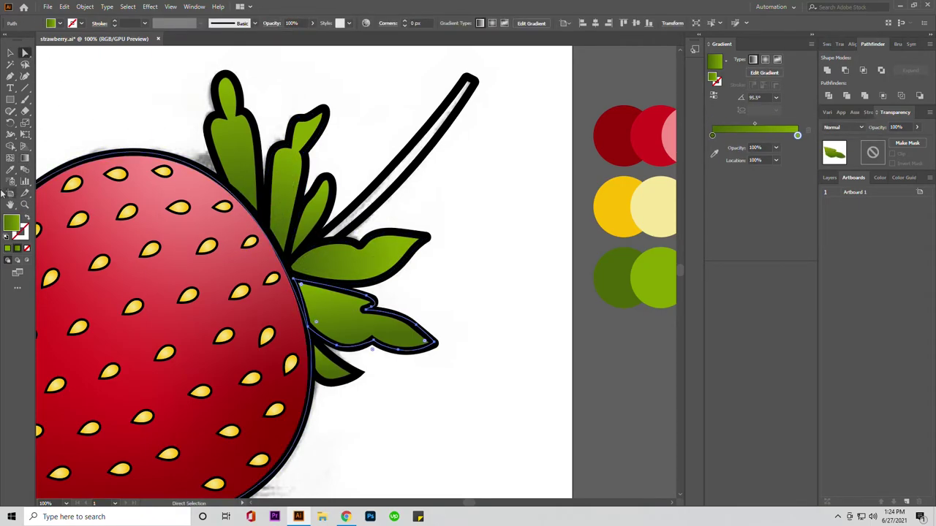
{"action": "left_click", "coordinate": [25, 159]}
{"action": "left_click_drag", "start_coordinate": [301, 301], "coordinate": [393, 319]}
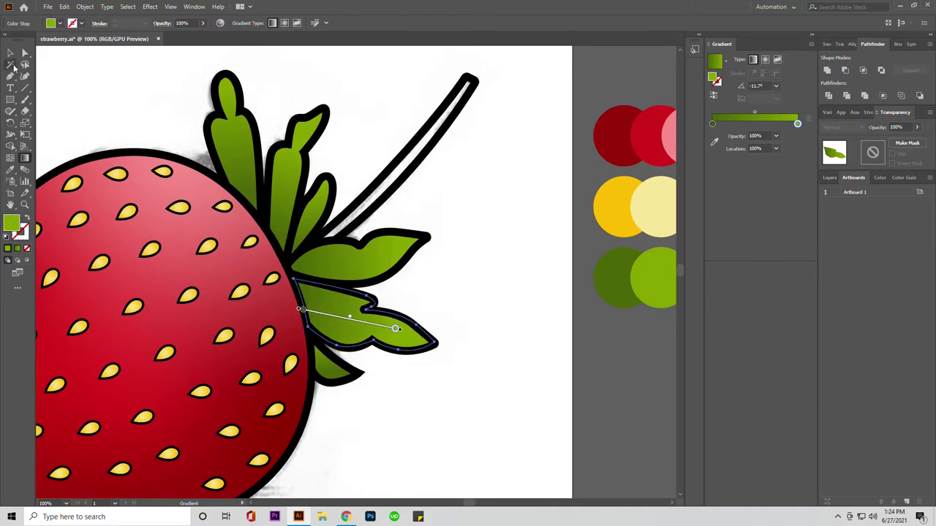
{"action": "left_click", "coordinate": [10, 53]}
{"action": "left_click", "coordinate": [313, 365]}
{"action": "left_click", "coordinate": [25, 159]}
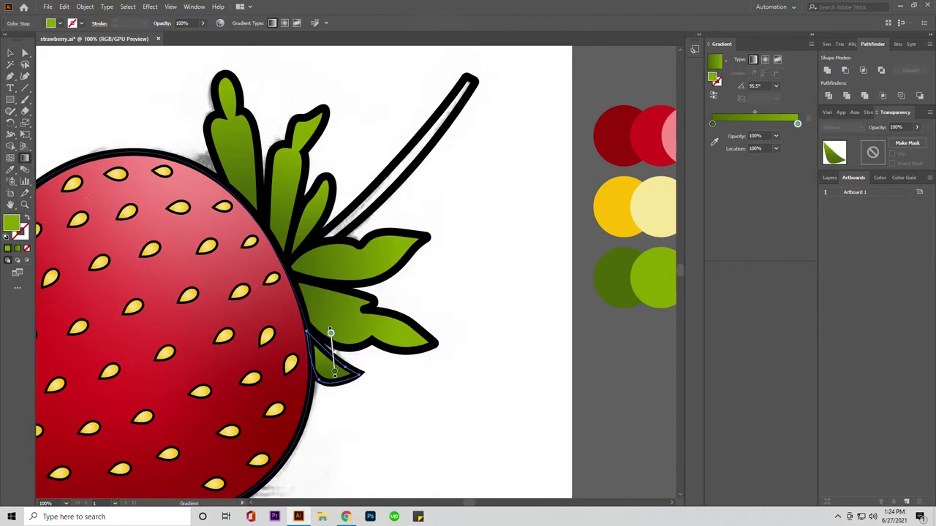
{"action": "key", "text": "v"}
{"action": "left_click", "coordinate": [282, 212], "text": "shift"}
{"action": "scroll", "coordinate": [281, 212], "scroll_direction": "down", "scroll_amount": 1}
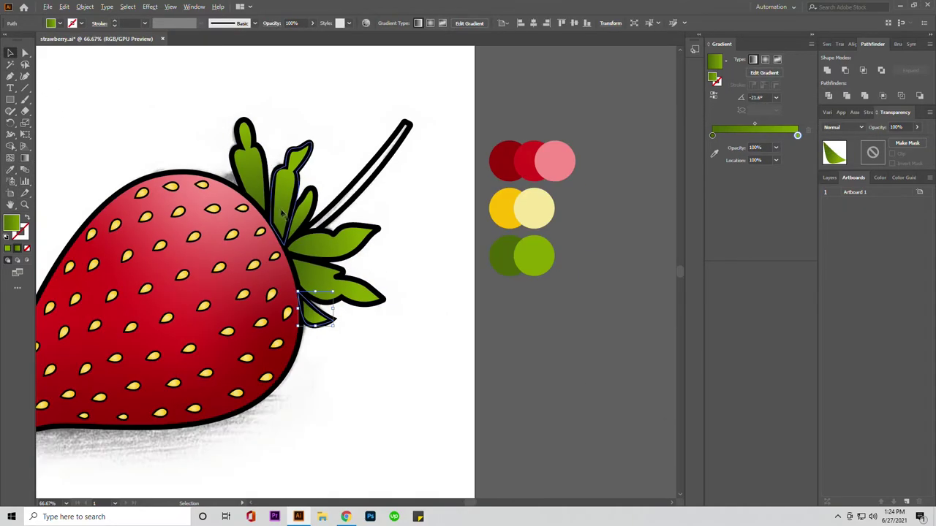
Select all the leaves and group them together
{"action": "left_click_drag", "start_coordinate": [388, 111], "coordinate": [230, 326]}
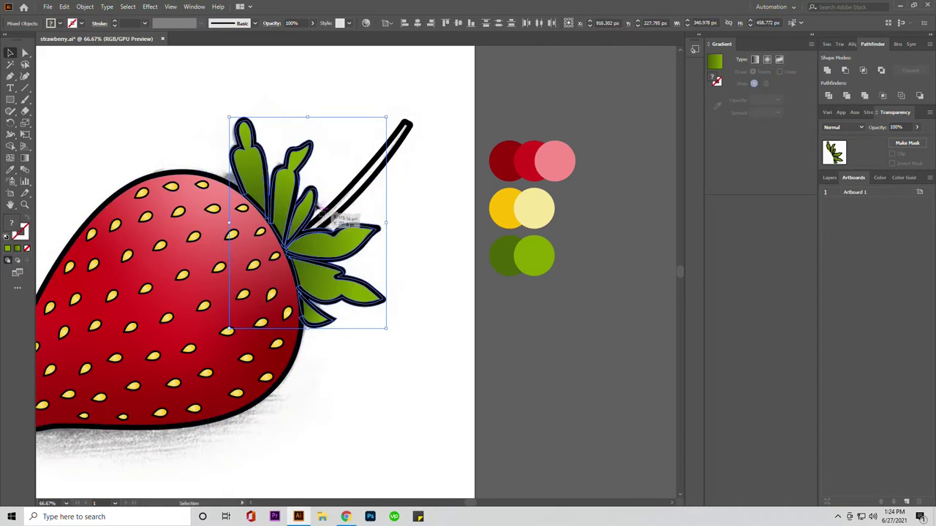
{"action": "right_click", "coordinate": [318, 199]}
{"action": "left_click", "coordinate": [351, 275]}
{"action": "left_click", "coordinate": [412, 224]}
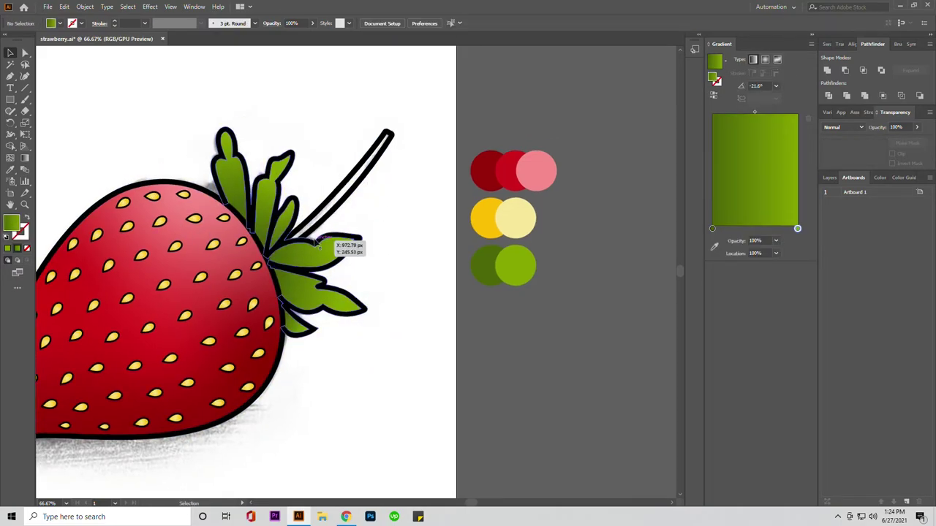
{"action": "left_click", "coordinate": [316, 235]}
{"action": "scroll", "coordinate": [313, 235], "scroll_direction": "up", "scroll_amount": 1}
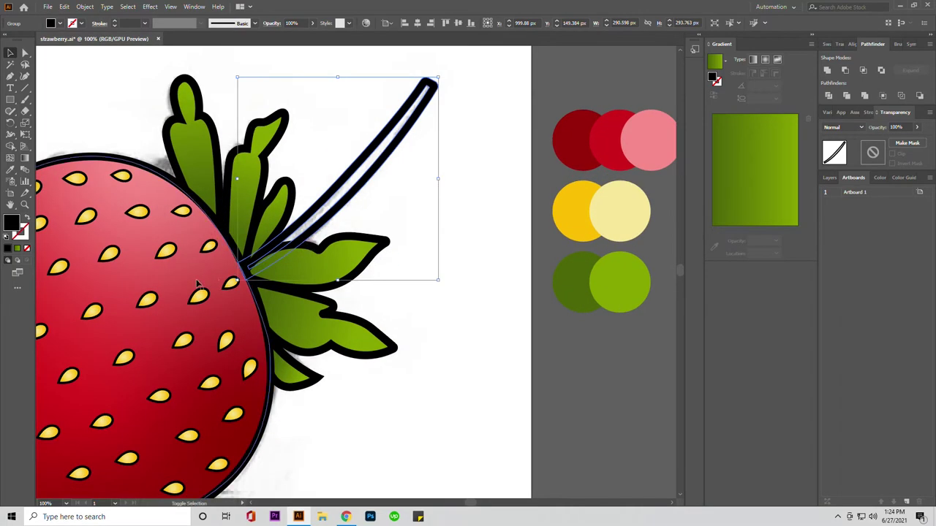
Eyedrop the light green, then set the fill to a brighter yellow-green BBDB00
{"action": "left_click_drag", "start_coordinate": [439, 77], "coordinate": [197, 409]}
{"action": "left_click_drag", "start_coordinate": [448, 170], "coordinate": [403, 207]}
{"action": "left_click", "coordinate": [403, 207]}
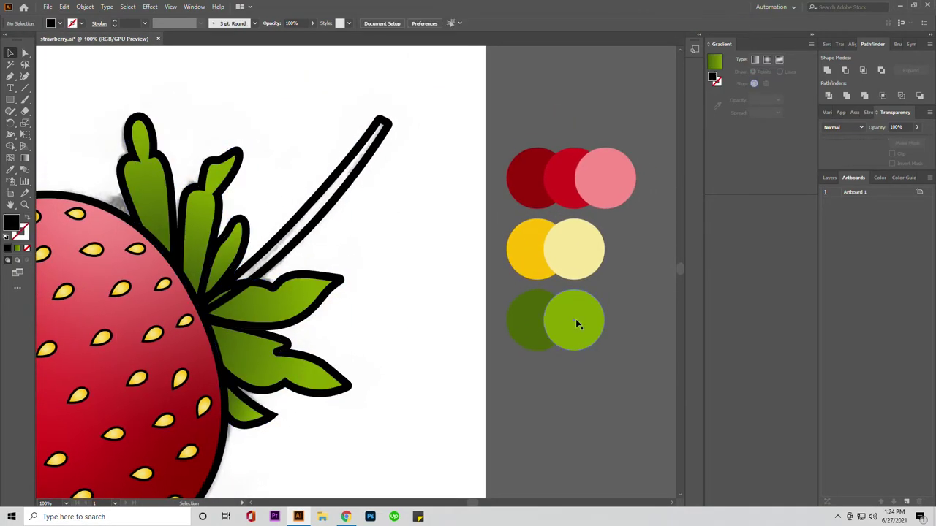
{"action": "left_click", "coordinate": [577, 324]}
{"action": "double_click", "coordinate": [11, 224]}
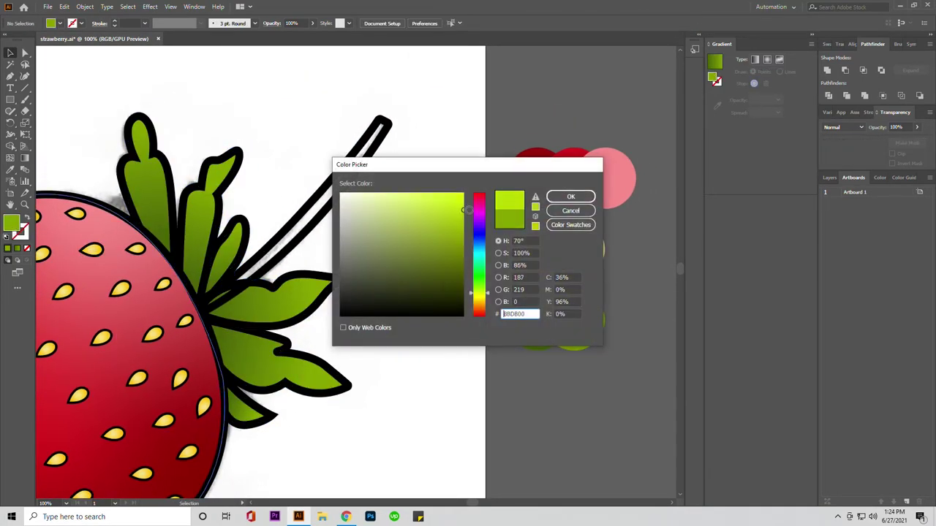
{"action": "left_click", "coordinate": [563, 198]}
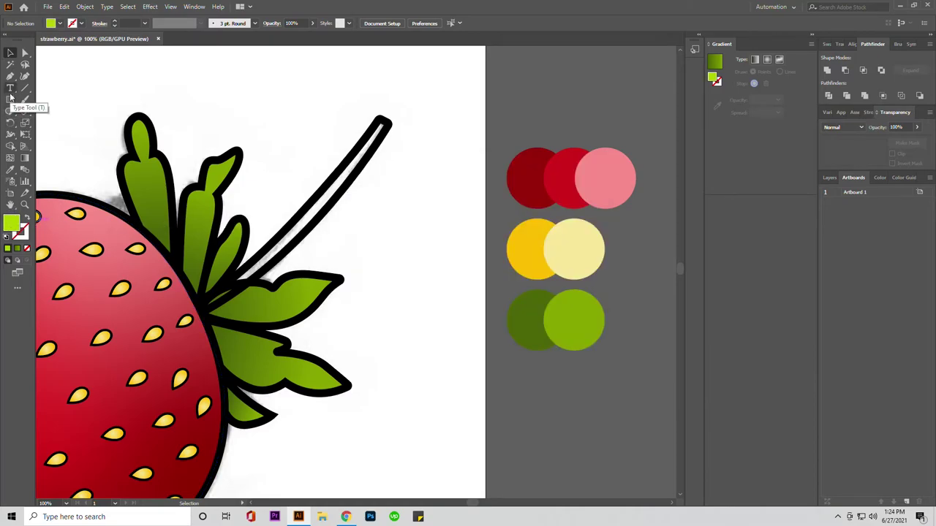
{"action": "left_click_drag", "start_coordinate": [10, 99], "coordinate": [58, 122]}
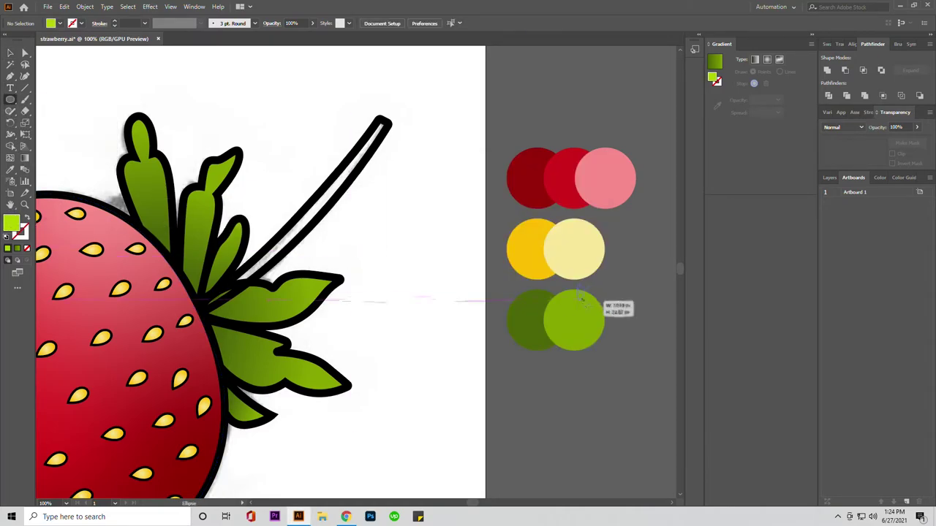
Draw a small lime circle beside the green palette swatches
{"action": "left_click_drag", "start_coordinate": [640, 352], "coordinate": [634, 354]}
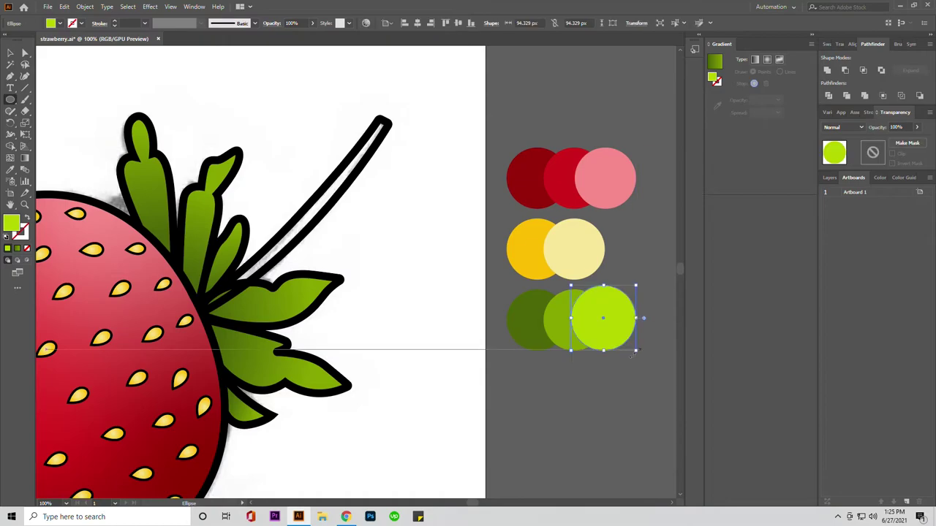
{"action": "left_click", "coordinate": [827, 44]}
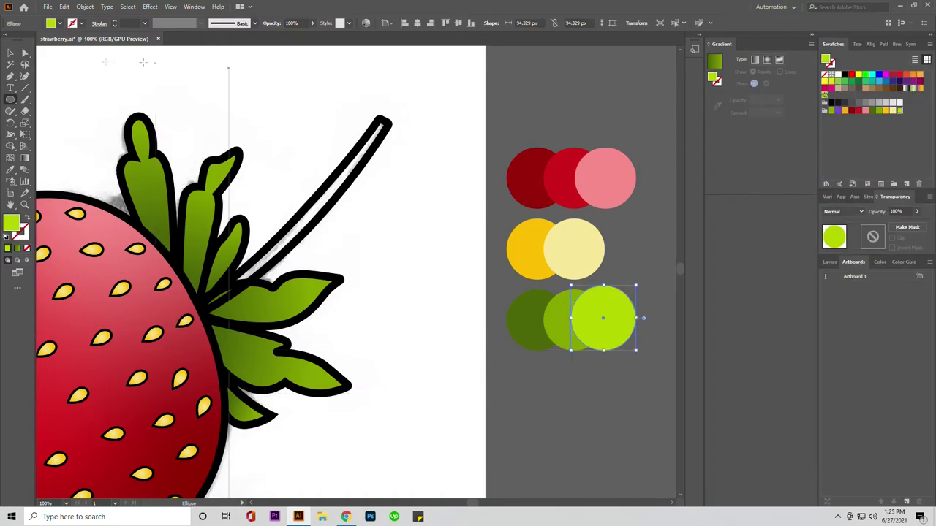
{"action": "left_click", "coordinate": [10, 53]}
Trace the stem outline as a closed curved shape with the Pen tool
{"action": "left_click", "coordinate": [209, 98]}
{"action": "key", "text": "ctrl+plus"}
{"action": "key", "text": "p"}
{"action": "left_click", "coordinate": [377, 130]}
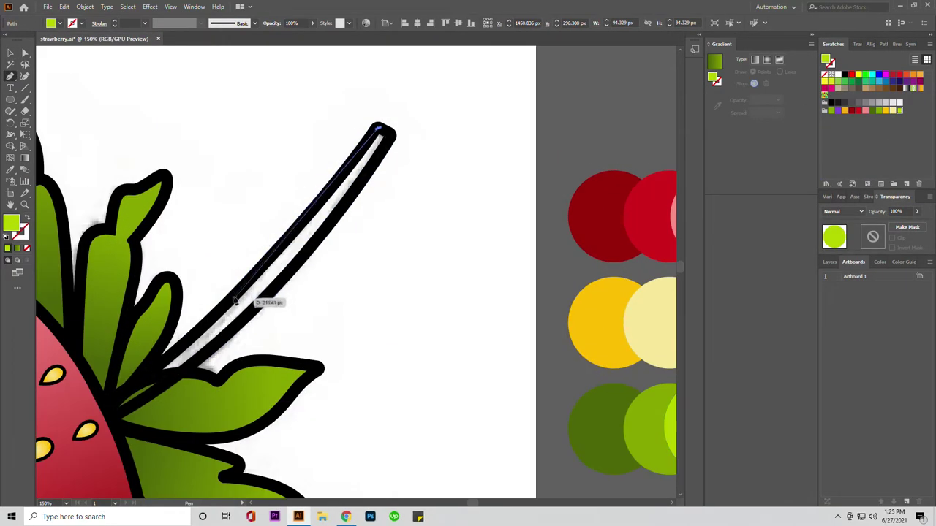
{"action": "left_click_drag", "start_coordinate": [234, 297], "coordinate": [282, 273]}
{"action": "left_click", "coordinate": [165, 360]}
{"action": "left_click", "coordinate": [110, 422]}
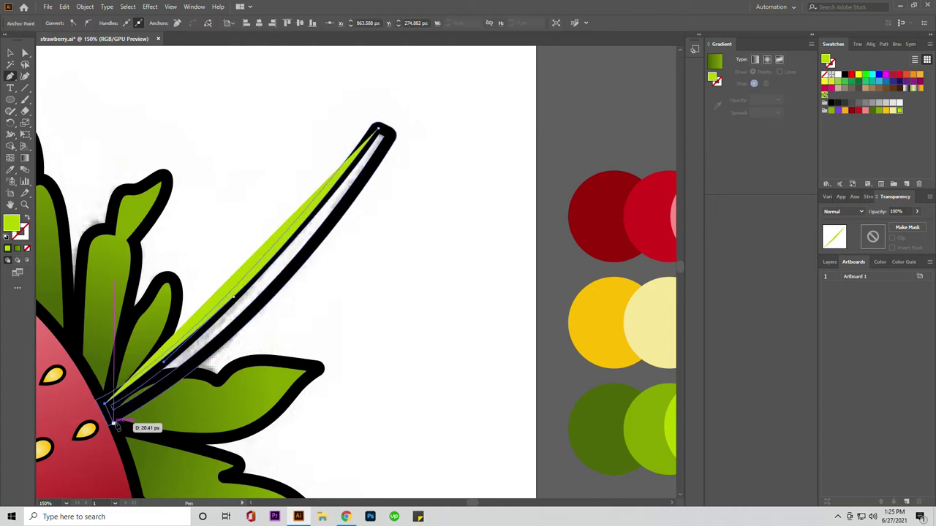
{"action": "left_click_drag", "start_coordinate": [221, 352], "coordinate": [297, 268]}
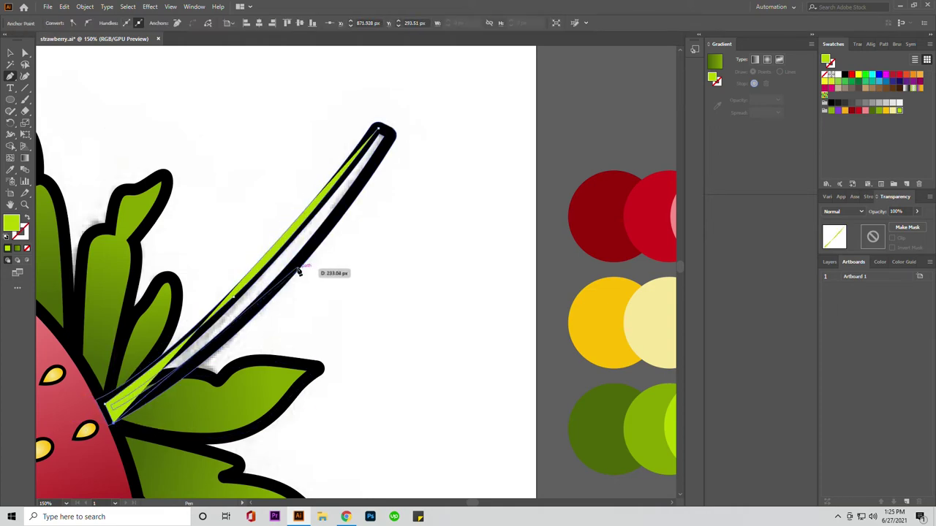
{"action": "left_click", "coordinate": [378, 130]}
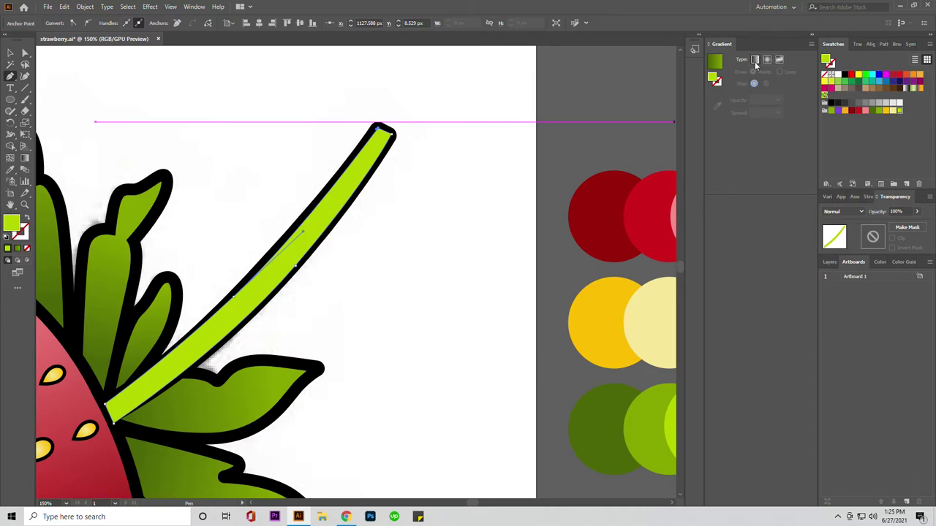
Fill the stem with a 45° linear gradient from mid green to lime
{"action": "left_click", "coordinate": [756, 61]}
{"action": "double_click", "coordinate": [712, 231]}
{"action": "left_click", "coordinate": [741, 288]}
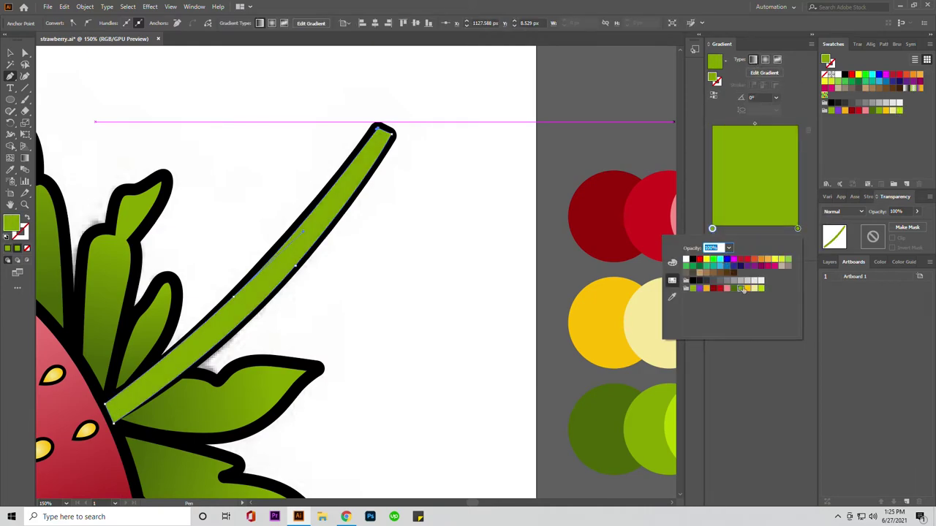
{"action": "left_click", "coordinate": [763, 288]}
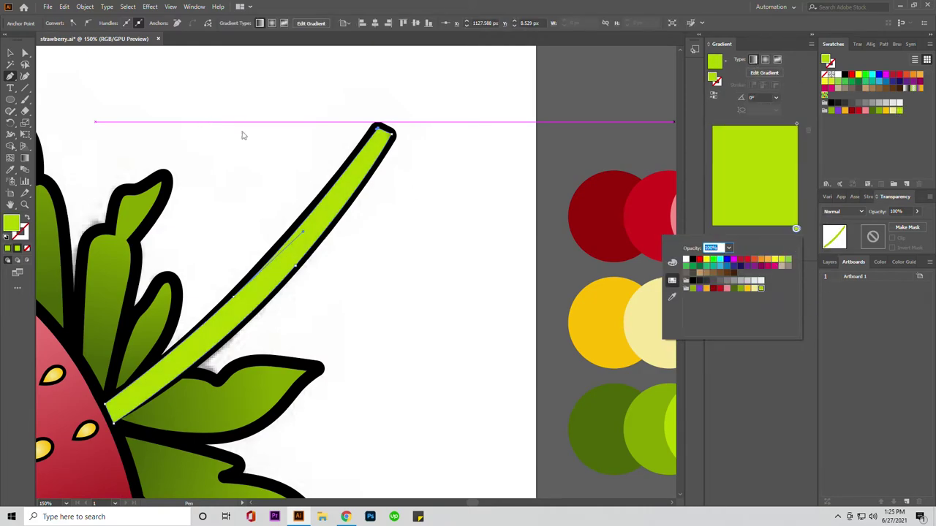
{"action": "left_click", "coordinate": [789, 229]}
{"action": "left_click", "coordinate": [712, 229]}
{"action": "key", "text": "g"}
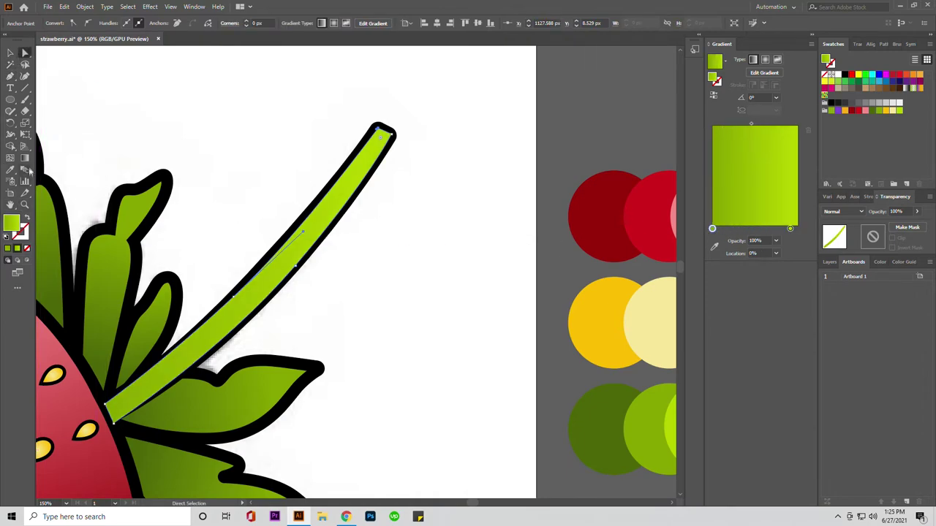
{"action": "left_click_drag", "start_coordinate": [351, 159], "coordinate": [244, 284]}
{"action": "key", "text": "v"}
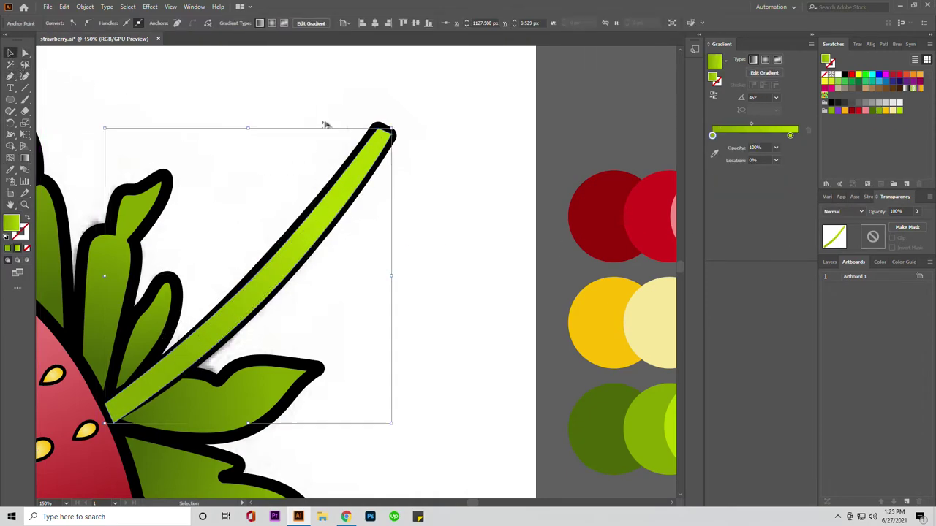
{"action": "left_click", "coordinate": [387, 136]}
{"action": "key", "text": "ctrl+minus"}
{"action": "key", "text": "ctrl+minus"}
{"action": "left_click", "coordinate": [219, 329]}
{"action": "key", "text": "ctrl+shift+bracketright"}
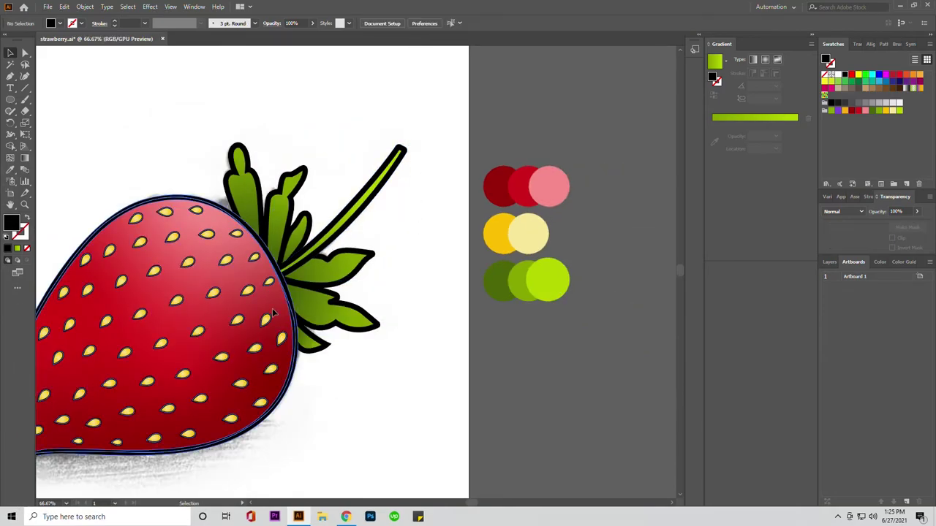
{"action": "right_click", "coordinate": [374, 427]}
{"action": "mouse_move", "coordinate": [302, 428]}
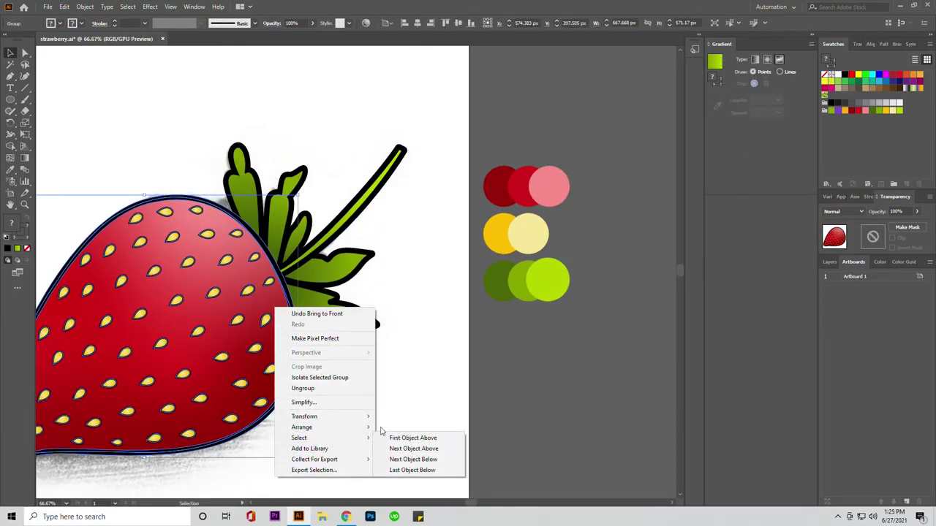
{"action": "key", "text": "Escape"}
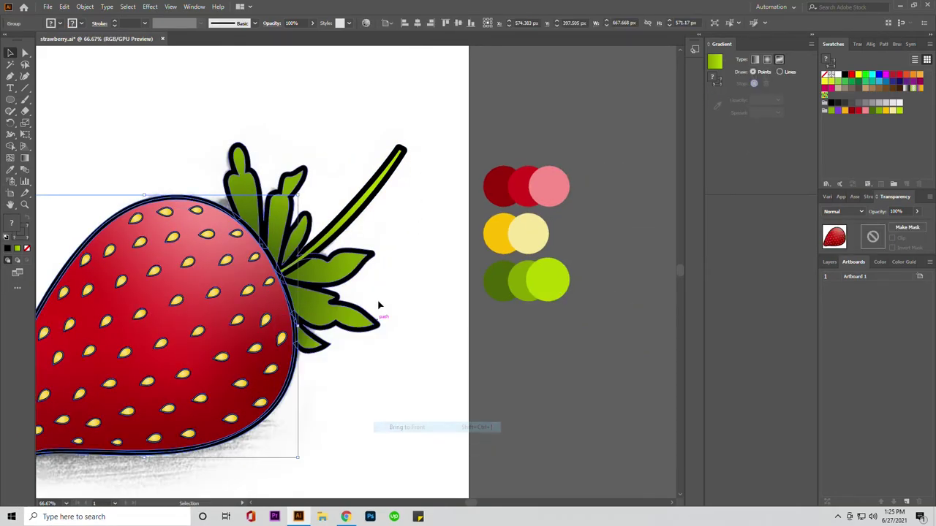
{"action": "key", "text": "ctrl+minus"}
{"action": "left_click_drag", "start_coordinate": [368, 360], "coordinate": [385, 343]}
{"action": "right_click", "coordinate": [307, 234]}
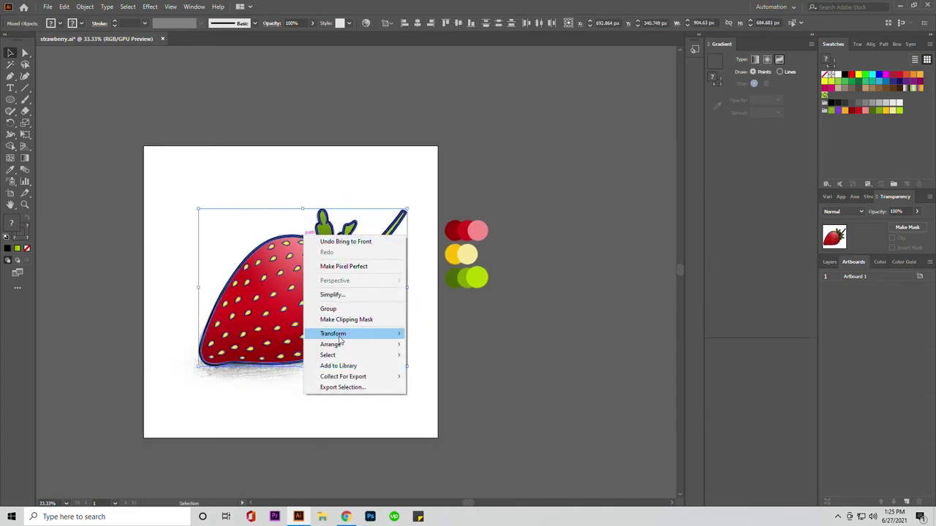
{"action": "key", "text": "Escape"}
{"action": "left_click", "coordinate": [433, 334]}
{"action": "key", "text": "ctrl+0"}
{"action": "scroll", "coordinate": [424, 392], "scroll_direction": "down", "scroll_amount": 1}
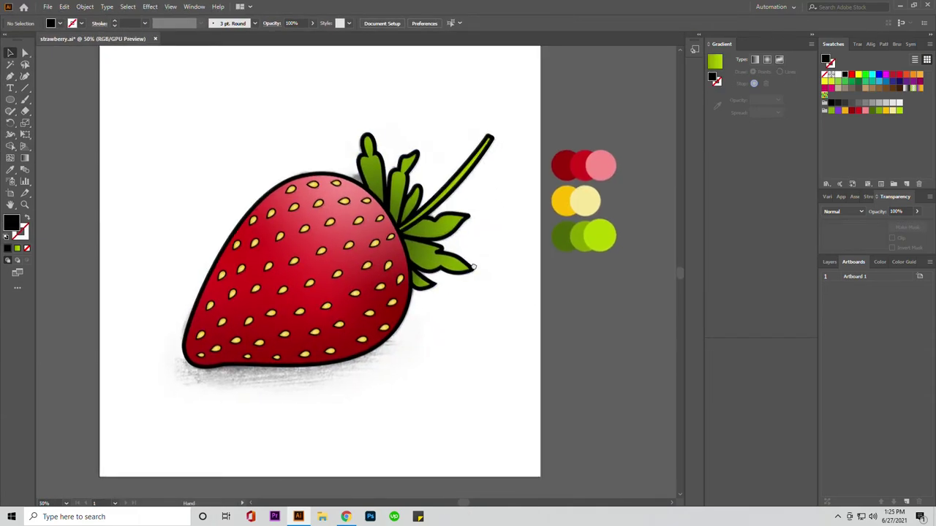
{"action": "scroll", "coordinate": [393, 327], "scroll_direction": "down", "scroll_amount": 1}
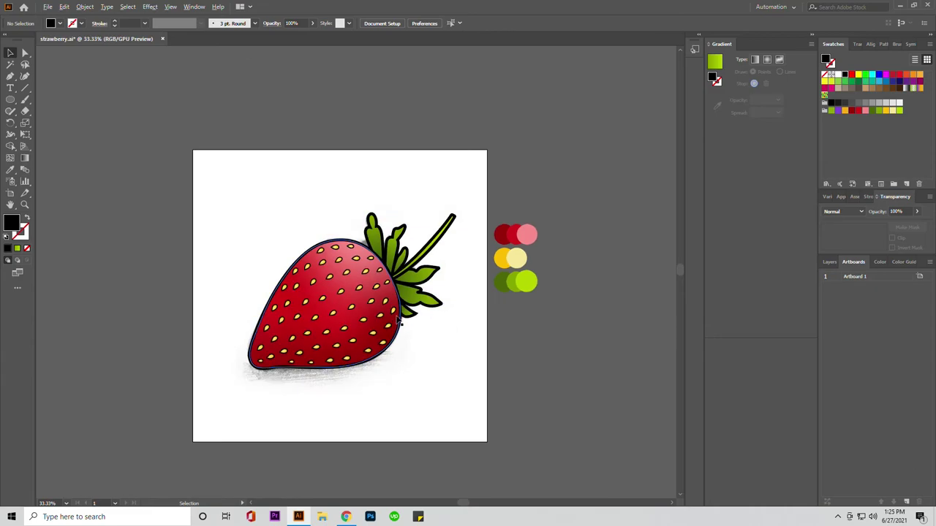
{"action": "scroll", "coordinate": [417, 370], "scroll_direction": "down", "scroll_amount": 1}
{"action": "scroll", "coordinate": [403, 312], "scroll_direction": "down", "scroll_amount": 1}
{"action": "scroll", "coordinate": [403, 311], "scroll_direction": "up", "scroll_amount": 2}
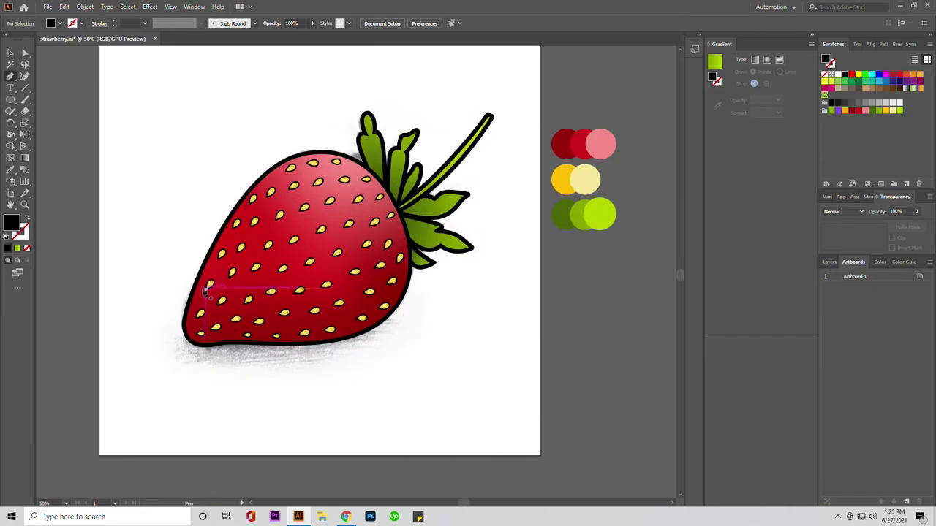
Trace a curved shadow shape along the strawberry's bottom edge
{"action": "mouse_move", "coordinate": [188, 335]}
{"action": "left_mouse_down"}
{"action": "mouse_move", "coordinate": [182, 356]}
{"action": "mouse_move", "coordinate": [219, 370]}
{"action": "left_mouse_up"}
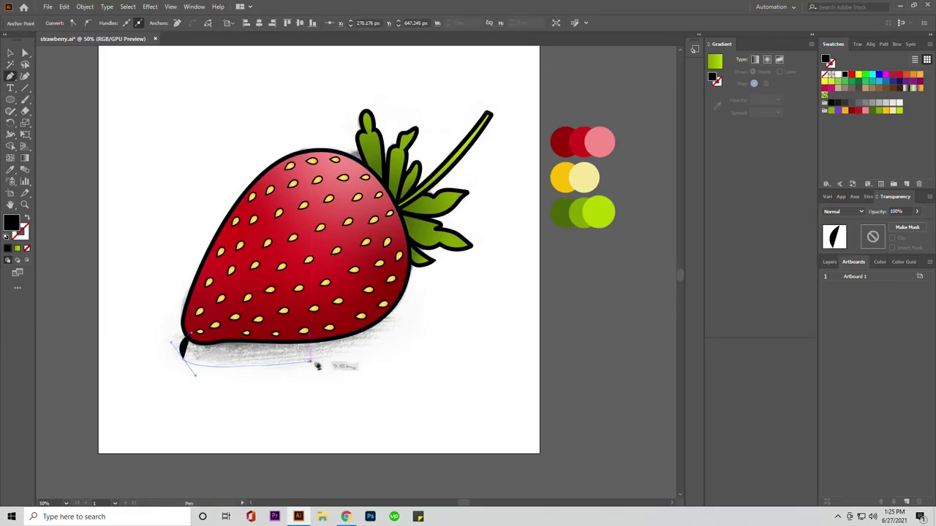
{"action": "left_click_drag", "start_coordinate": [435, 359], "coordinate": [391, 331]}
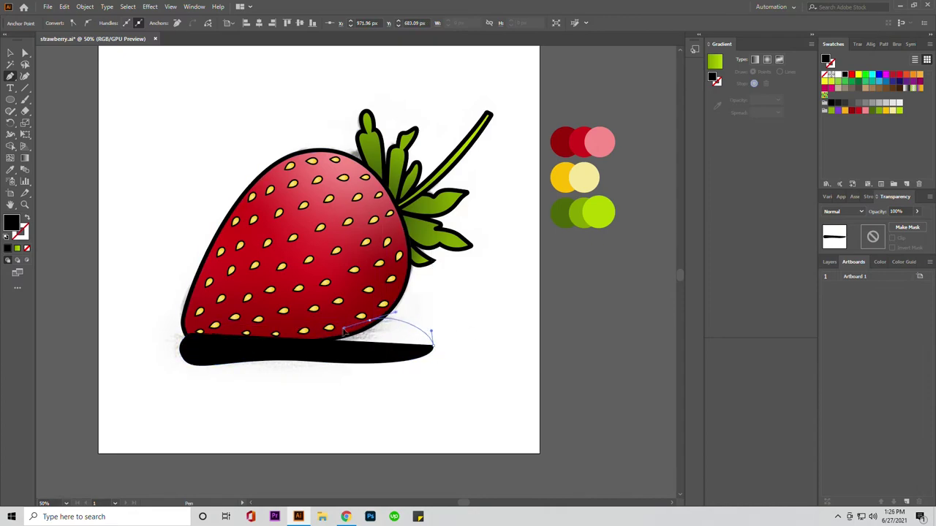
{"action": "key", "text": "ctrl+z"}
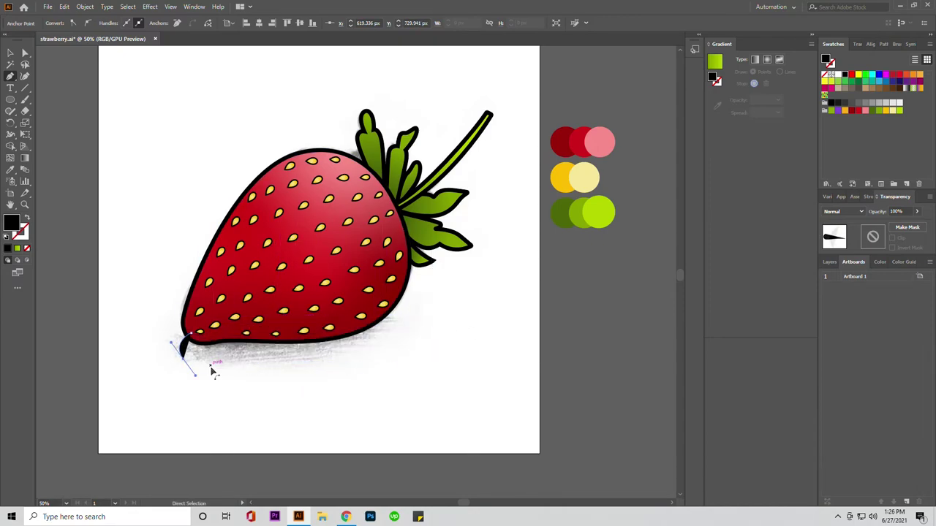
{"action": "left_click_drag", "start_coordinate": [427, 357], "coordinate": [451, 338]}
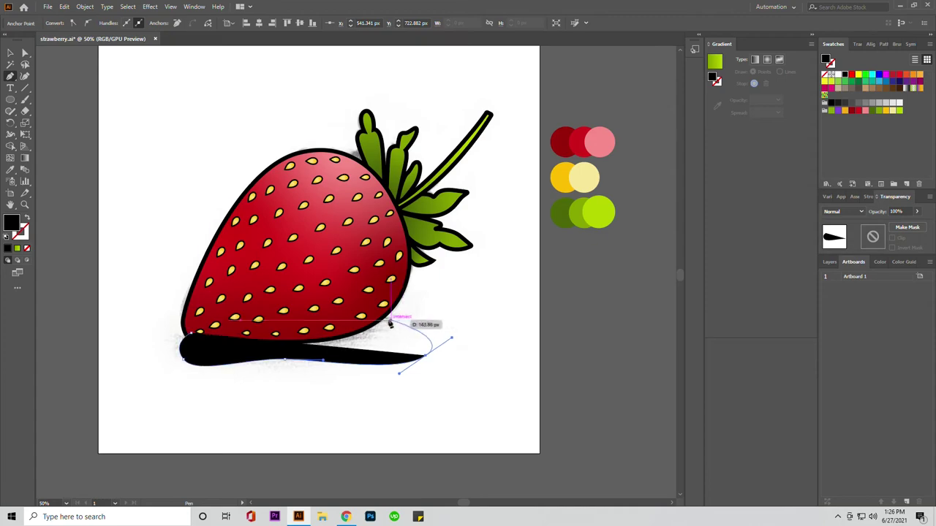
{"action": "mouse_move", "coordinate": [380, 320]}
{"action": "left_mouse_down"}
{"action": "mouse_move", "coordinate": [350, 330]}
{"action": "mouse_move", "coordinate": [230, 330]}
{"action": "left_mouse_up"}
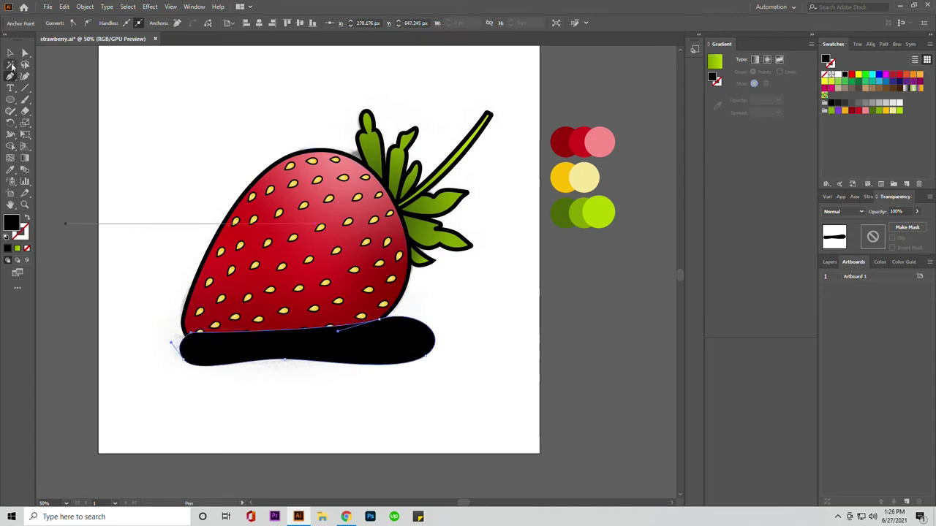
Bring the strawberry in front of the shadow and fade the shadow to 15% opacity
{"action": "key", "text": "v"}
{"action": "left_click", "coordinate": [314, 179]}
{"action": "right_click", "coordinate": [314, 179]}
{"action": "left_click", "coordinate": [443, 304]}
{"action": "left_click", "coordinate": [374, 353]}
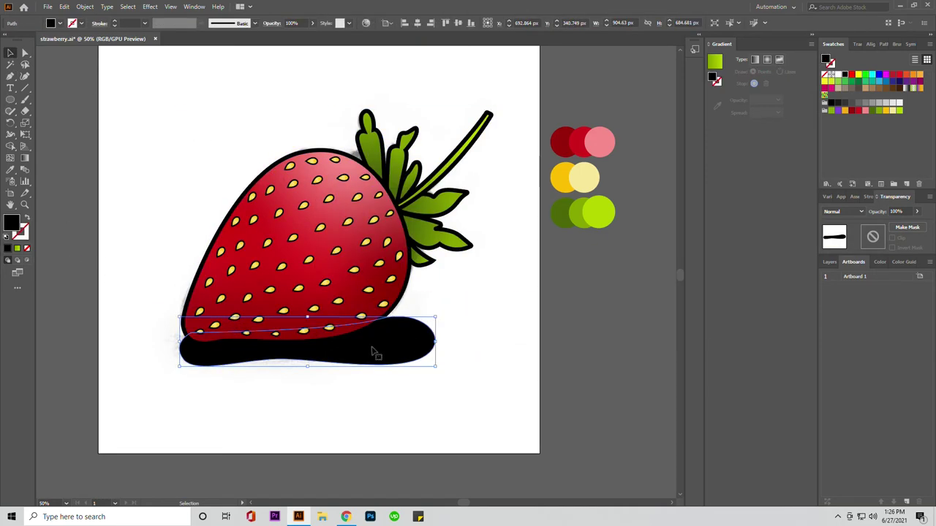
{"action": "left_click", "coordinate": [283, 37]}
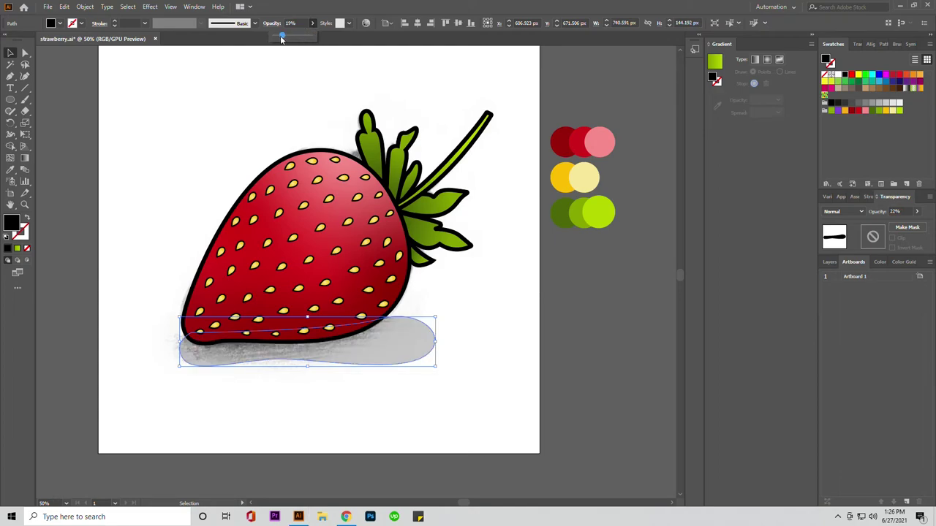
{"action": "left_click_drag", "start_coordinate": [282, 38], "coordinate": [279, 39]}
{"action": "left_click", "coordinate": [217, 164]}
Move the swatch circles further right and expand Layer 1 in the Layers panel
{"action": "scroll", "coordinate": [402, 278], "scroll_direction": "down", "scroll_amount": 2}
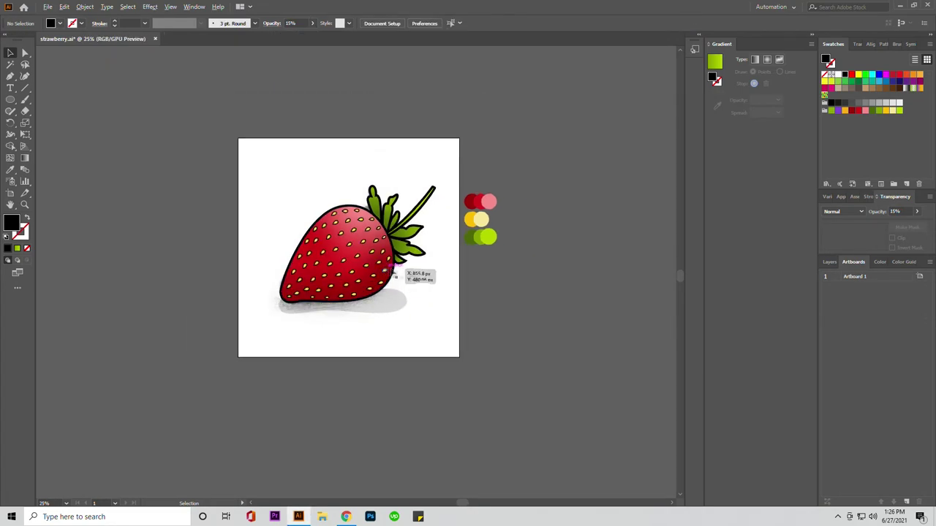
{"action": "left_click_drag", "start_coordinate": [485, 233], "coordinate": [563, 214]}
{"action": "left_click", "coordinate": [643, 263]}
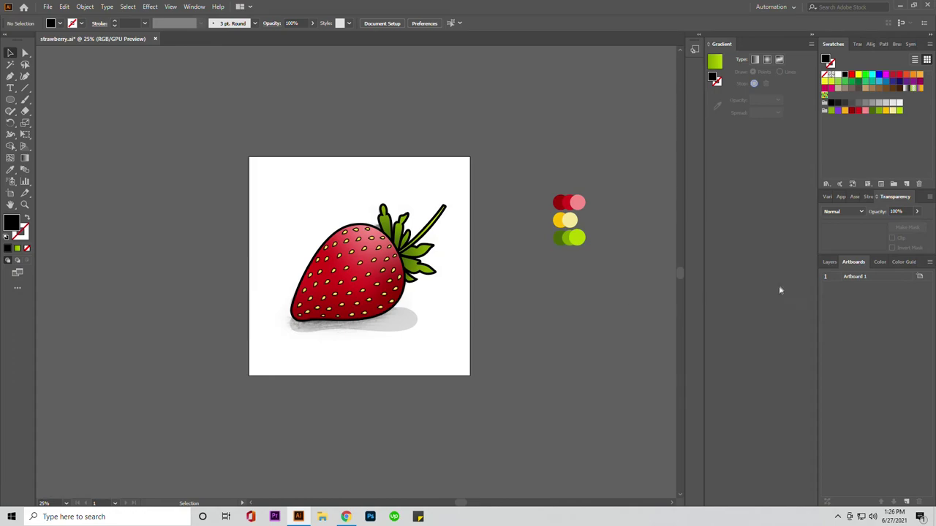
{"action": "left_click", "coordinate": [849, 277]}
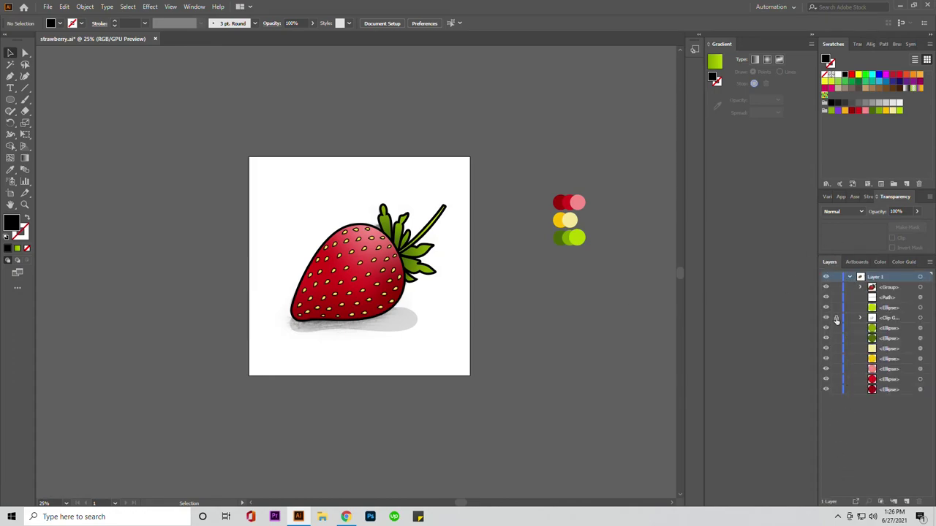
Move the clipped pencil sketch group left, off the artboard
{"action": "mouse_move", "coordinate": [430, 339]}
{"action": "left_mouse_down"}
{"action": "mouse_move", "coordinate": [512, 383]}
{"action": "mouse_move", "coordinate": [459, 359]}
{"action": "left_mouse_up"}
{"action": "left_click_drag", "start_coordinate": [250, 344], "coordinate": [36, 344]}
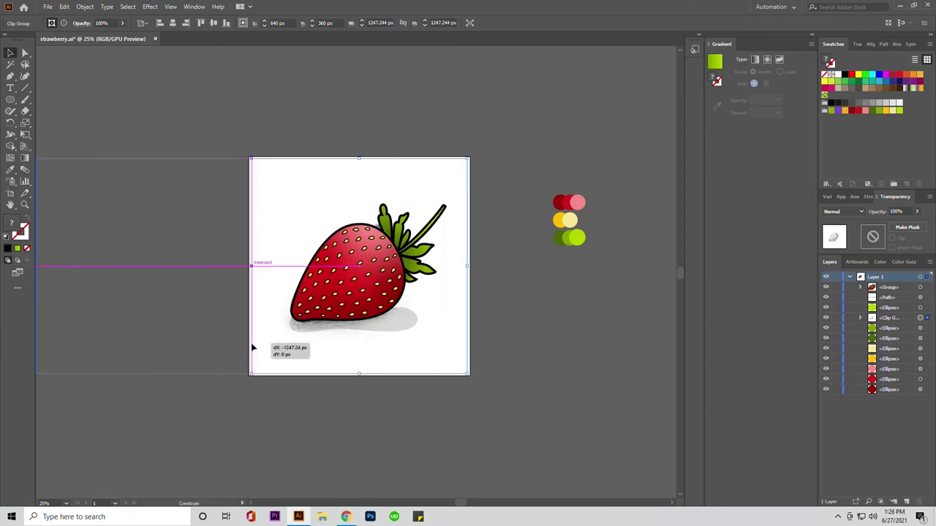
{"action": "key", "text": "ctrl+shift+a"}
Draw a 1280×1280 px square covering the whole artboard
{"action": "left_click_drag", "start_coordinate": [356, 339], "coordinate": [406, 345]}
{"action": "key", "text": "ctrl+minus"}
{"action": "key", "text": "ctrl+plus"}
{"action": "key", "text": "ctrl+plus"}
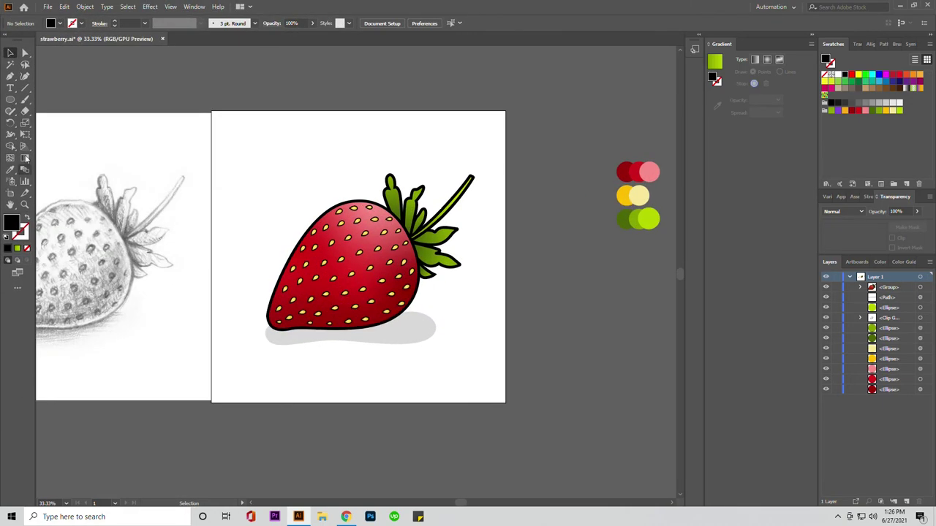
{"action": "left_click_drag", "start_coordinate": [10, 101], "coordinate": [44, 102]}
{"action": "left_click_drag", "start_coordinate": [212, 112], "coordinate": [506, 402]}
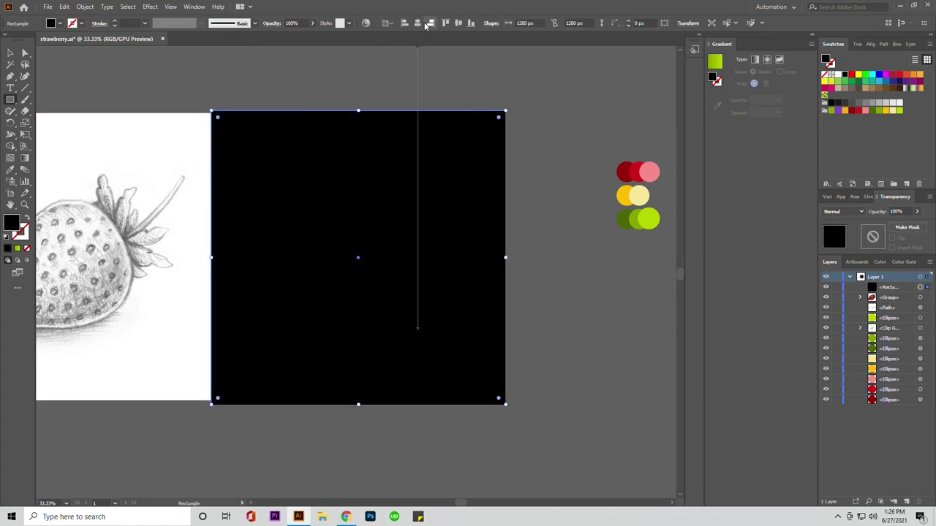
Align the new square to the artboard and send it behind the strawberry
{"action": "left_click", "coordinate": [458, 24]}
{"action": "left_click", "coordinate": [10, 53]}
{"action": "right_click", "coordinate": [275, 109]}
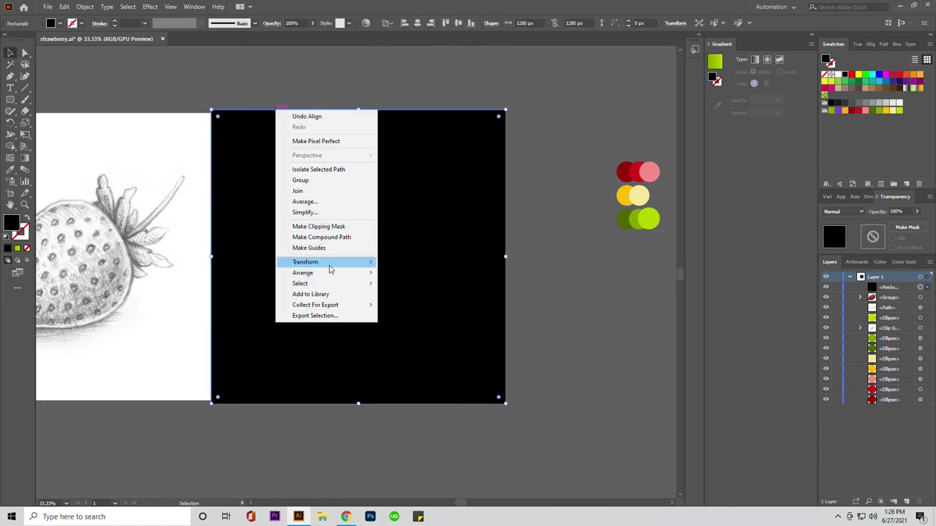
{"action": "left_click", "coordinate": [409, 305]}
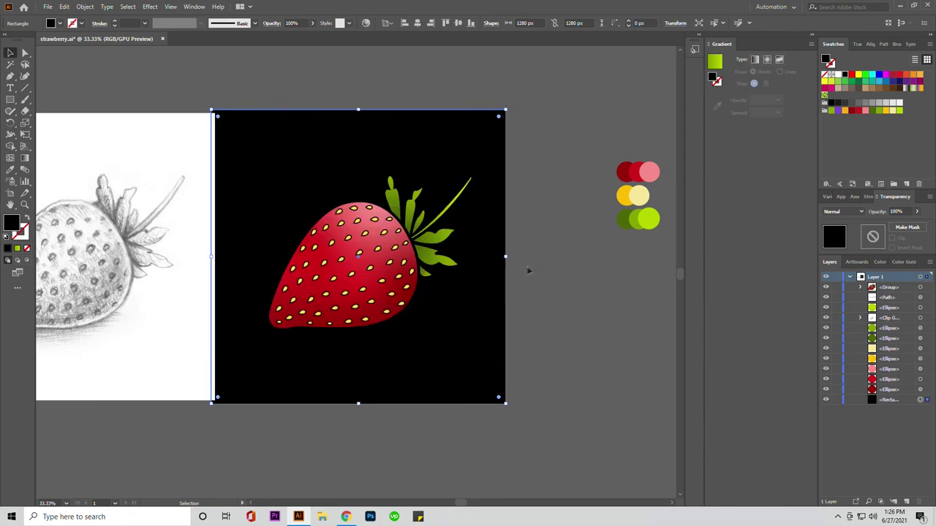
Fill the square with a reversed radial gradient from dark red to red, lighter at centre
{"action": "left_click", "coordinate": [755, 59]}
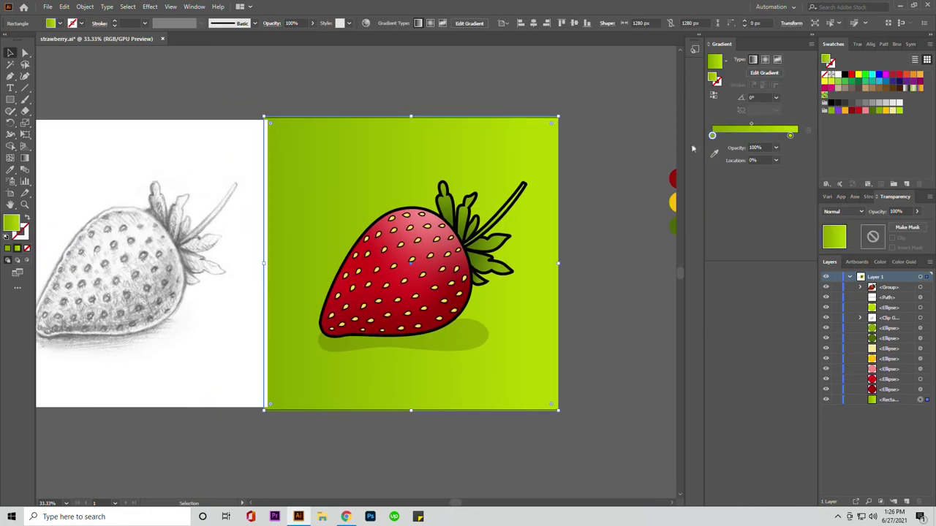
{"action": "double_click", "coordinate": [713, 136]}
{"action": "left_click", "coordinate": [748, 196]}
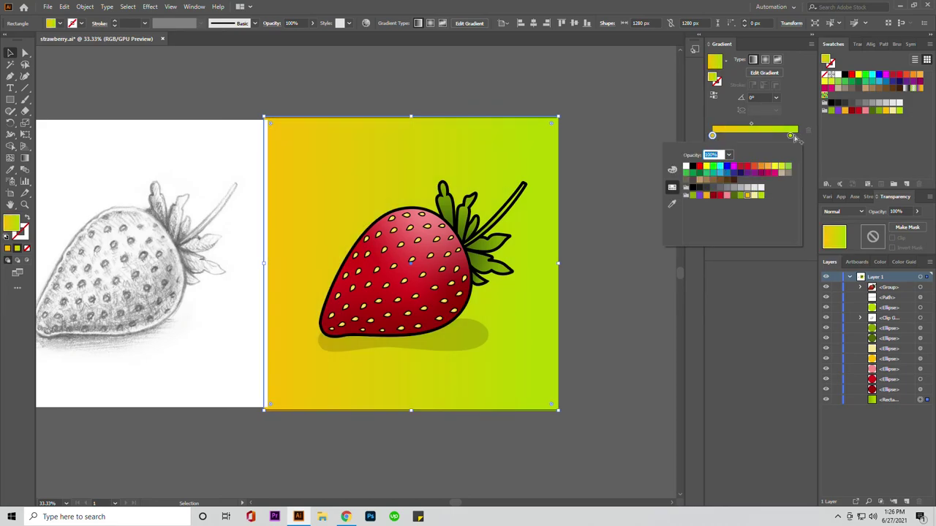
{"action": "double_click", "coordinate": [791, 136]}
{"action": "left_click", "coordinate": [753, 196]}
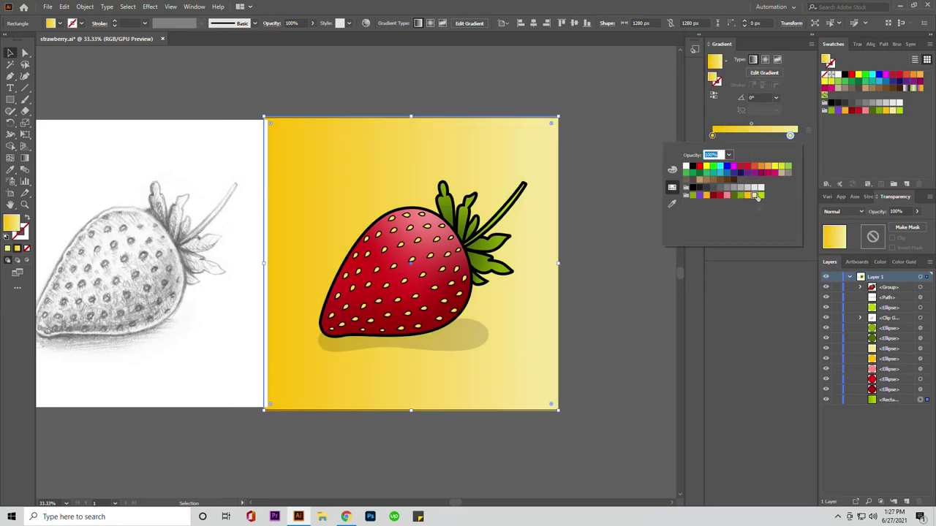
{"action": "left_click", "coordinate": [726, 196]}
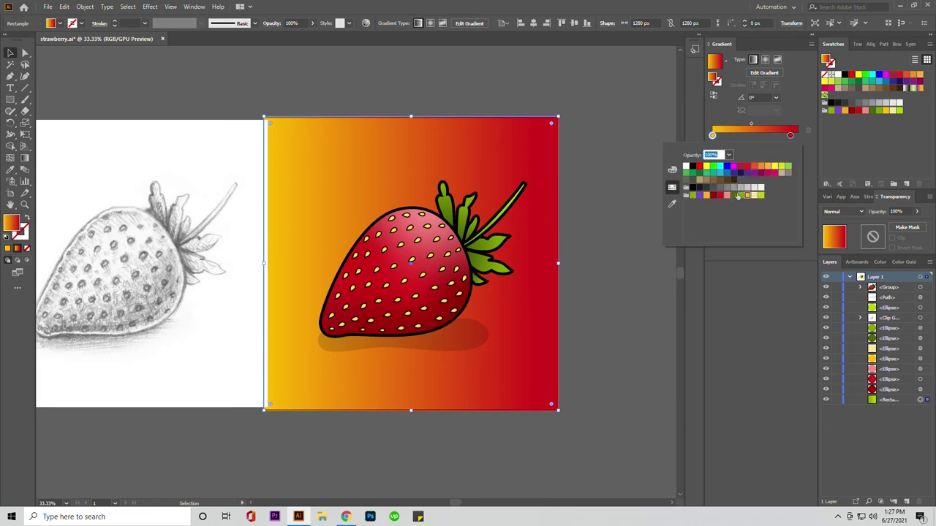
{"action": "left_click", "coordinate": [715, 196]}
{"action": "left_click", "coordinate": [765, 59]}
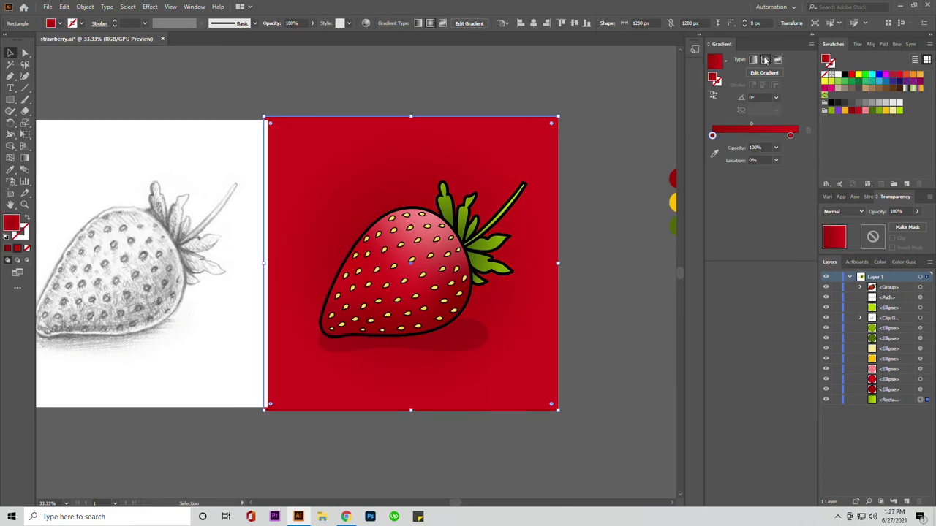
{"action": "left_click", "coordinate": [714, 95]}
{"action": "left_click", "coordinate": [165, 89]}
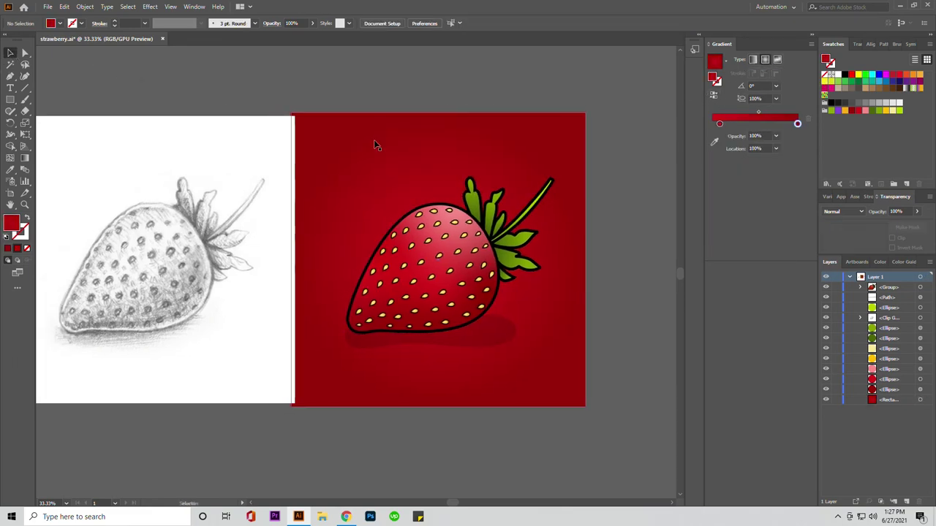
Apply a 34.6-pixel Gaussian Blur to the shadow under the strawberry
{"action": "left_click", "coordinate": [424, 335]}
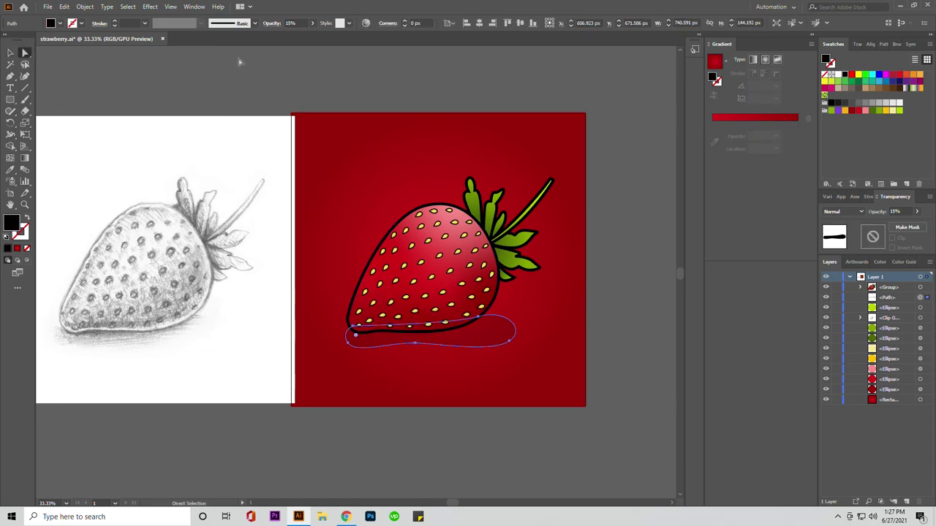
{"action": "left_click", "coordinate": [150, 7]}
{"action": "mouse_move", "coordinate": [267, 178]}
{"action": "left_click", "coordinate": [281, 171]}
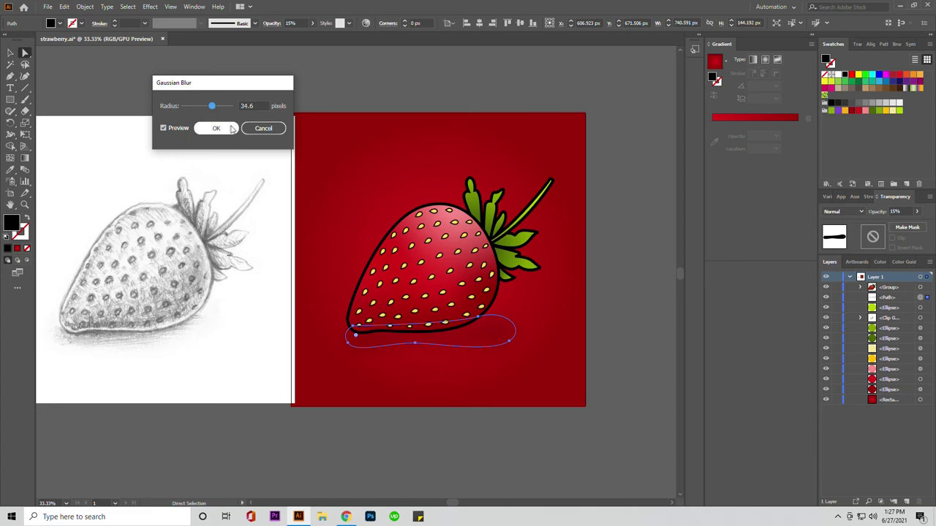
{"action": "left_click", "coordinate": [230, 129]}
{"action": "left_click", "coordinate": [449, 129]}
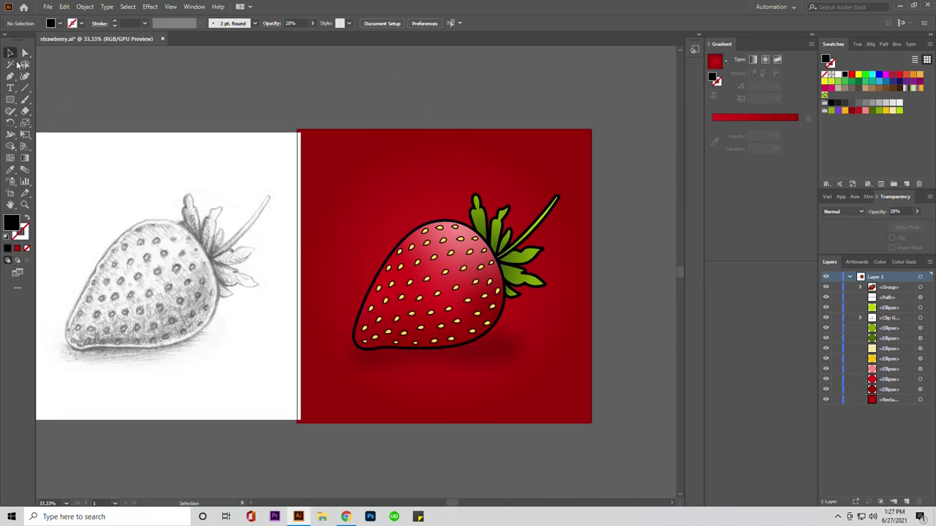
Stretch the shadow's bottom edge slightly downward and recentre both drawings in view
{"action": "left_click", "coordinate": [434, 358]}
{"action": "left_click_drag", "start_coordinate": [436, 364], "coordinate": [436, 367]}
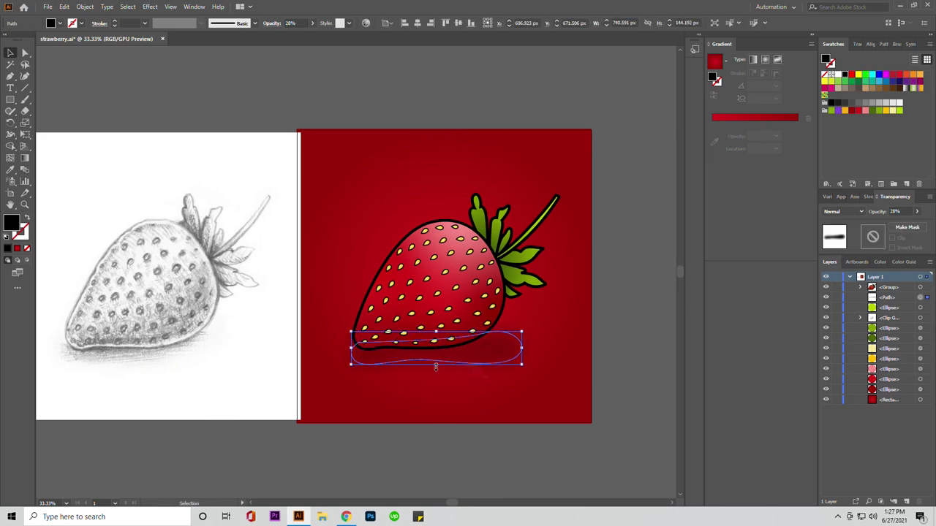
{"action": "left_click", "coordinate": [519, 416]}
{"action": "left_click_drag", "start_coordinate": [494, 393], "coordinate": [546, 409]}
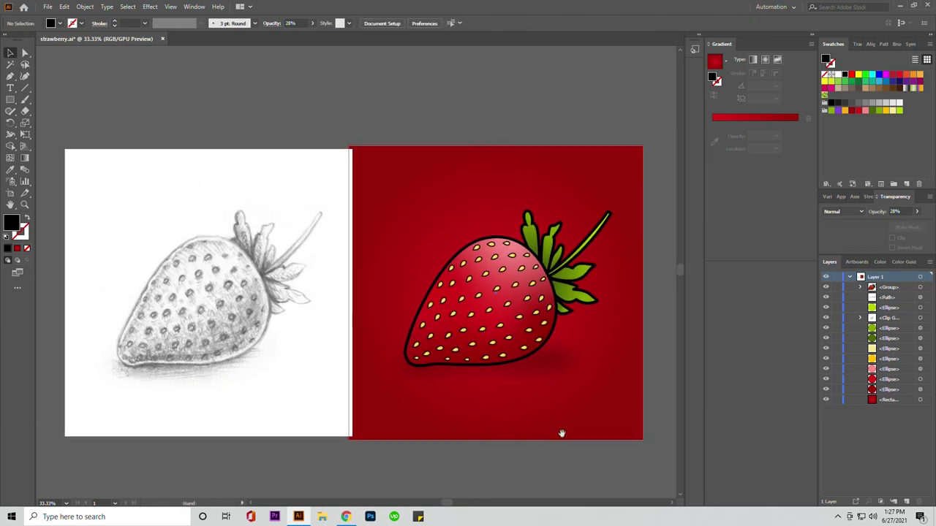